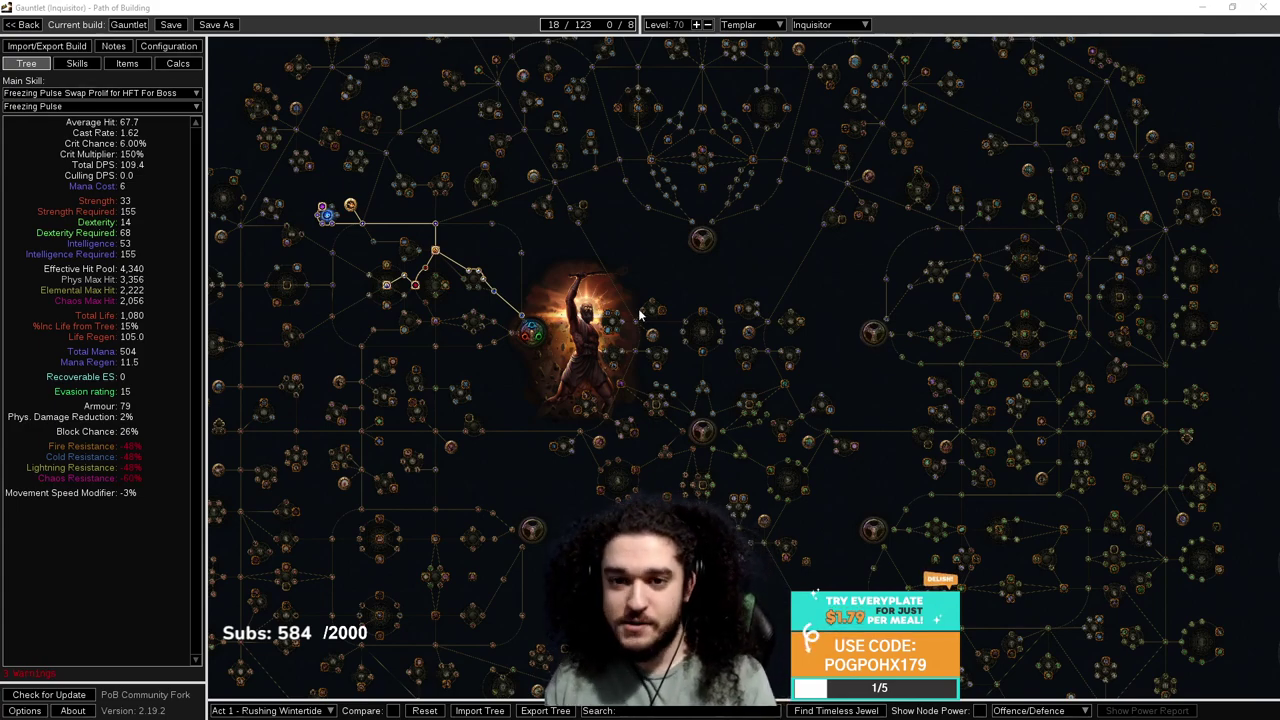
left_click_drag(697, 305, 745, 307)
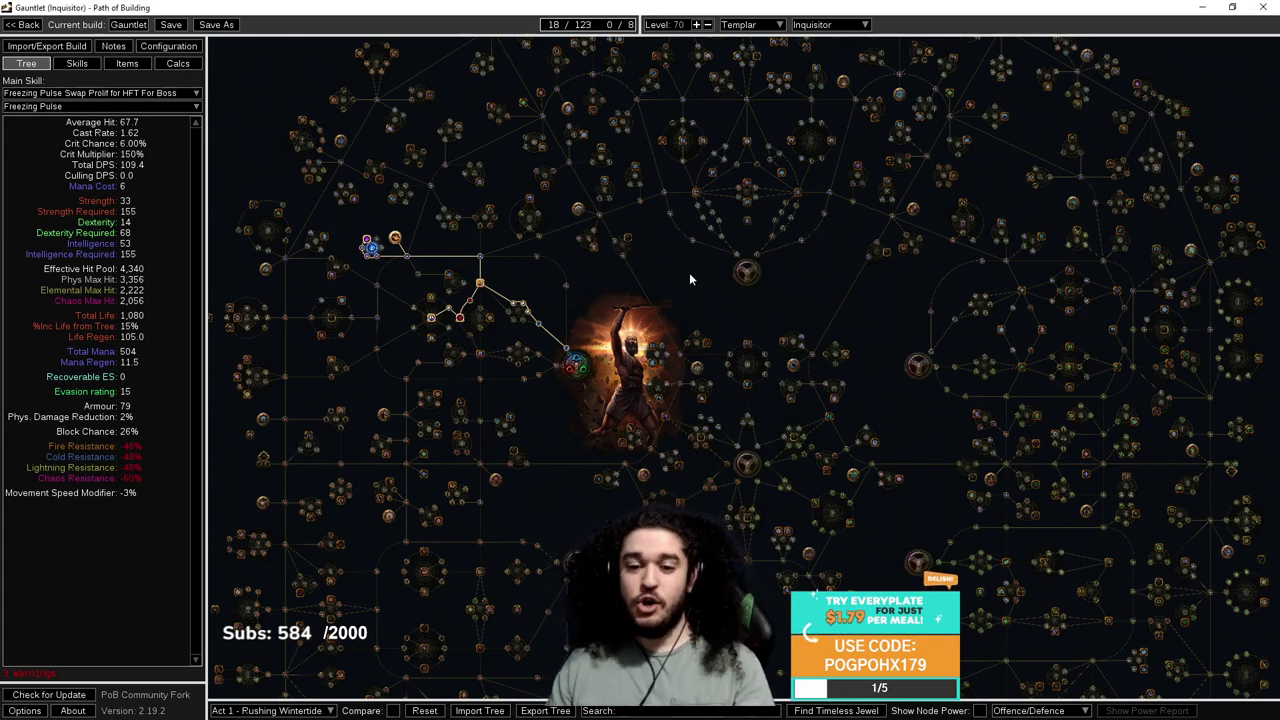
scroll(689, 280, "down", 3)
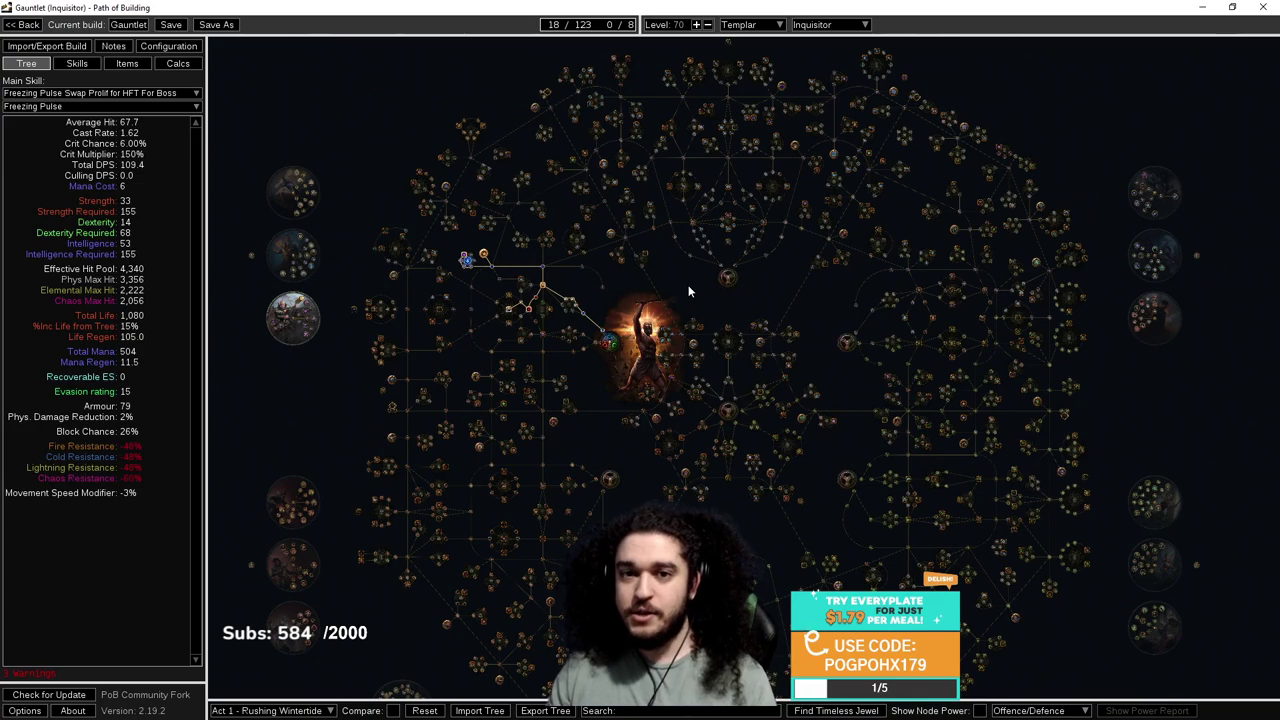
scroll(689, 291, "up", 1)
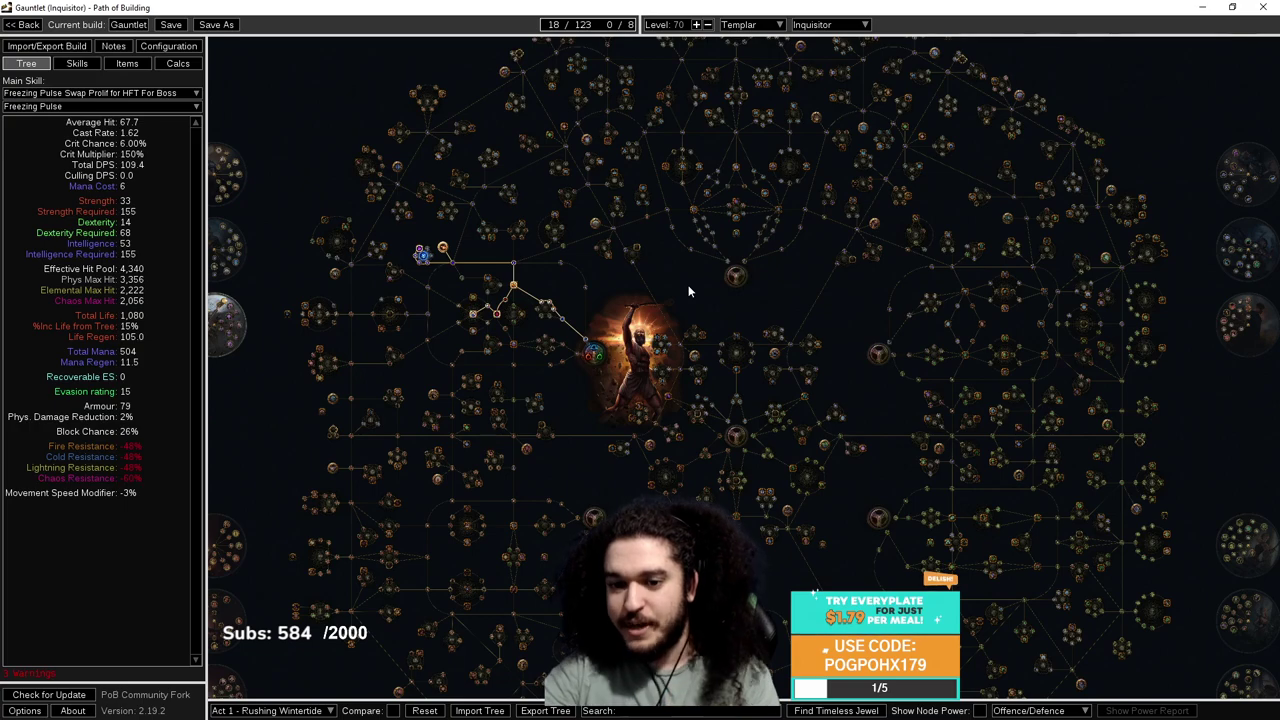
scroll(658, 211, "down", 3)
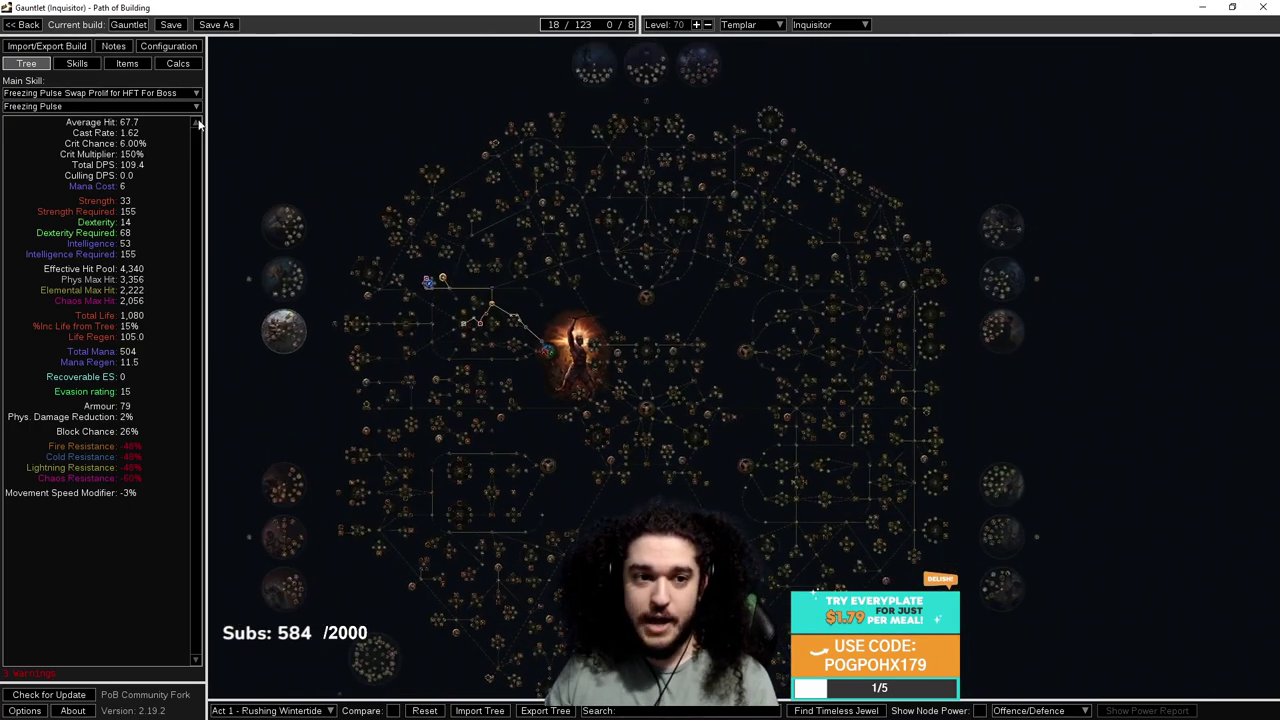
Look over the build's equipped items and its list of skill socket groups.
left_click(127, 63)
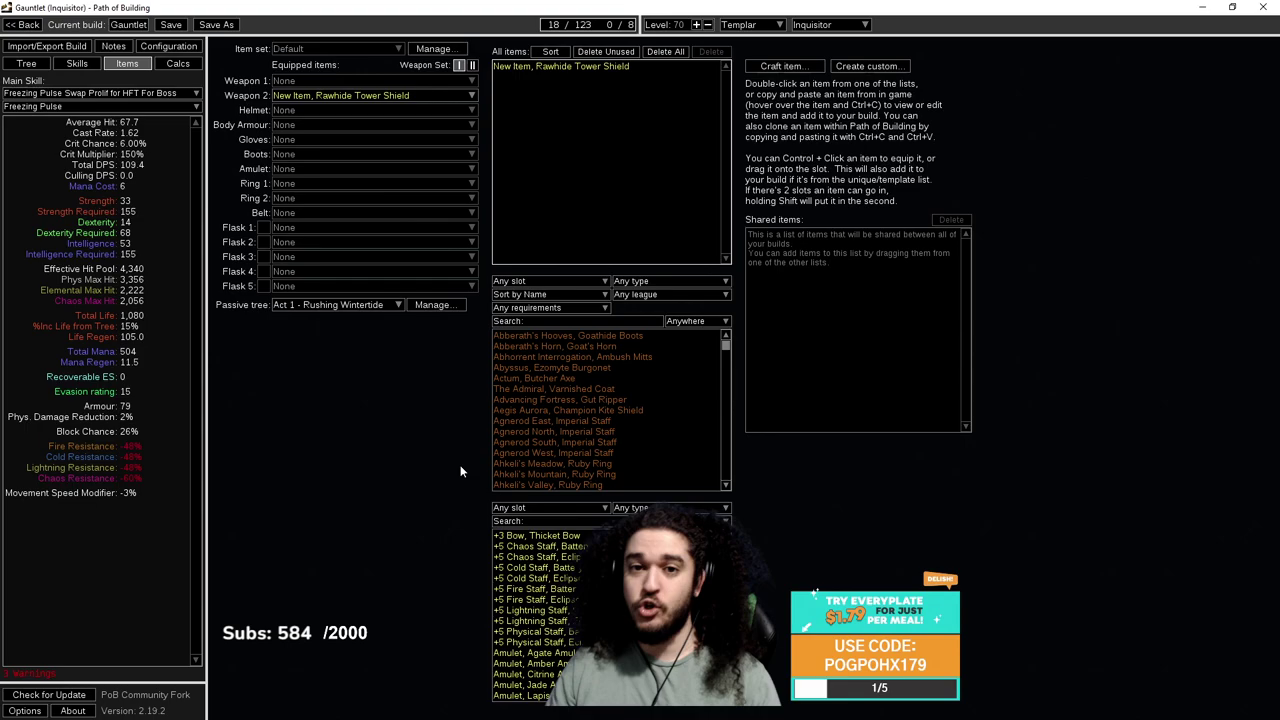
left_click(77, 63)
scroll(315, 220, "down", 3)
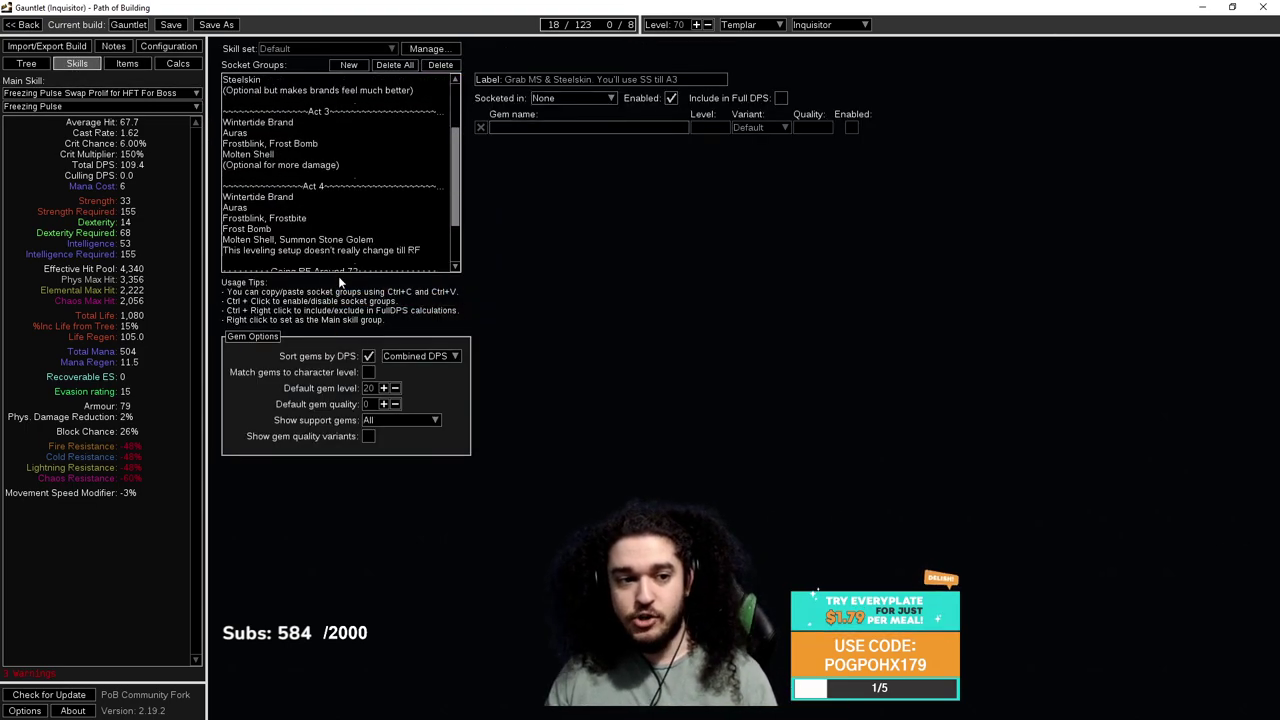
Return to the Act 1 passive tree and inspect the Discipline and Training, Elemental Damage and Holy Dominion nodes.
left_click(26, 63)
scroll(640, 335, "up", 2)
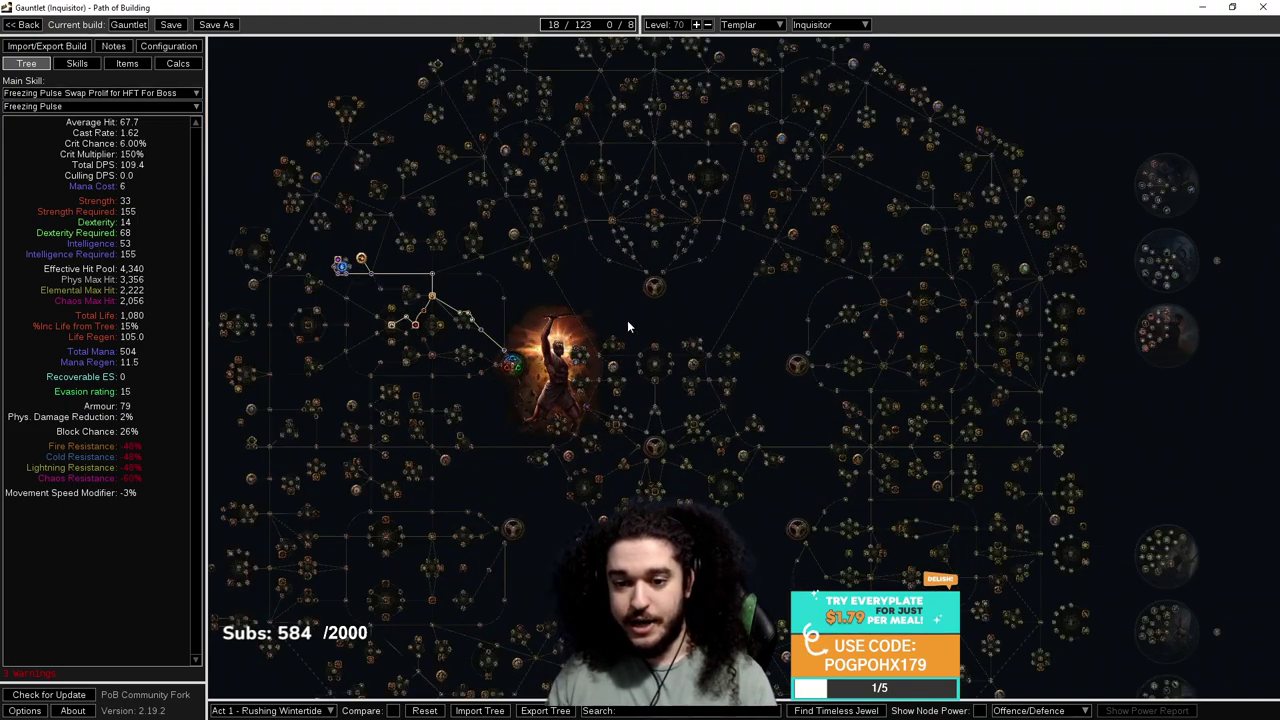
left_click_drag(629, 329, 755, 301)
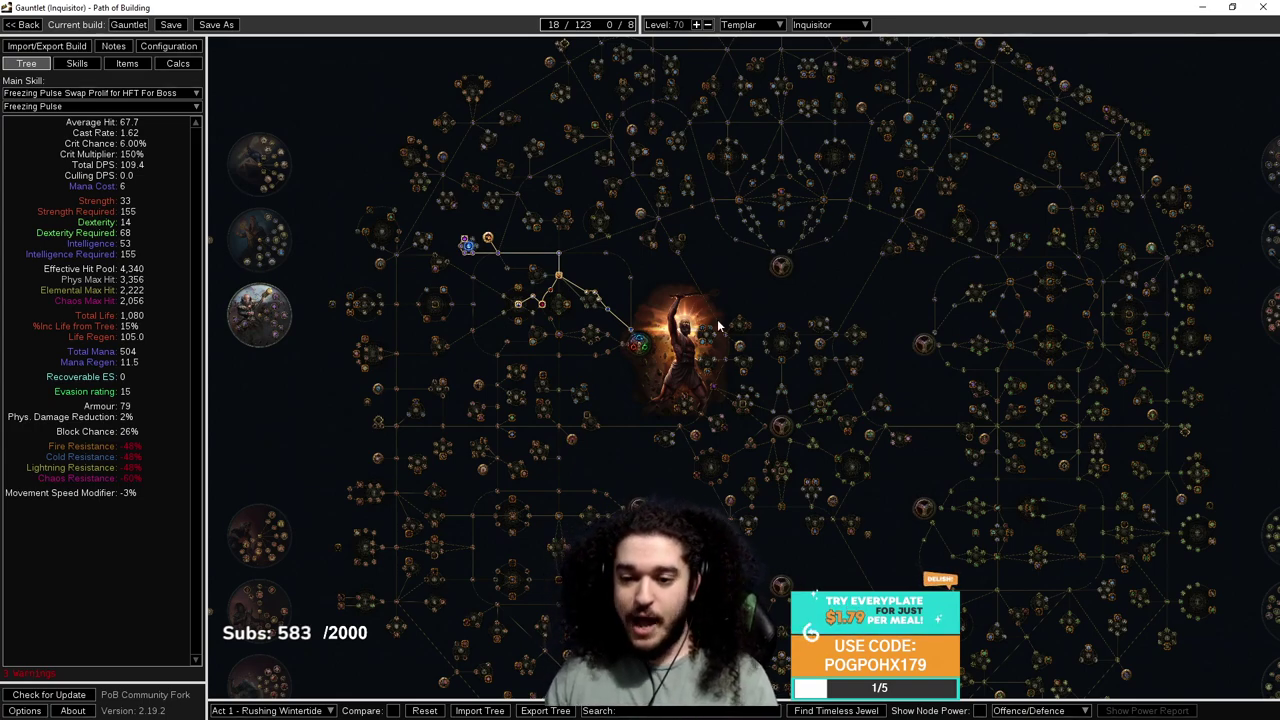
left_click_drag(718, 326, 673, 404)
scroll(590, 357, "up", 5)
left_click_drag(590, 357, 772, 257)
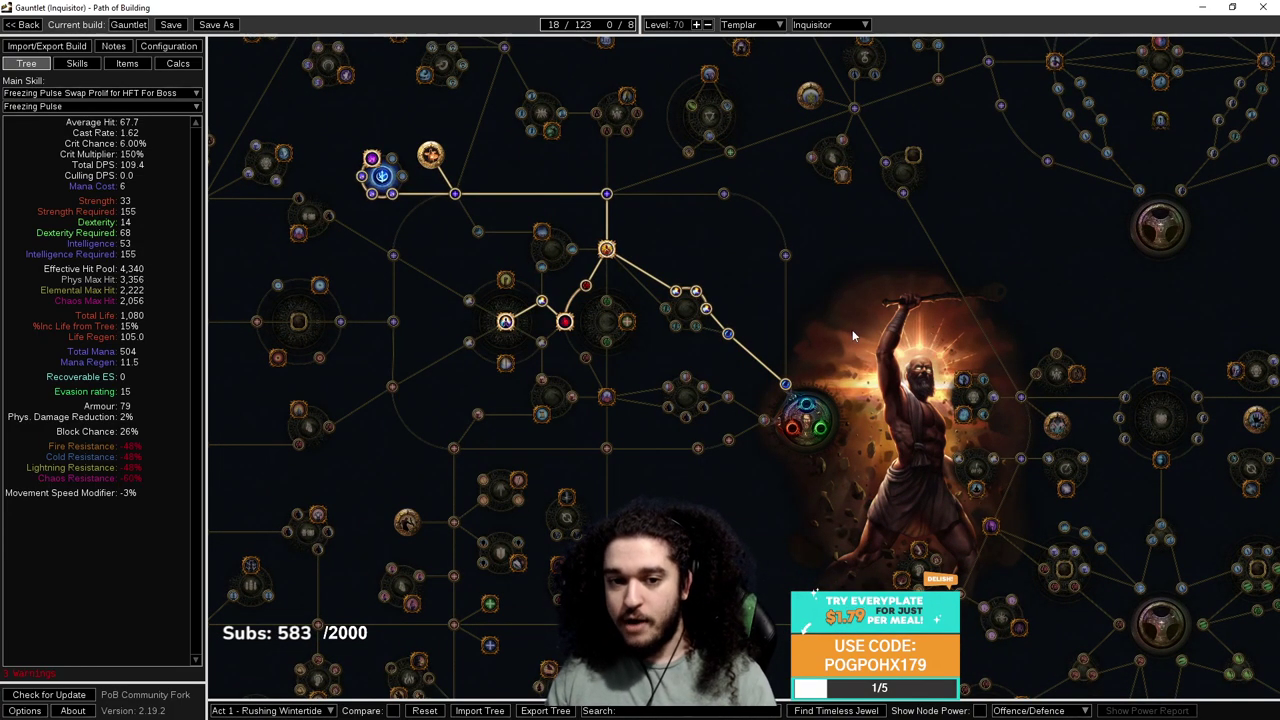
left_click_drag(852, 326, 910, 274)
scroll(839, 299, "up", 1)
scroll(910, 281, "up", 1)
scroll(910, 281, "up", 1)
left_click_drag(592, 242, 766, 191)
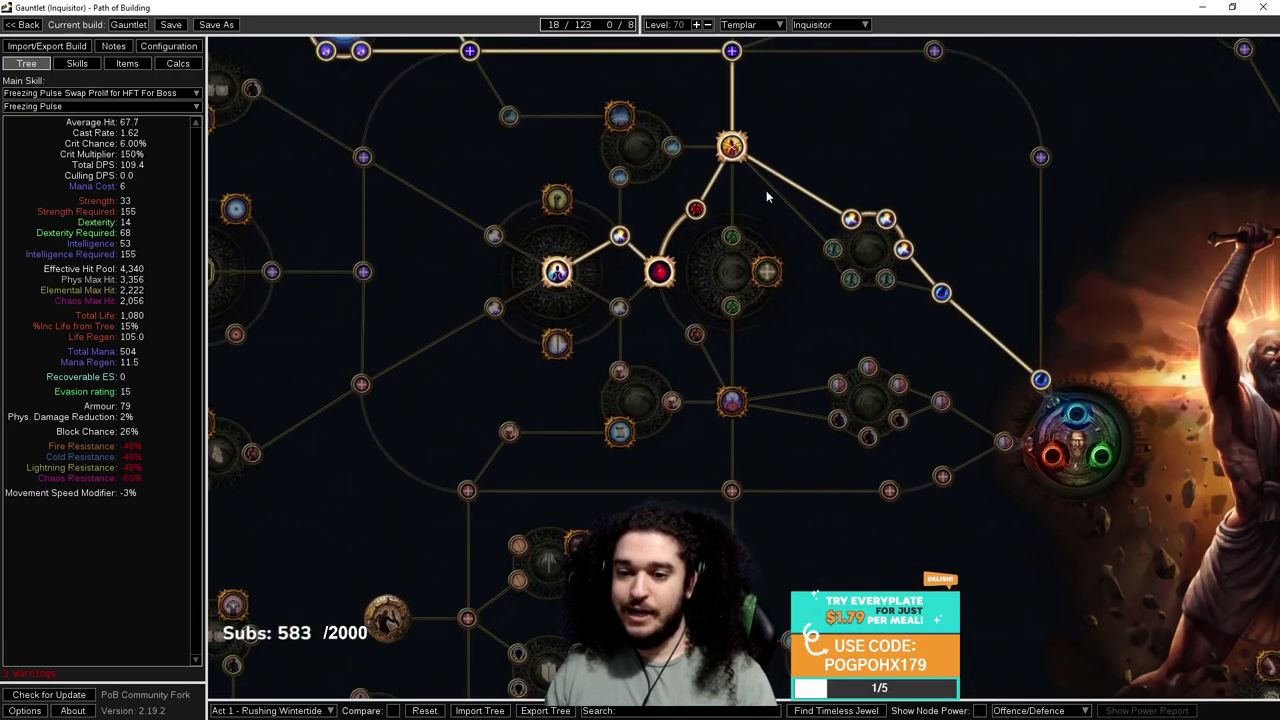
scroll(733, 196, "up", 1)
left_click_drag(685, 191, 731, 185)
mouse_move(701, 292)
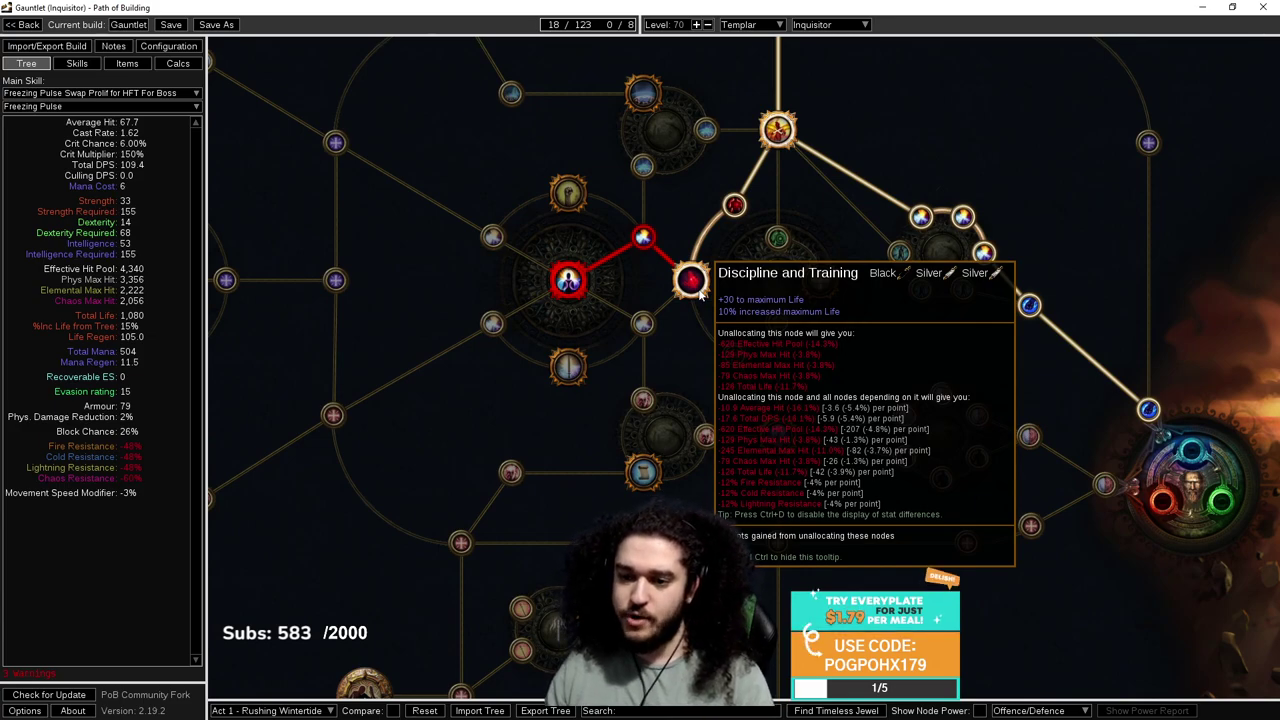
left_click_drag(654, 216, 640, 226)
mouse_move(555, 291)
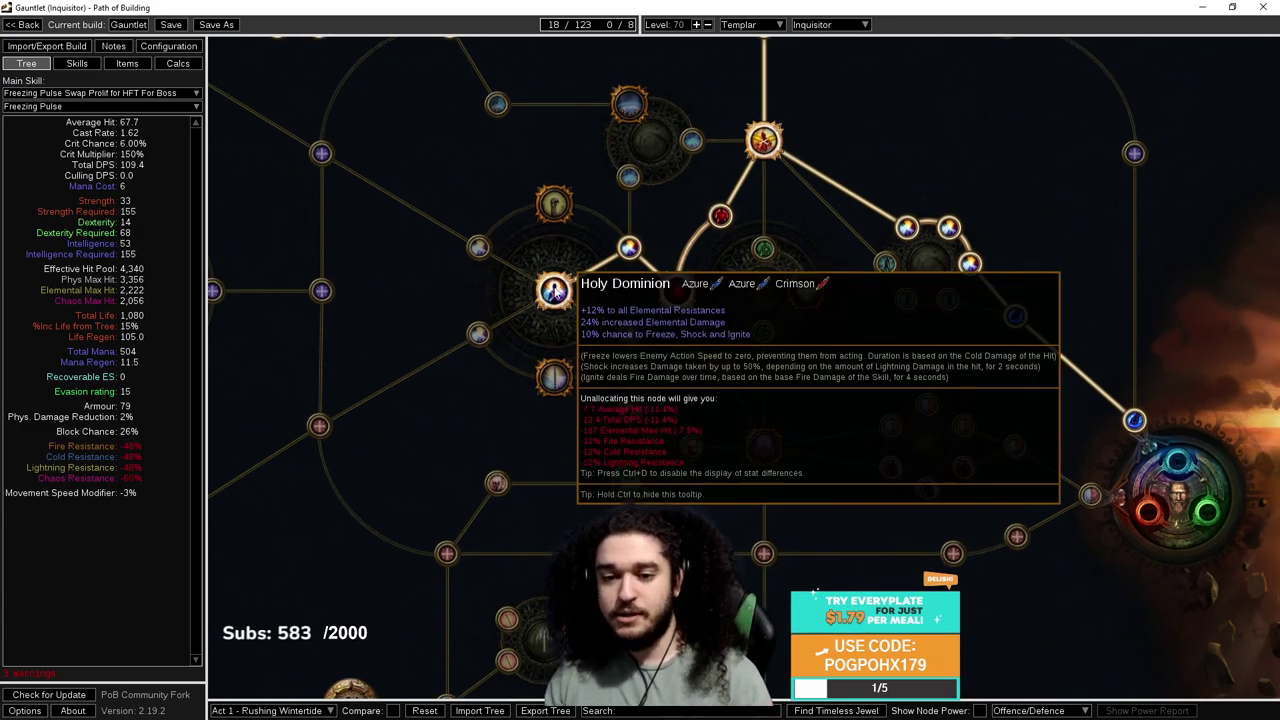
mouse_move(678, 290)
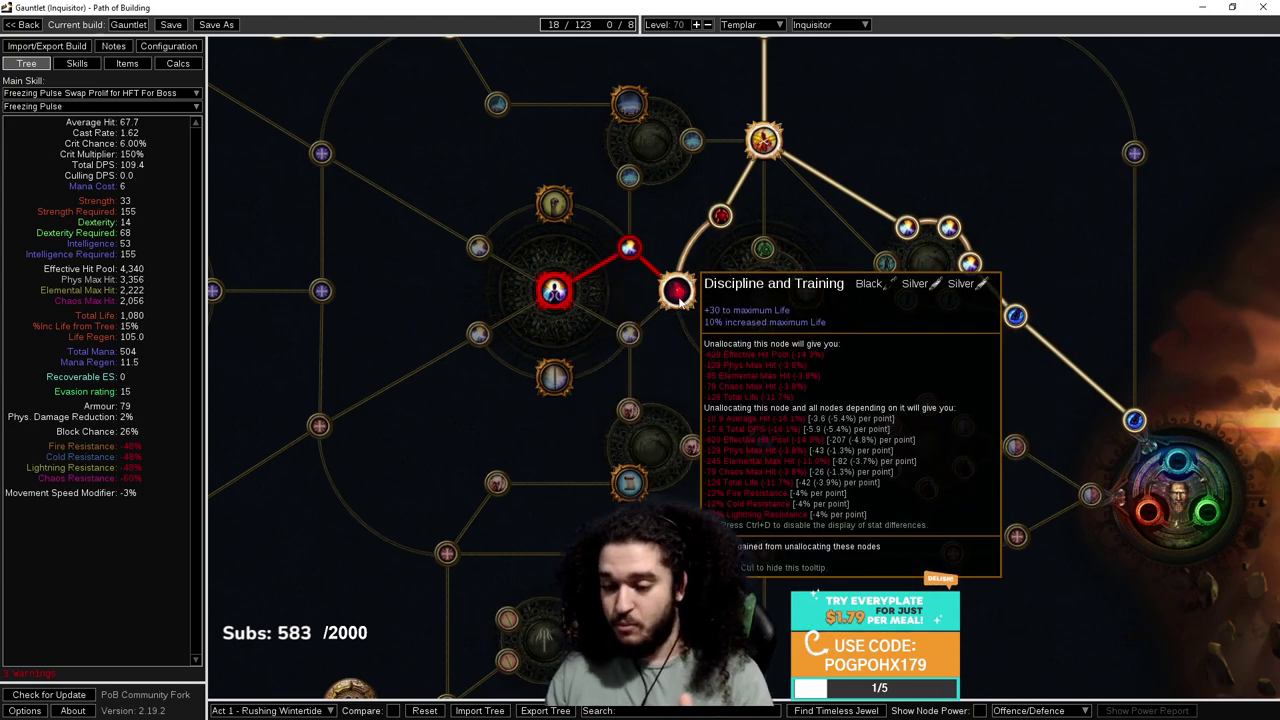
left_click_drag(668, 240, 682, 202)
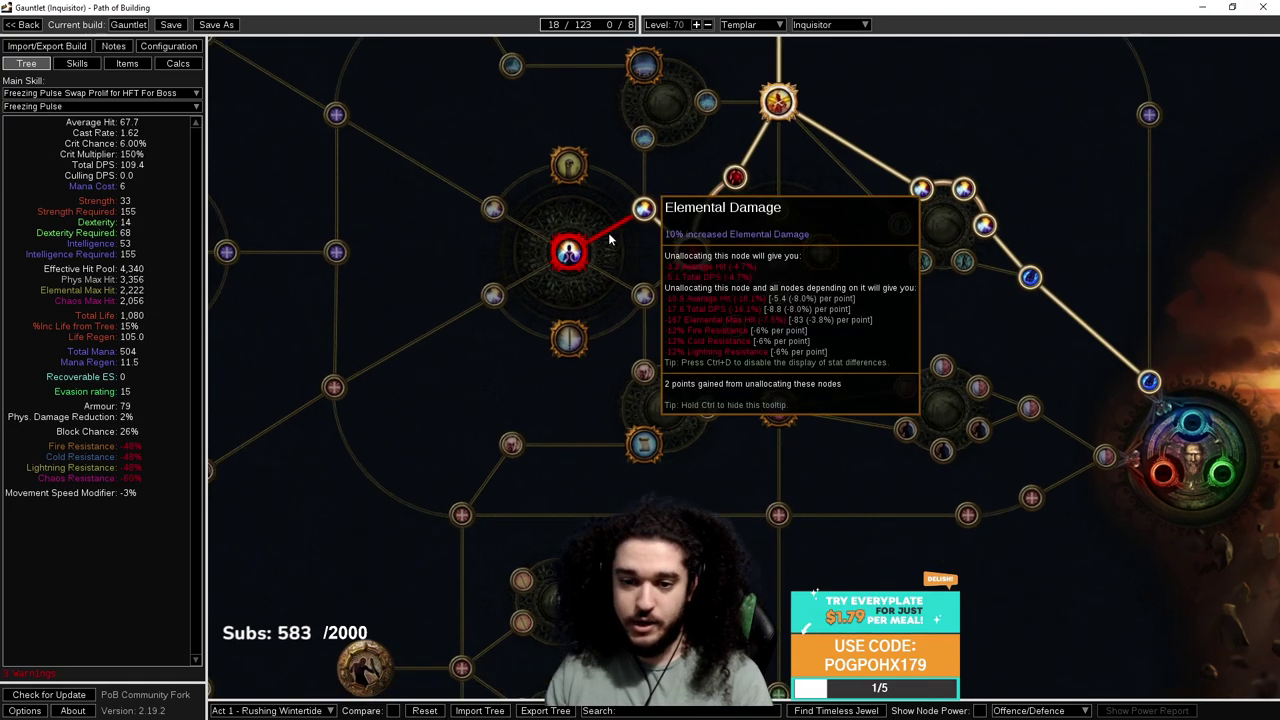
mouse_move(571, 257)
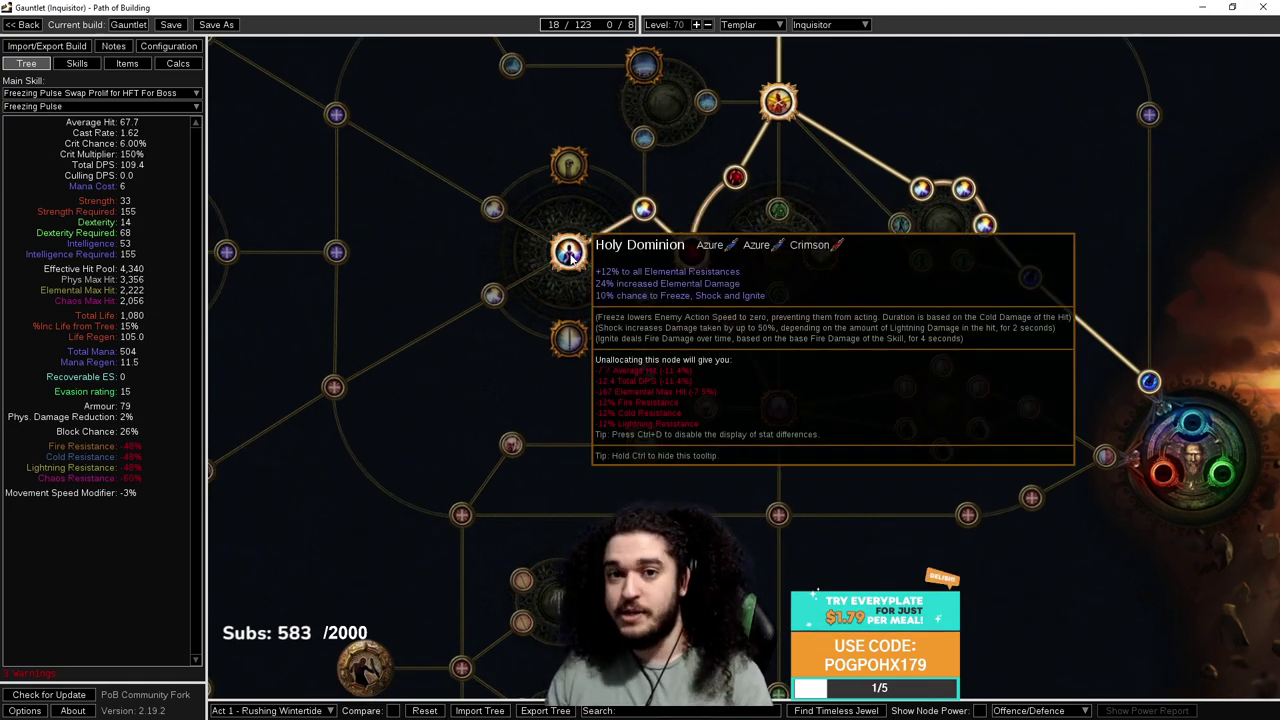
Examine the far end of the allocated Act 1 path, including the gold keystone and the blue mastery cluster beside it.
scroll(568, 252, "down", 2)
left_click_drag(568, 252, 578, 318)
left_click_drag(493, 243, 589, 301)
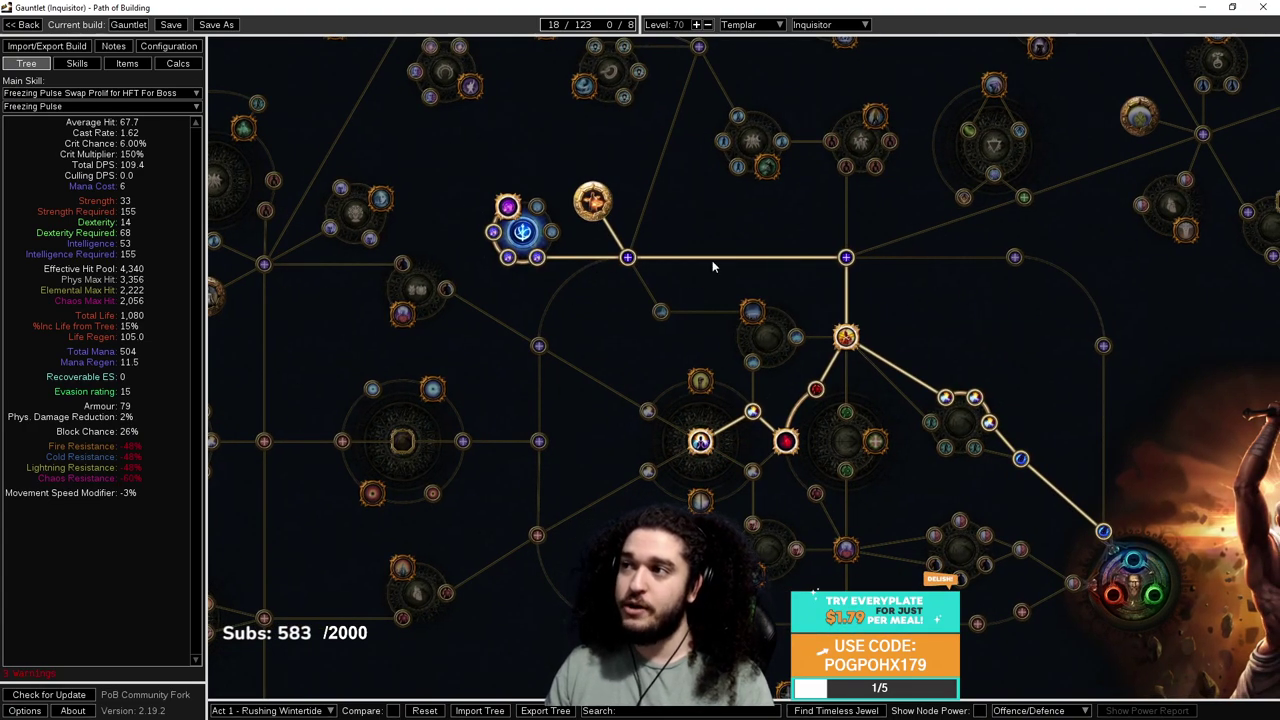
scroll(690, 165, "up", 2)
left_click_drag(636, 167, 717, 142)
mouse_move(619, 202)
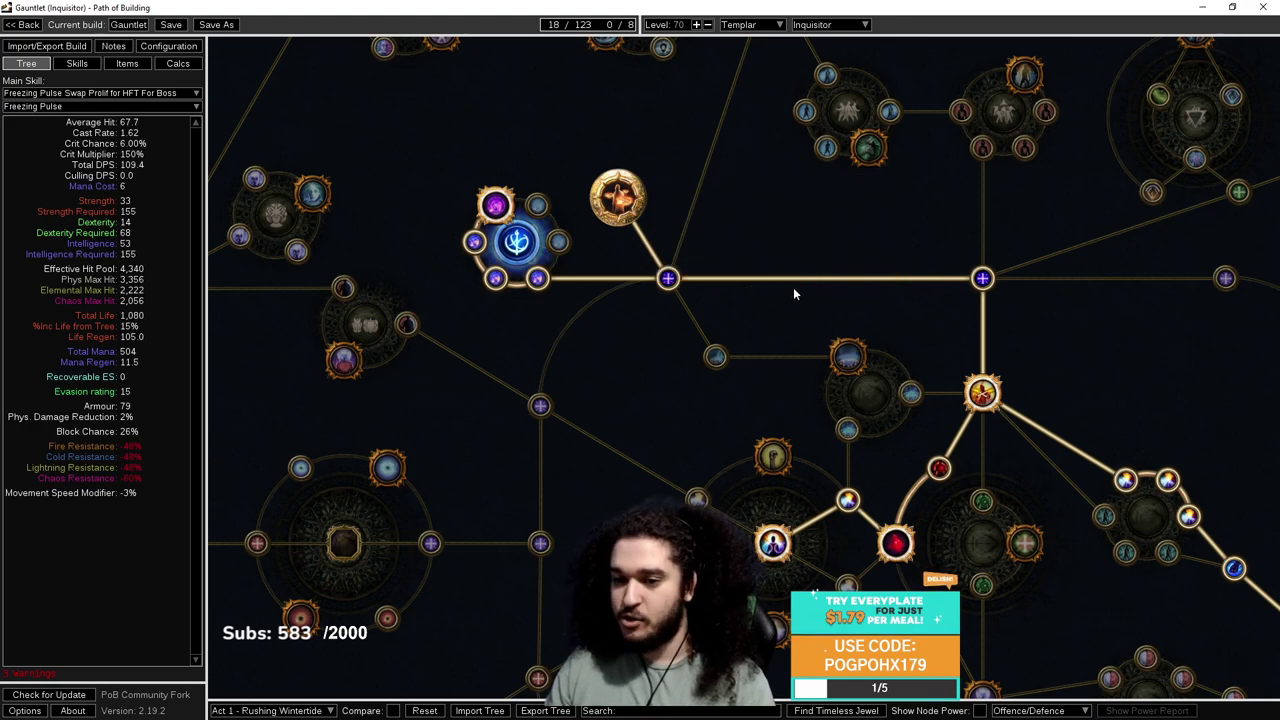
left_click_drag(703, 264, 765, 227)
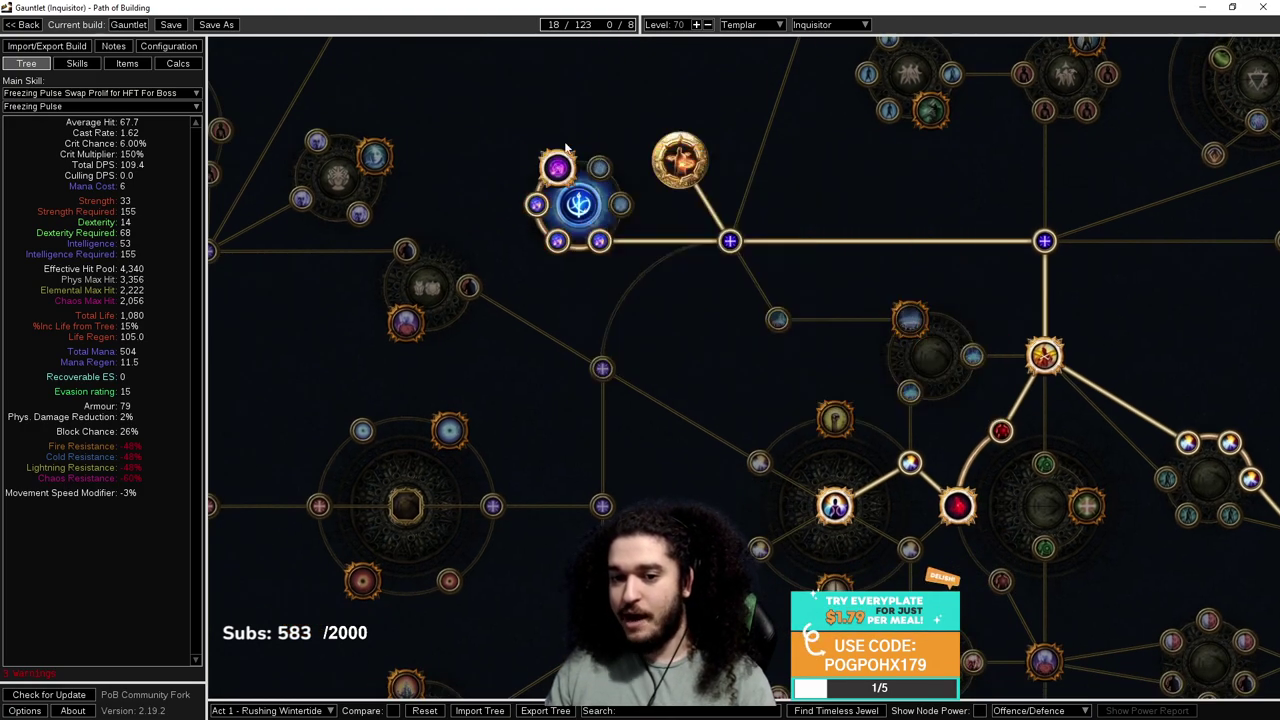
scroll(746, 318, "down", 3)
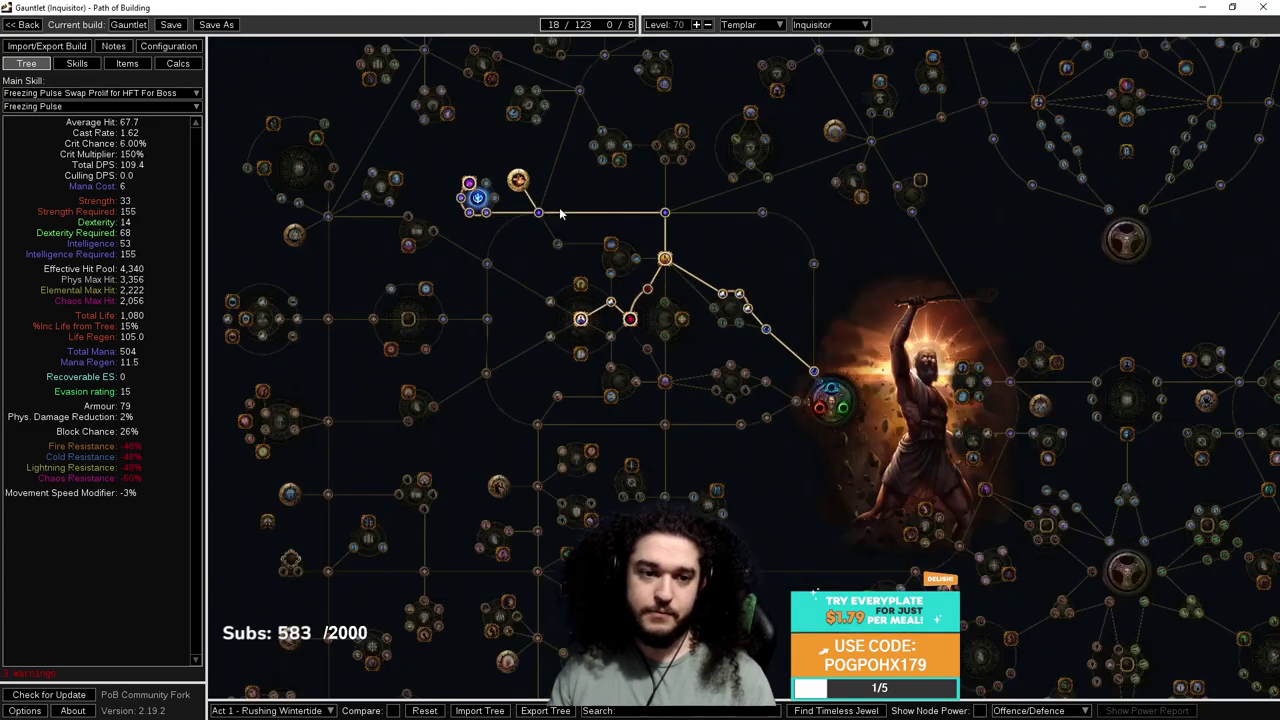
Review the gems in the Freezing Pulse socket group, and check the Holy Dominion node on the passive tree against them.
left_click(77, 63)
scroll(240, 218, "up", 5)
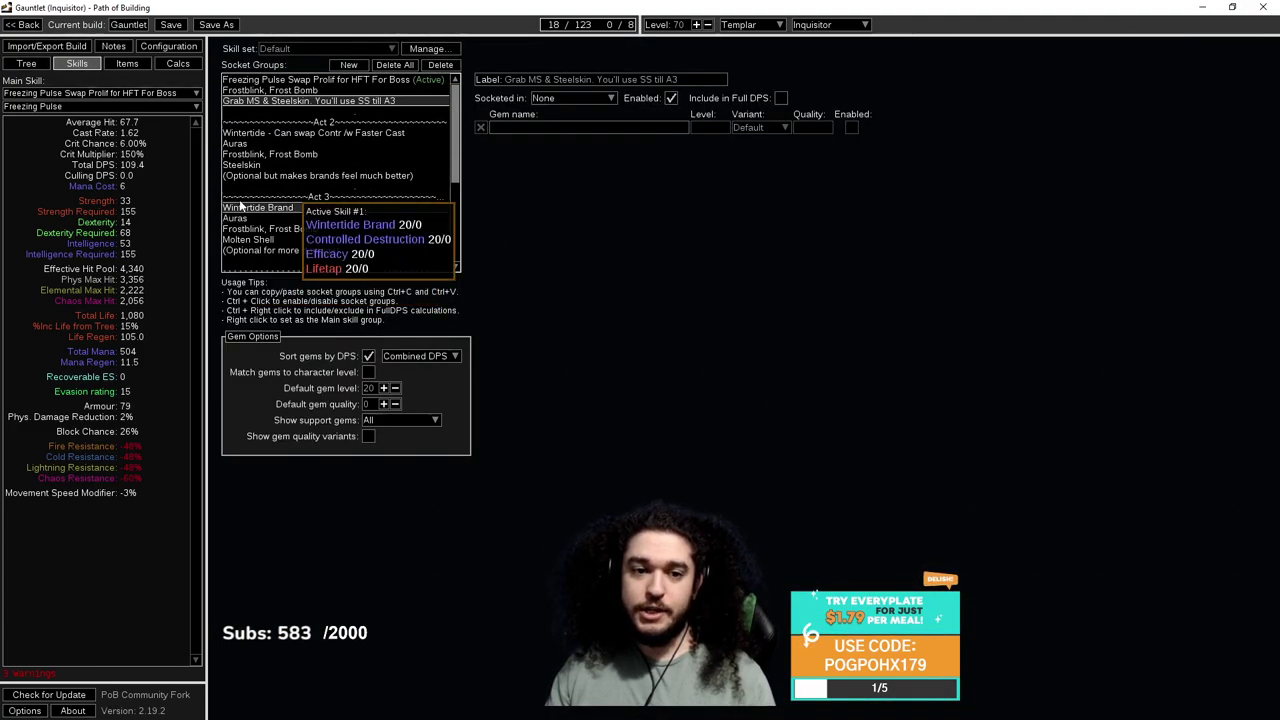
left_click(310, 79)
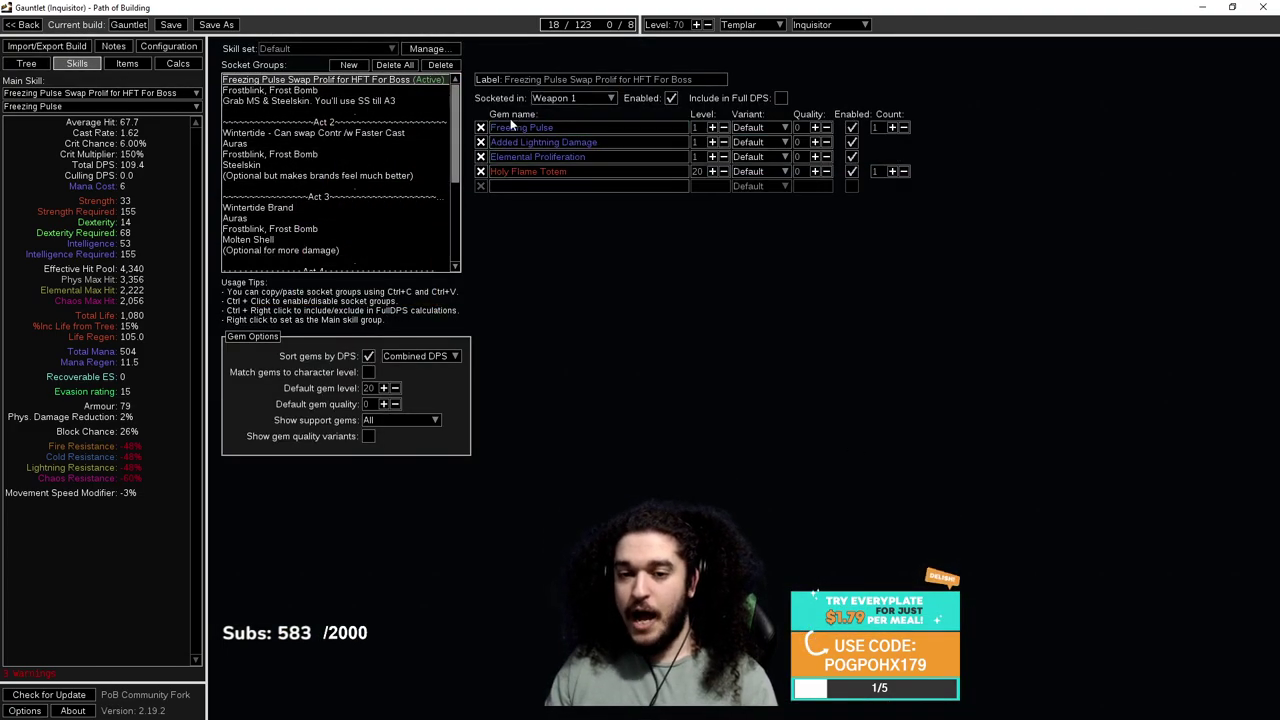
mouse_move(509, 130)
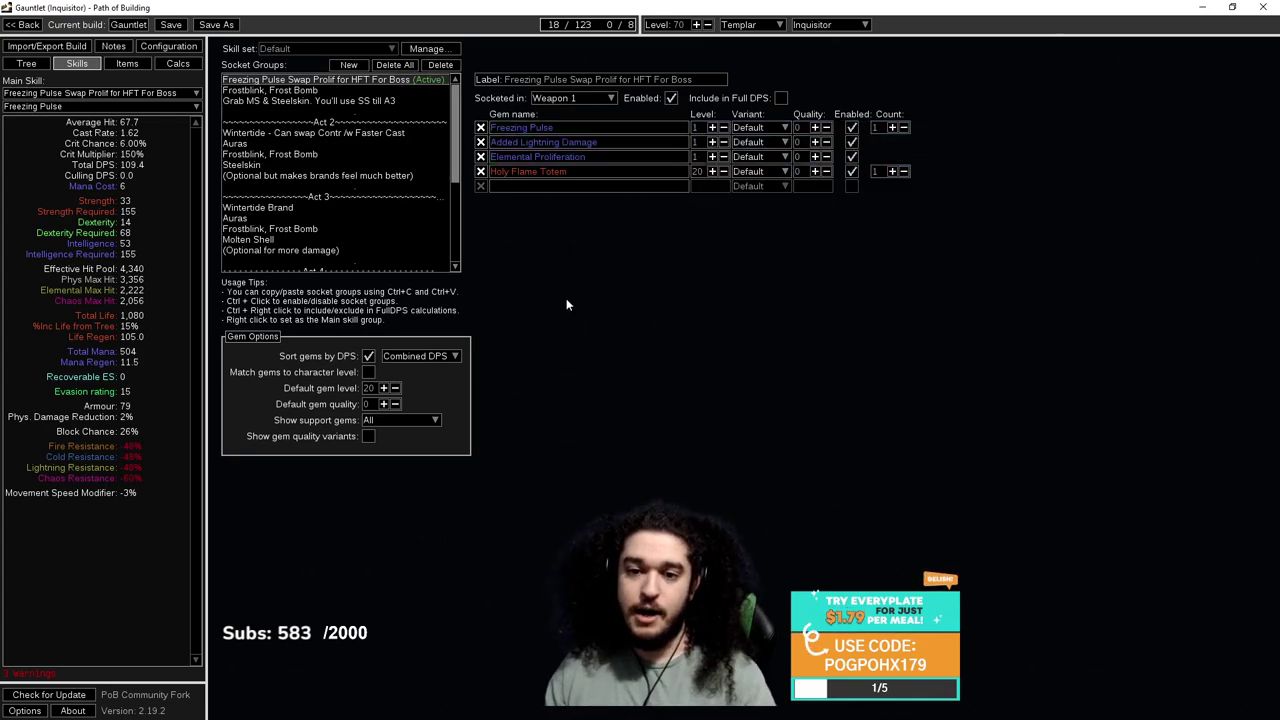
mouse_move(537, 157)
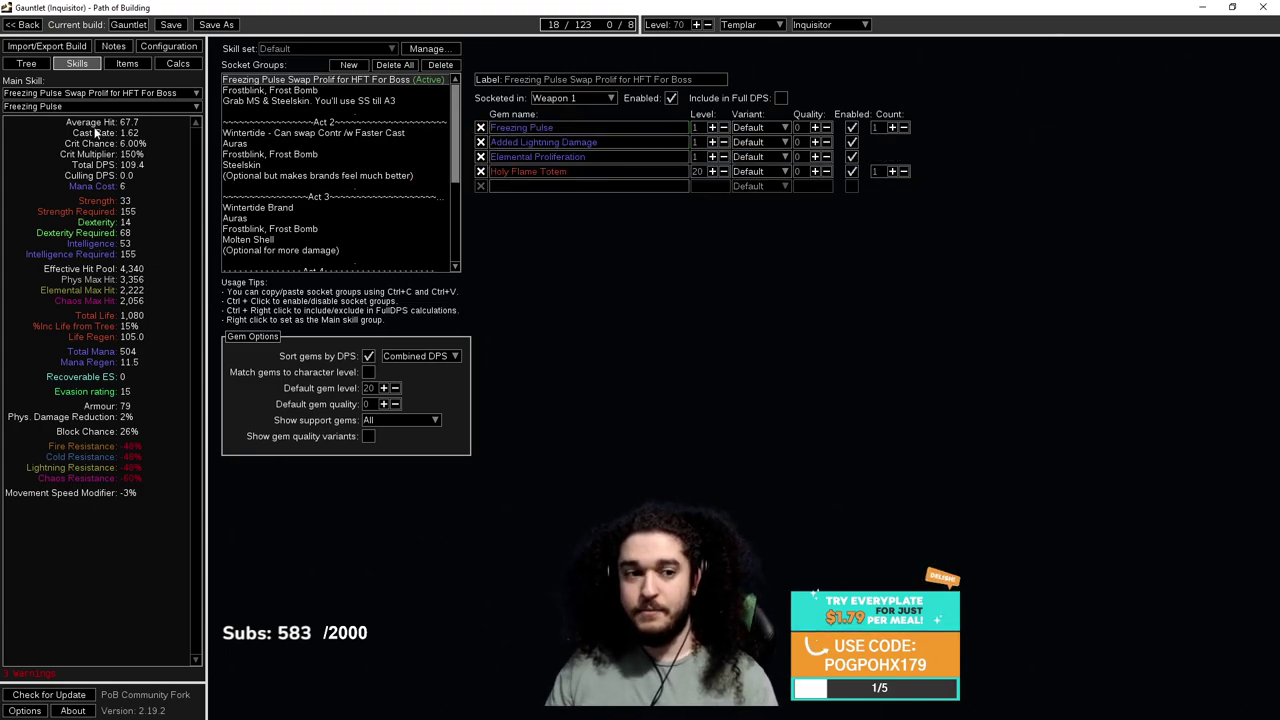
left_click(26, 63)
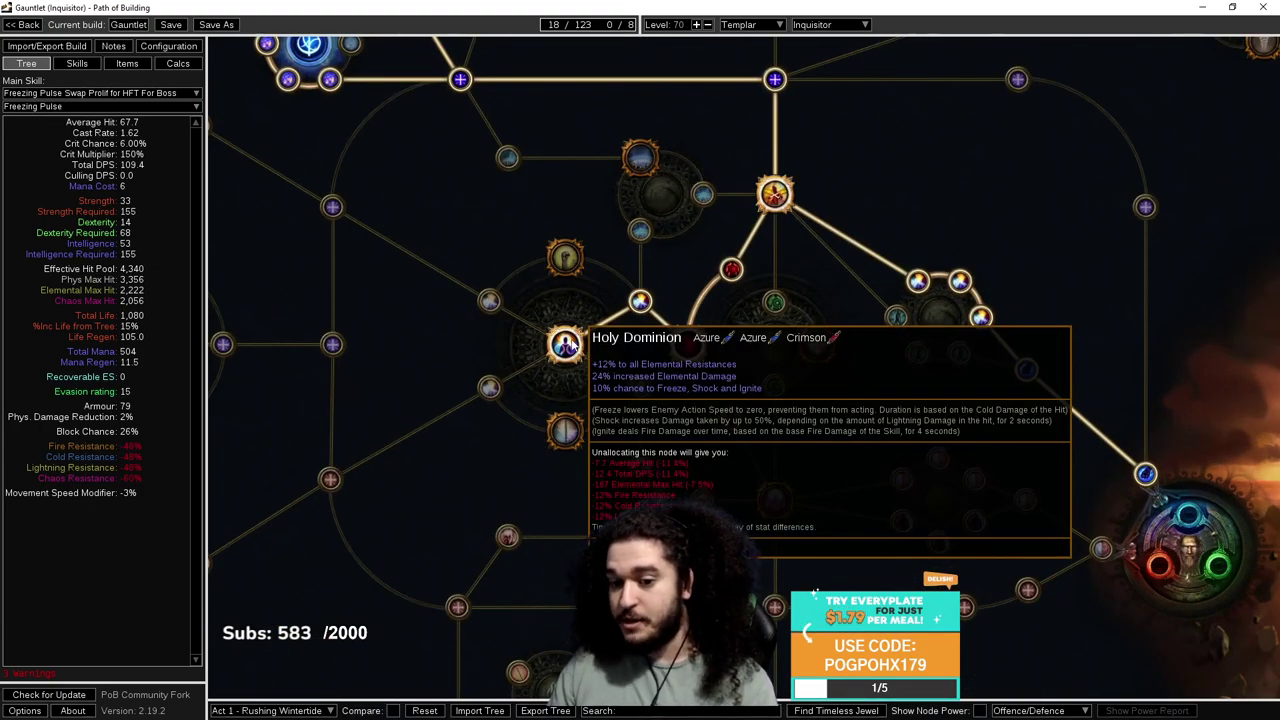
Check the Freezing Pulse group's gems again, followed by the Frostblink, Frost Bomb group and the Steelskin note for Act 1.
left_click(77, 63)
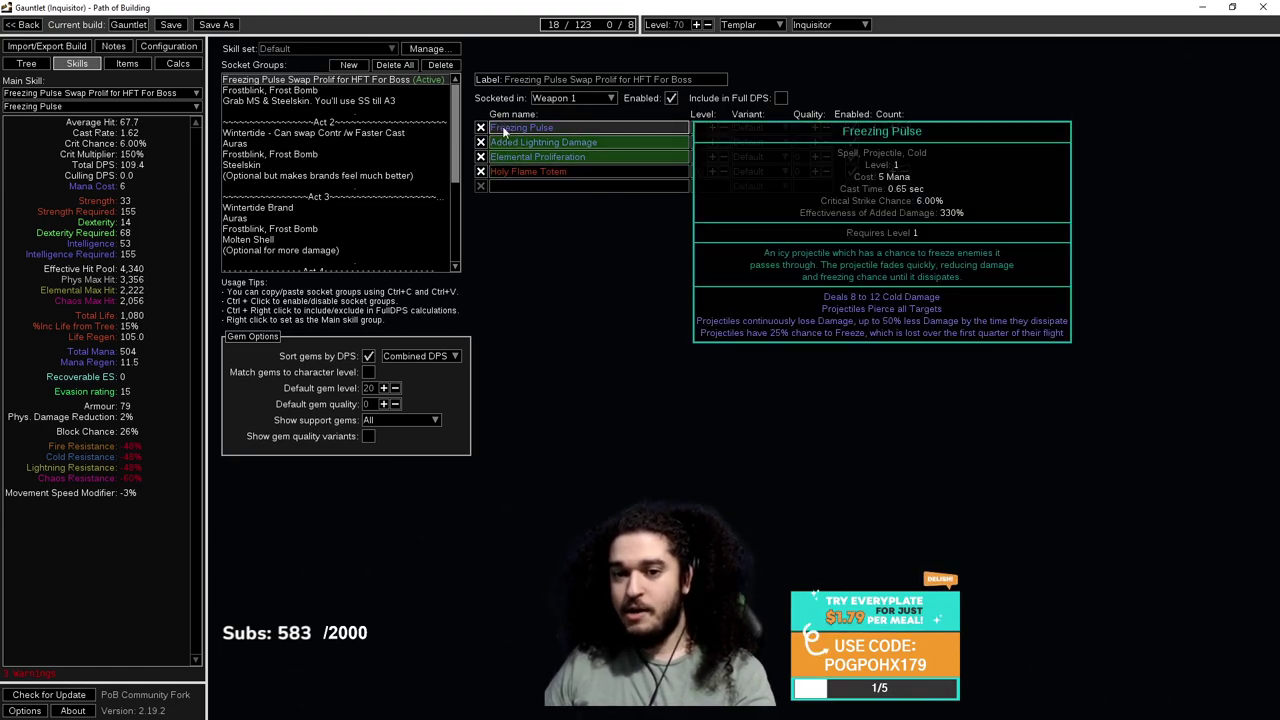
left_click(522, 173)
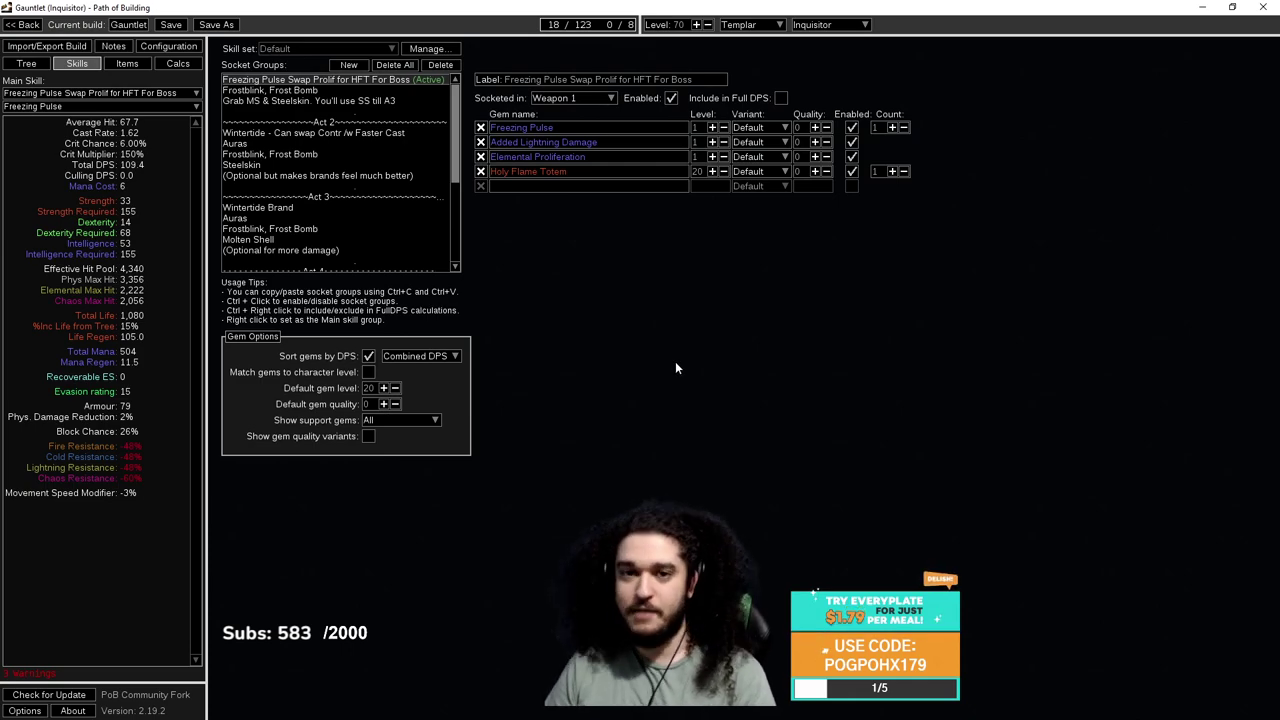
left_click(252, 91)
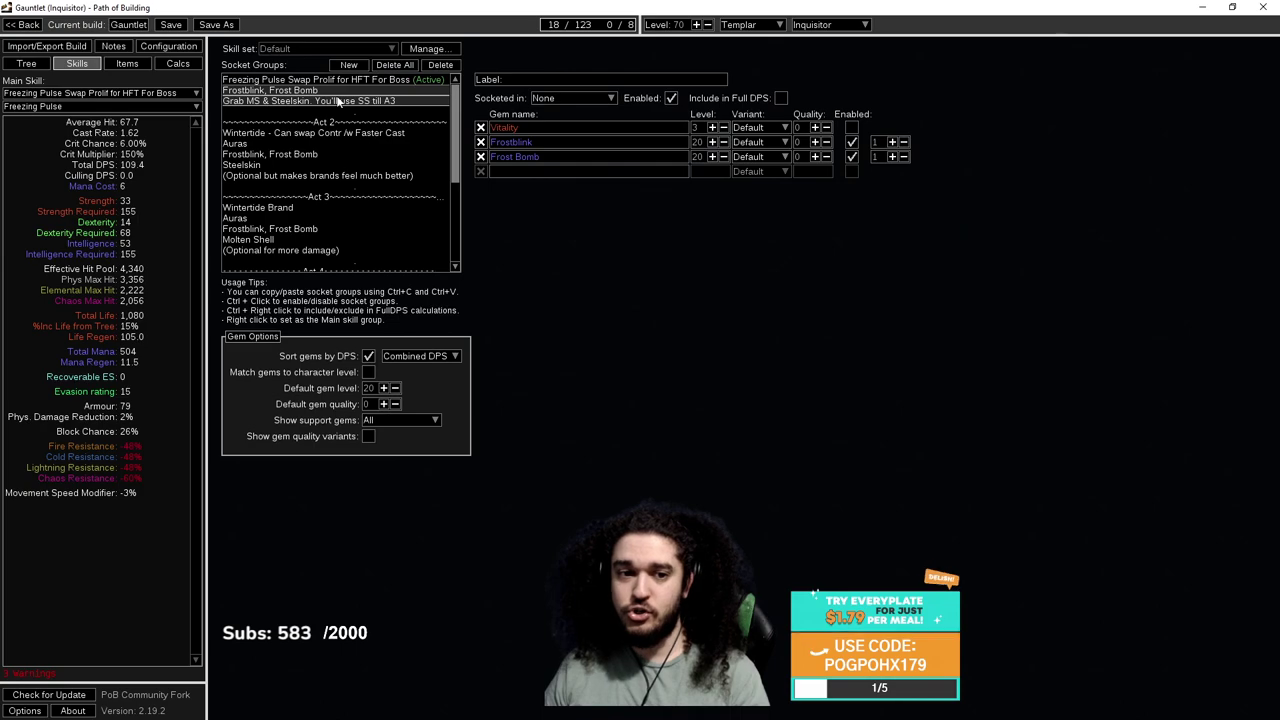
left_click(290, 101)
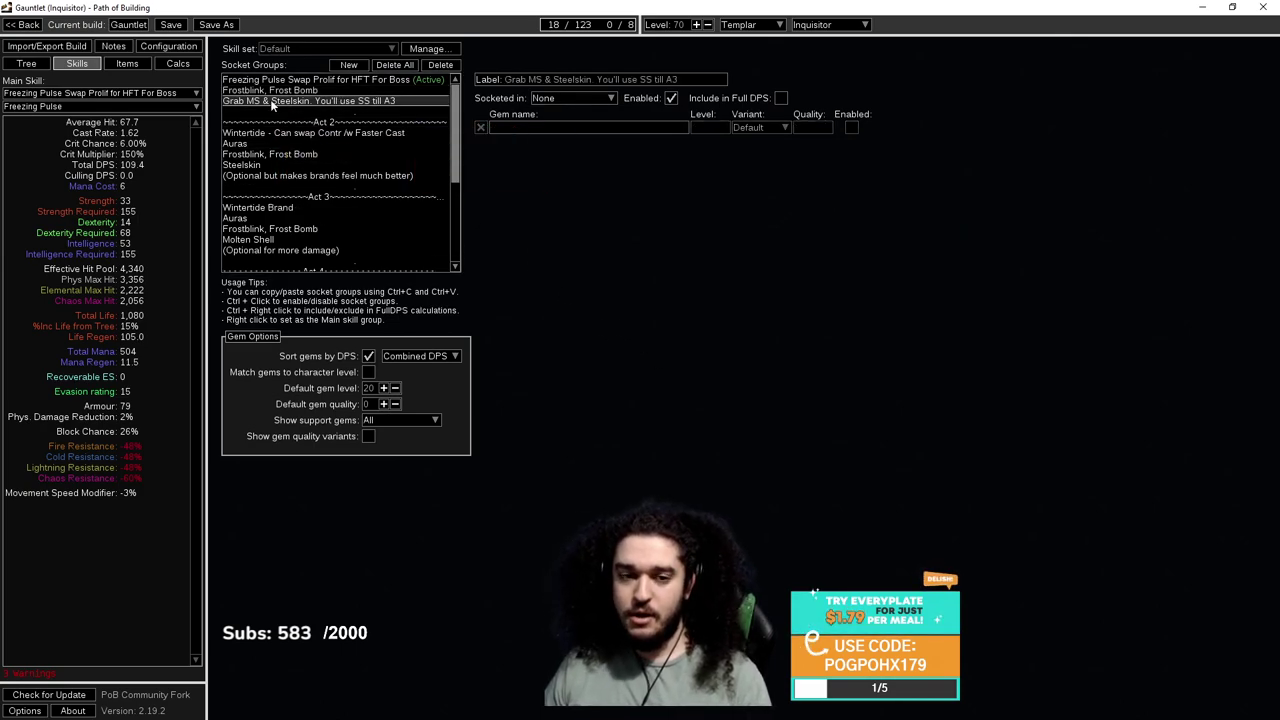
Switch the displayed passive tree to the Act 2 - 3 Grabbing Determination + Tempest version.
left_click(26, 63)
scroll(492, 496, "down", 4)
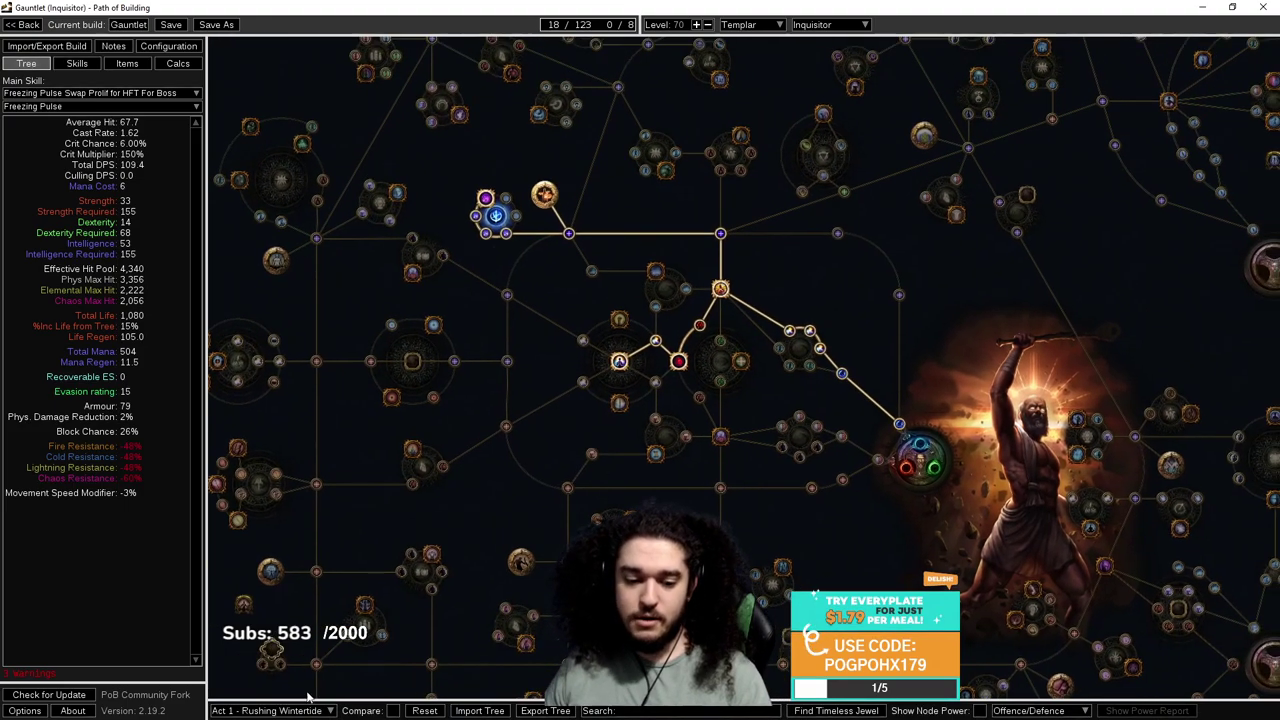
left_click(300, 710)
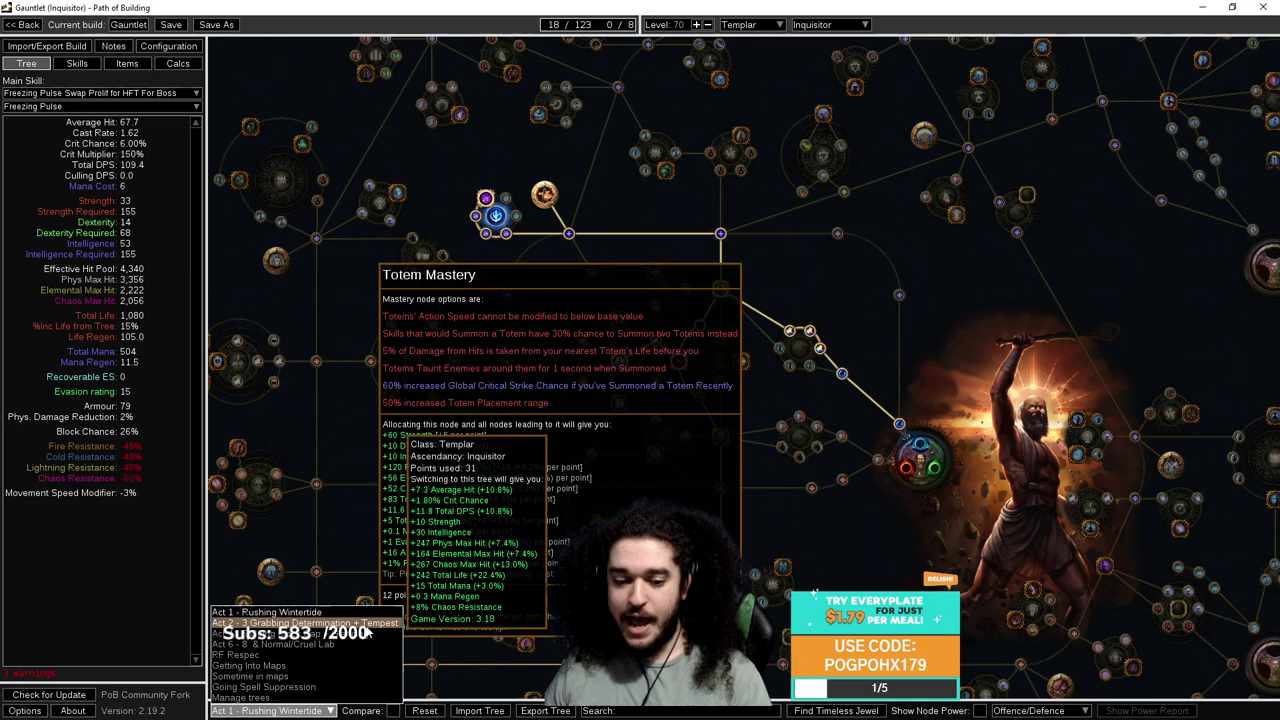
left_click(305, 622)
scroll(883, 360, "down", 2)
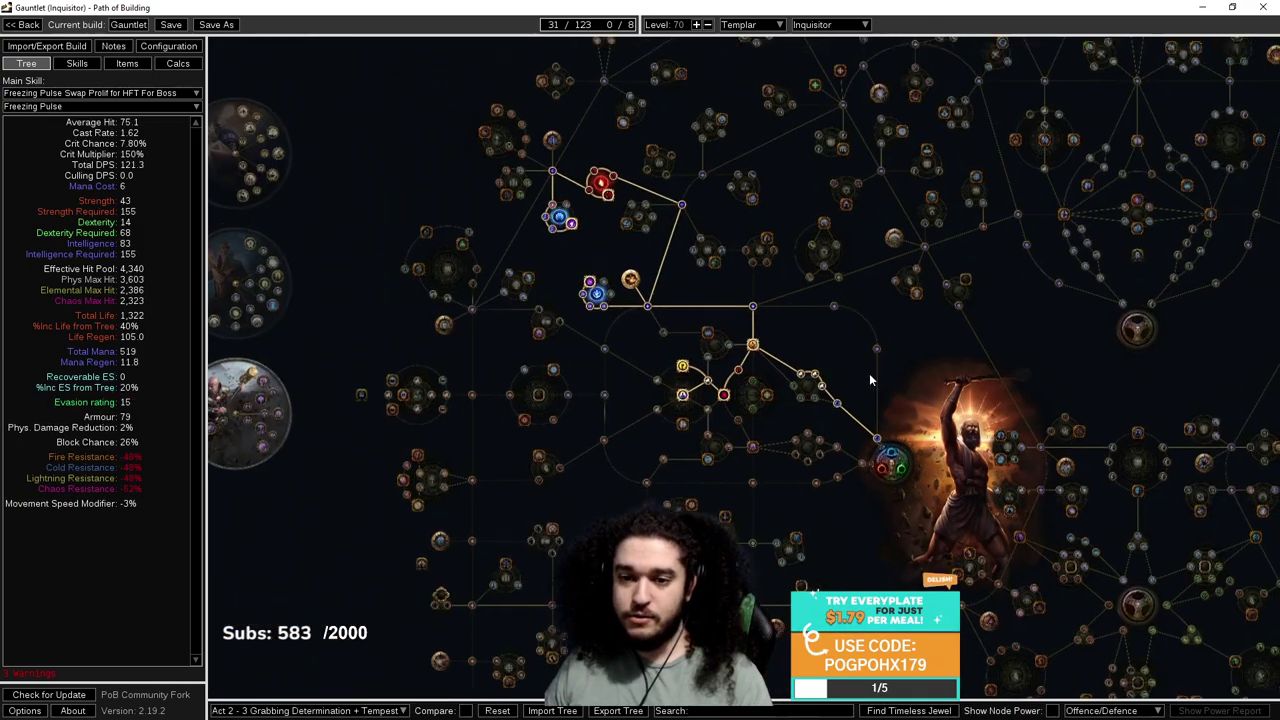
Inspect the Light of Divinity, Life Mastery and Reservation Efficiency nodes on the Act 2 - 3 tree.
left_click_drag(825, 340, 840, 385)
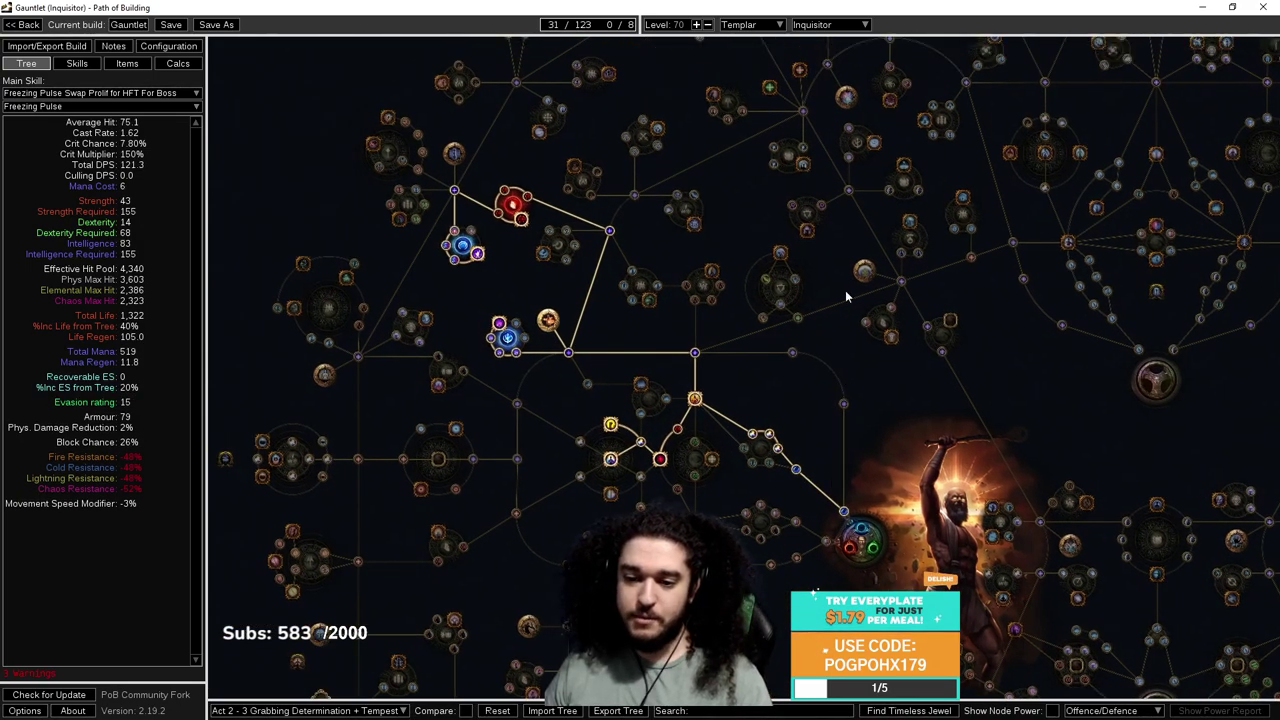
scroll(855, 437, "up", 1)
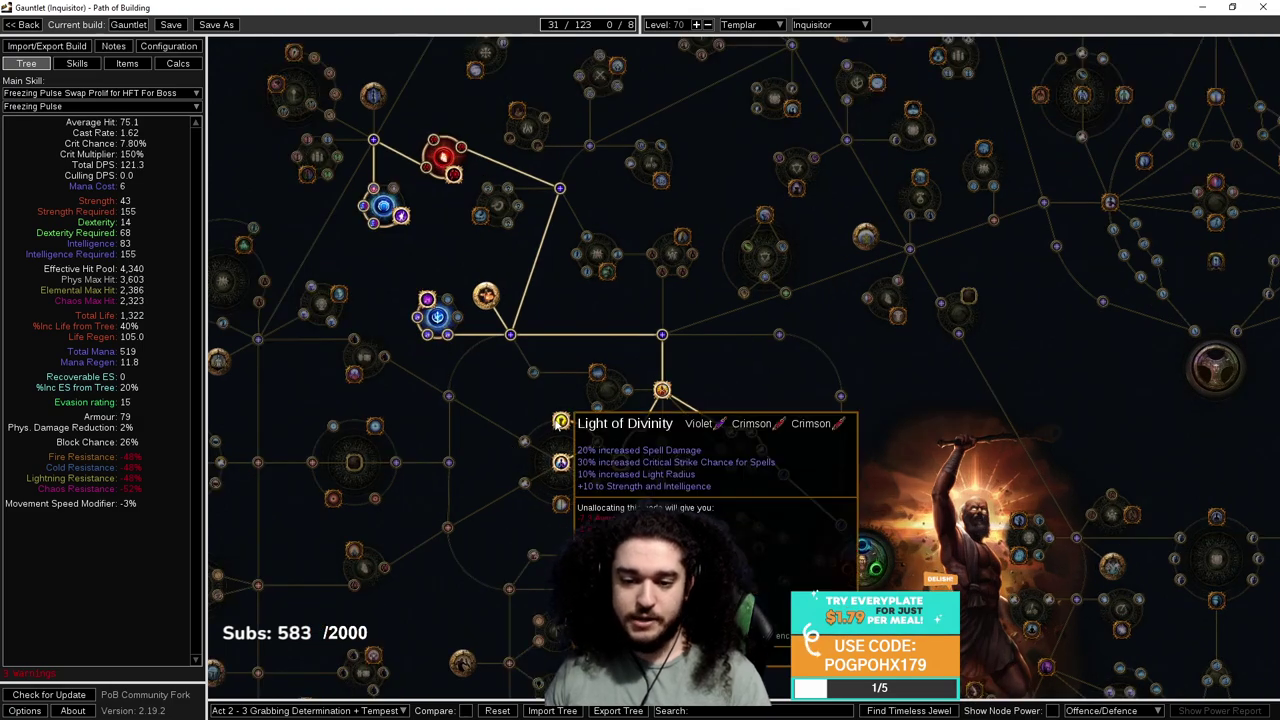
left_click_drag(560, 298, 738, 362)
scroll(737, 361, "up", 2)
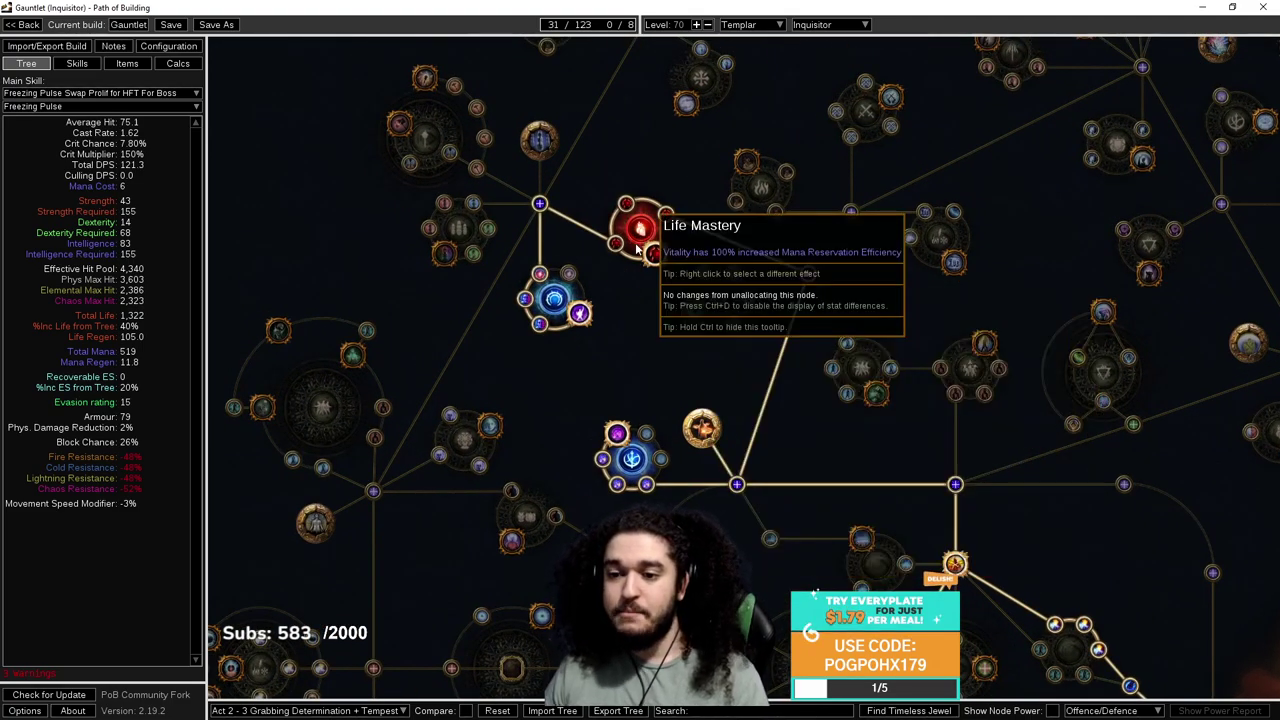
scroll(636, 250, "up", 3)
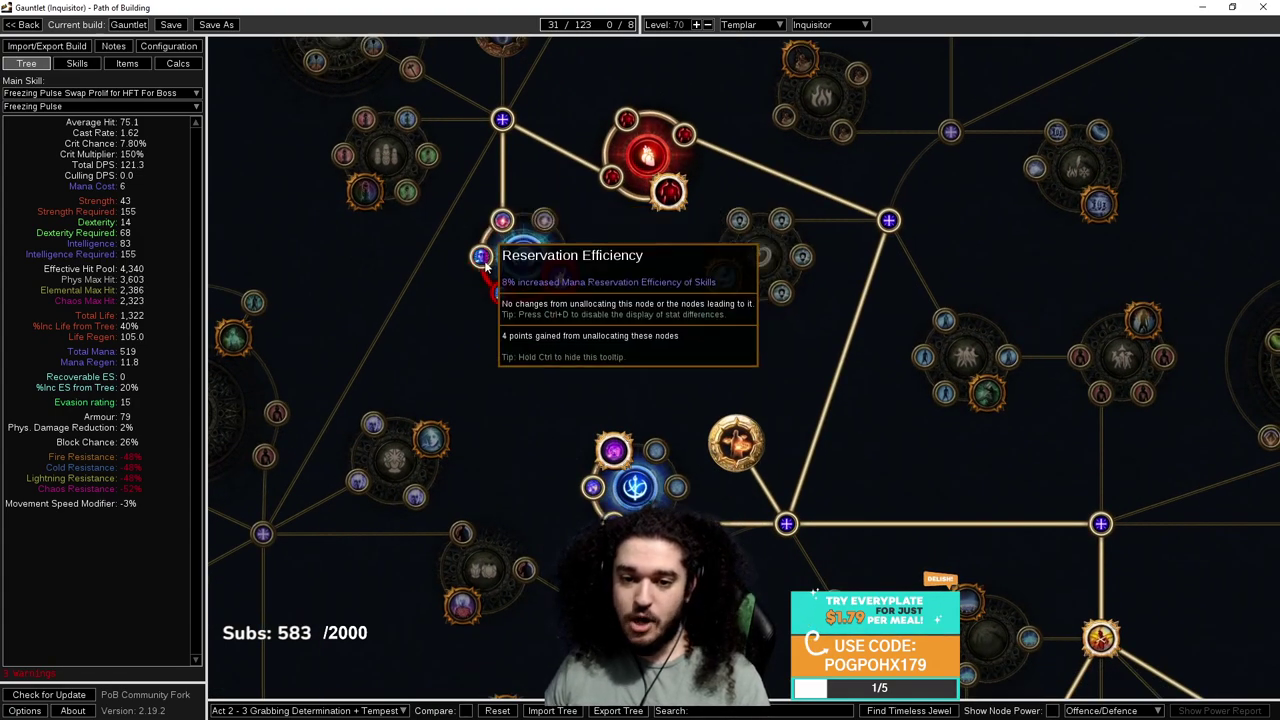
Inspect the Reservation Mastery node and its surrounding cluster on the Act 2 - 3 passive tree.
scroll(522, 257, "down", 1)
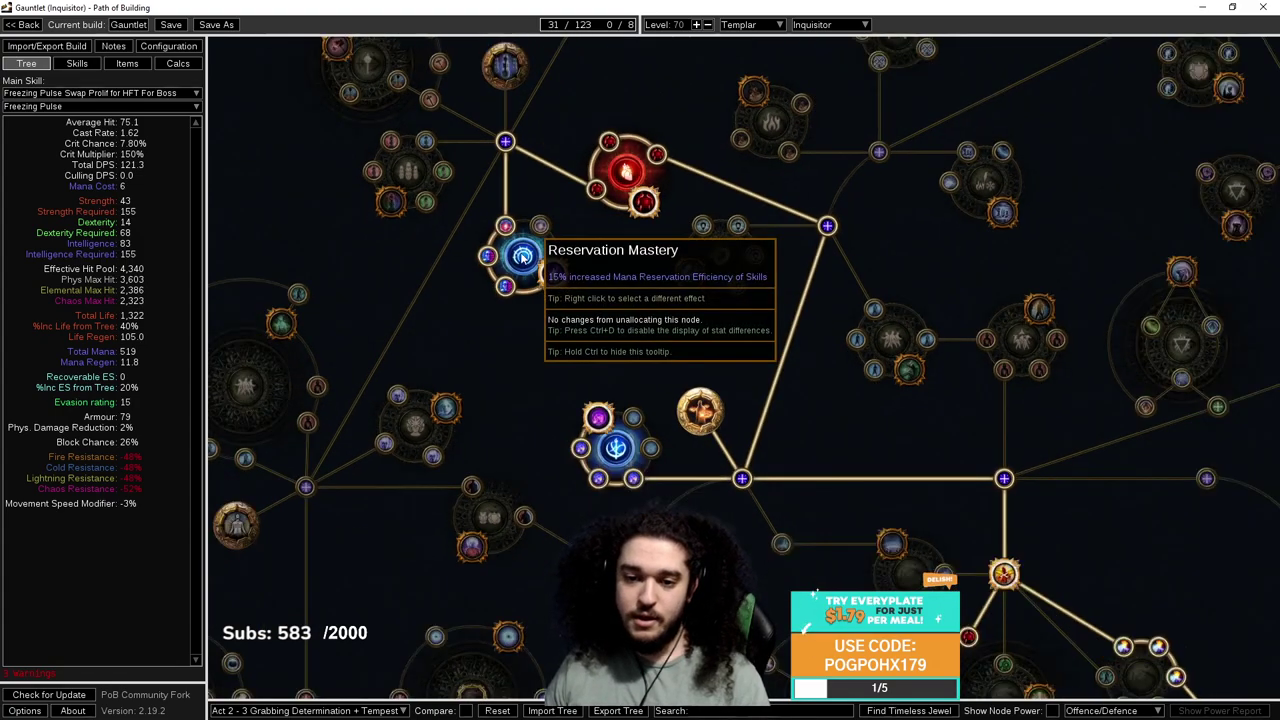
scroll(522, 257, "down", 2)
scroll(522, 257, "up", 2)
scroll(656, 348, "down", 2)
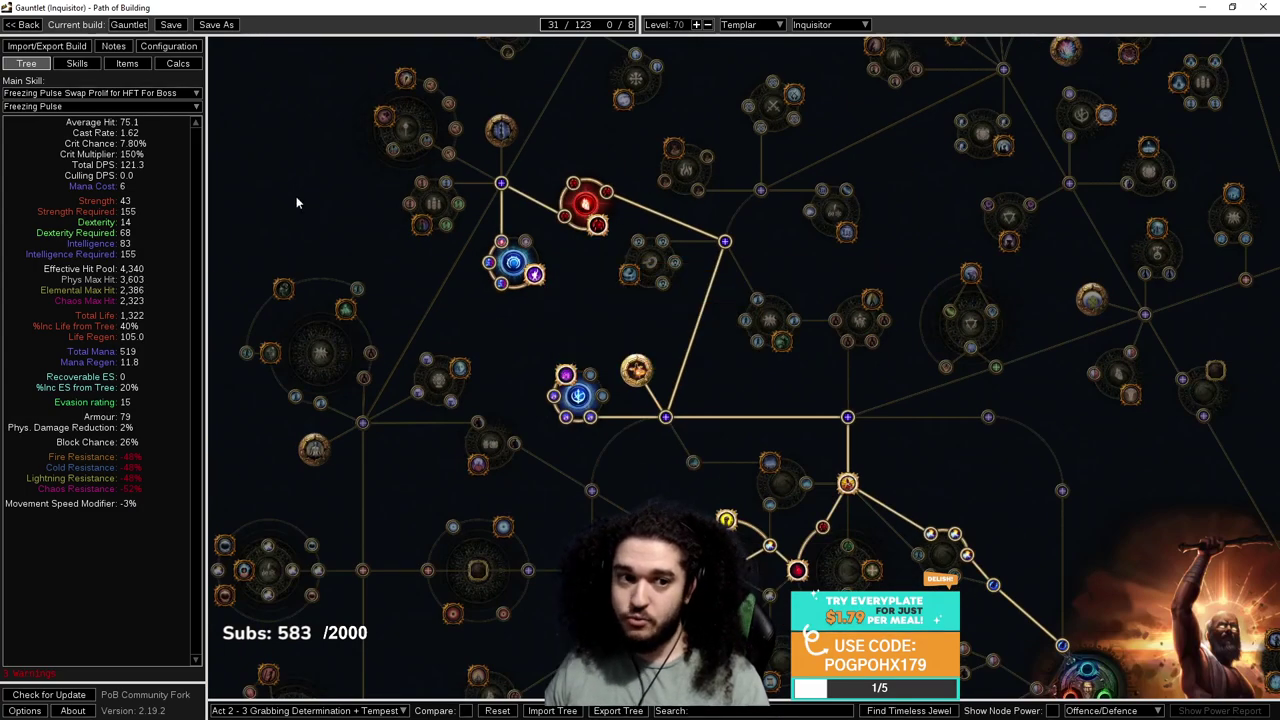
Review the Act 2 socket groups: Auras, Wintertide, Frostblink with Frost Bomb, Steelskin and the optional brand gem.
left_click(77, 63)
left_click(234, 143)
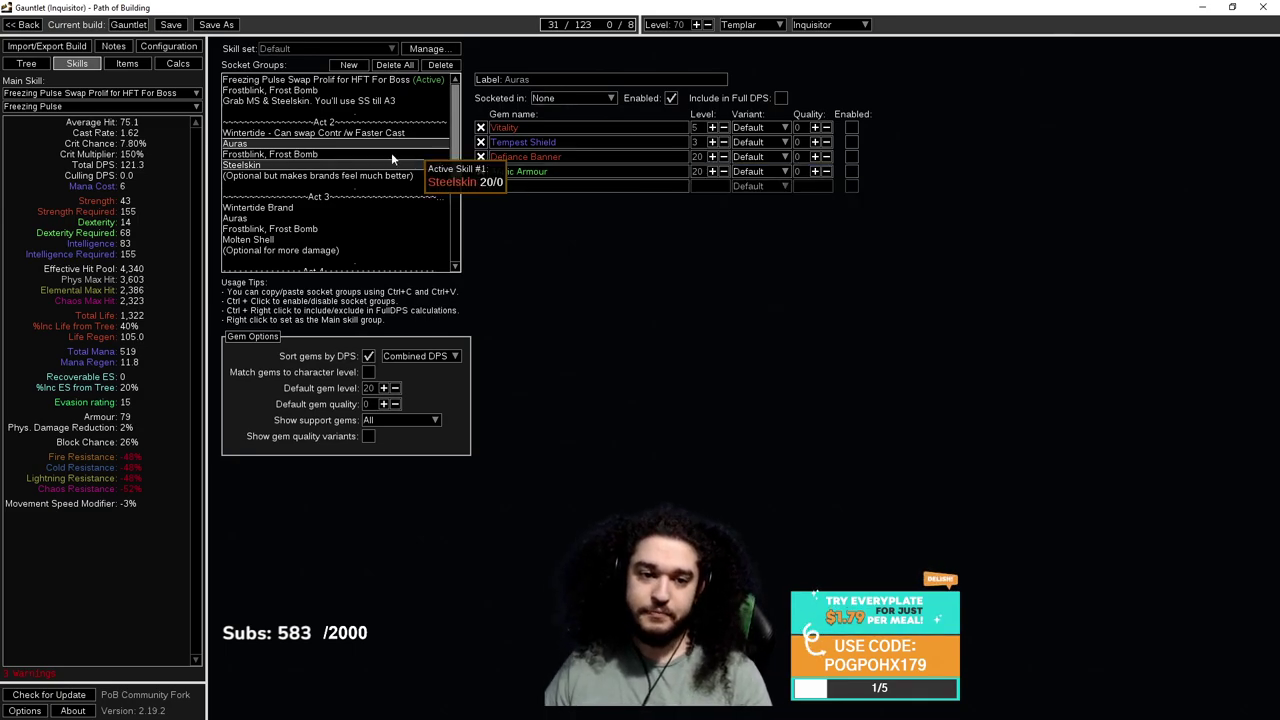
left_click(240, 134)
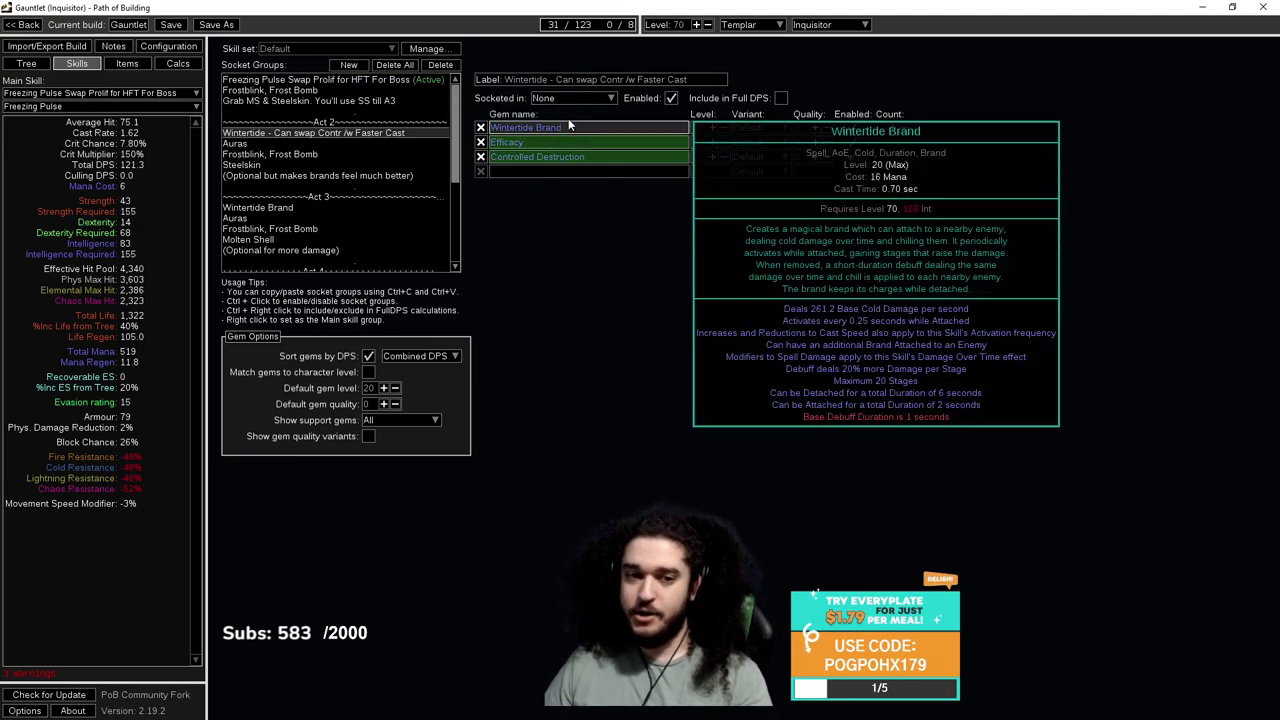
left_click(335, 154)
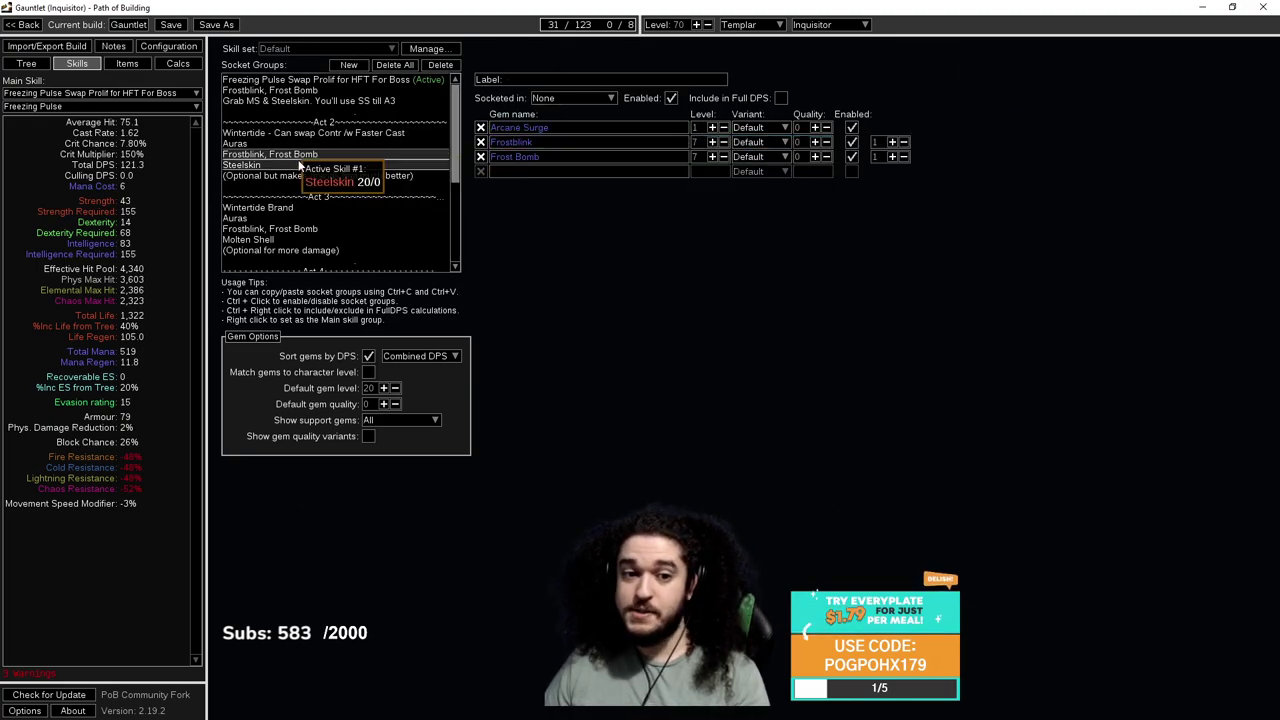
left_click(322, 167)
left_click(311, 177)
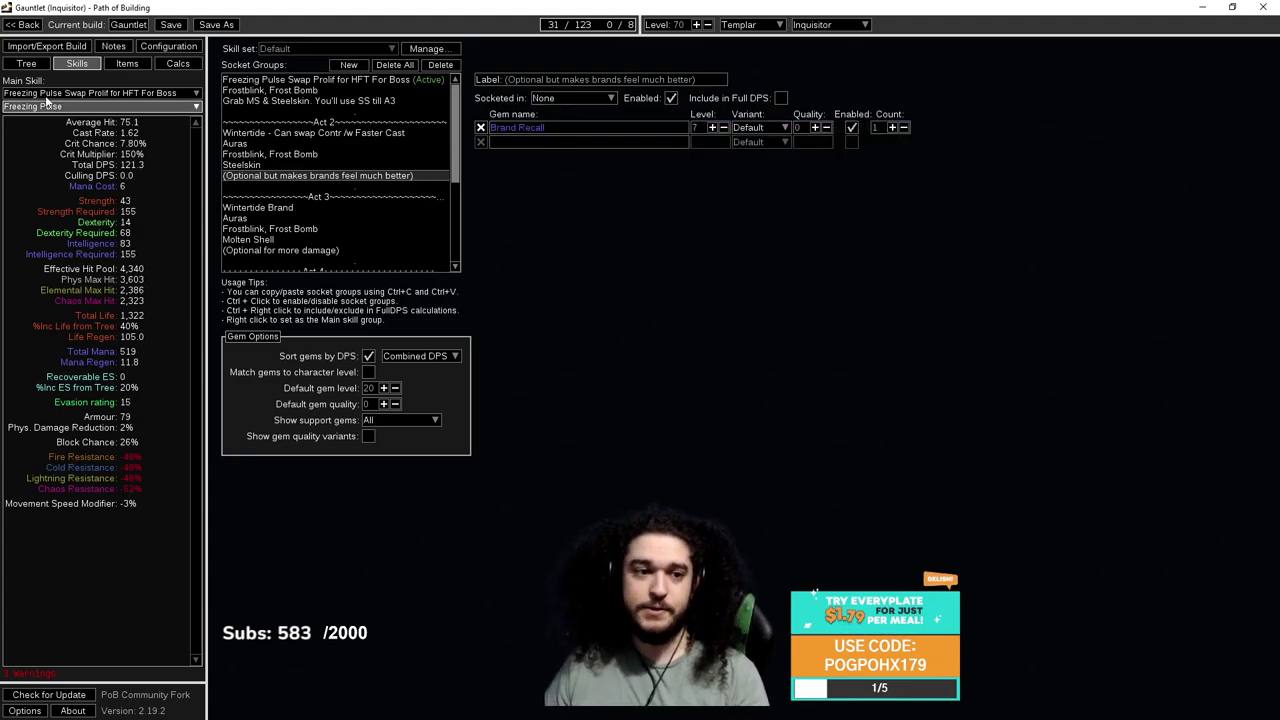
Check the Reservation Mastery node on the Act 2 - 3 passive tree again after the Act 2 gems.
left_click(26, 64)
scroll(690, 292, "up", 2)
scroll(490, 200, "up", 1)
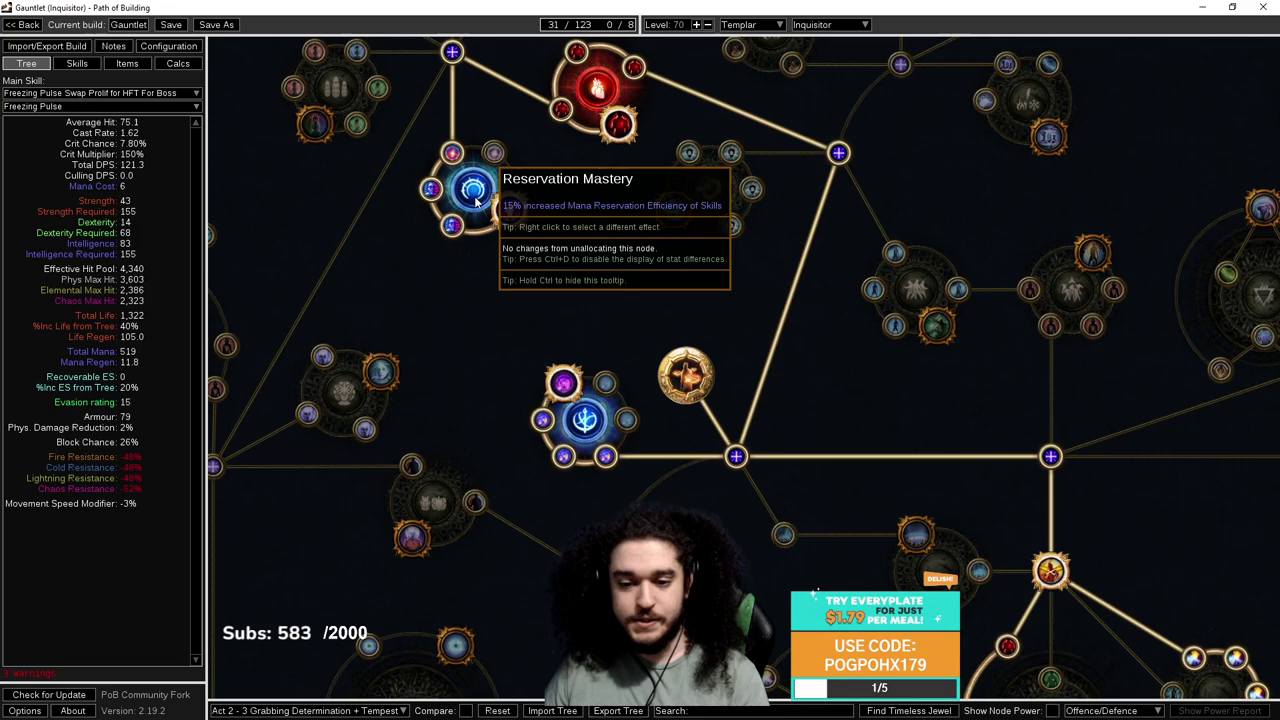
scroll(477, 200, "down", 5)
Switch the displayed passive tree to Act 4 - 5 Going Block Cap + Glancing, comparing it with the Act 2 - 3 version.
left_click(345, 711)
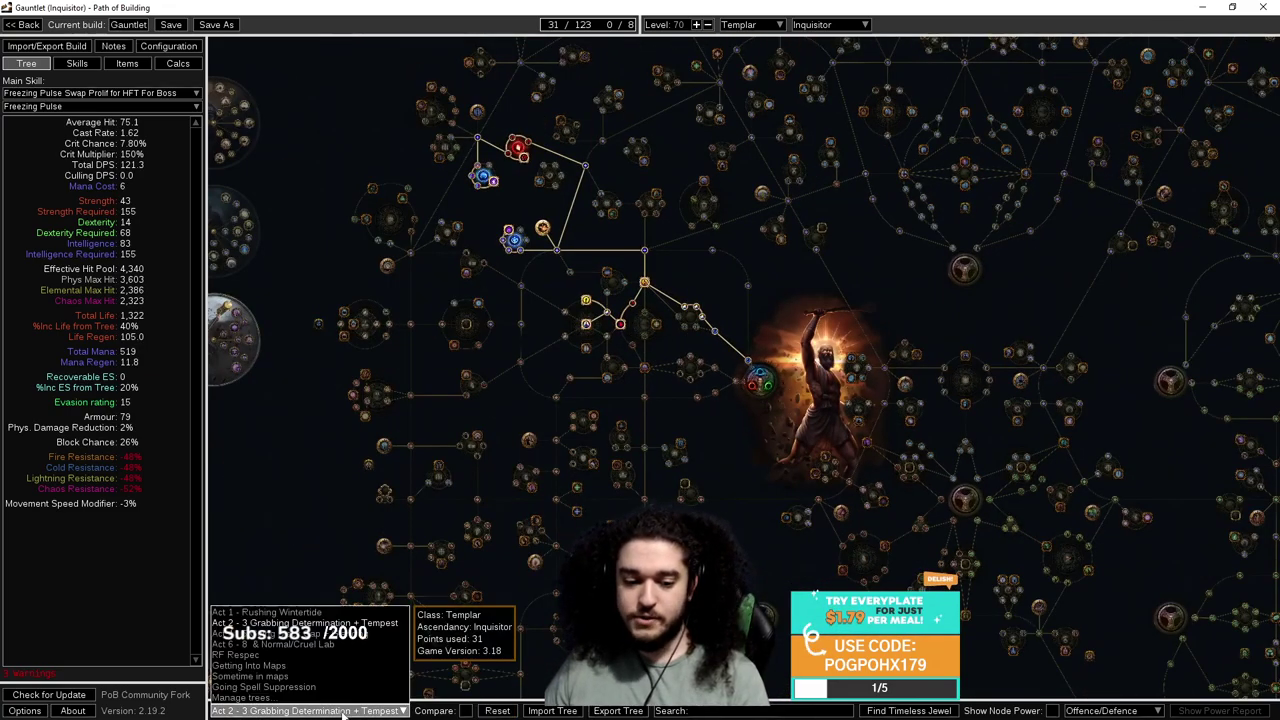
left_click(290, 633)
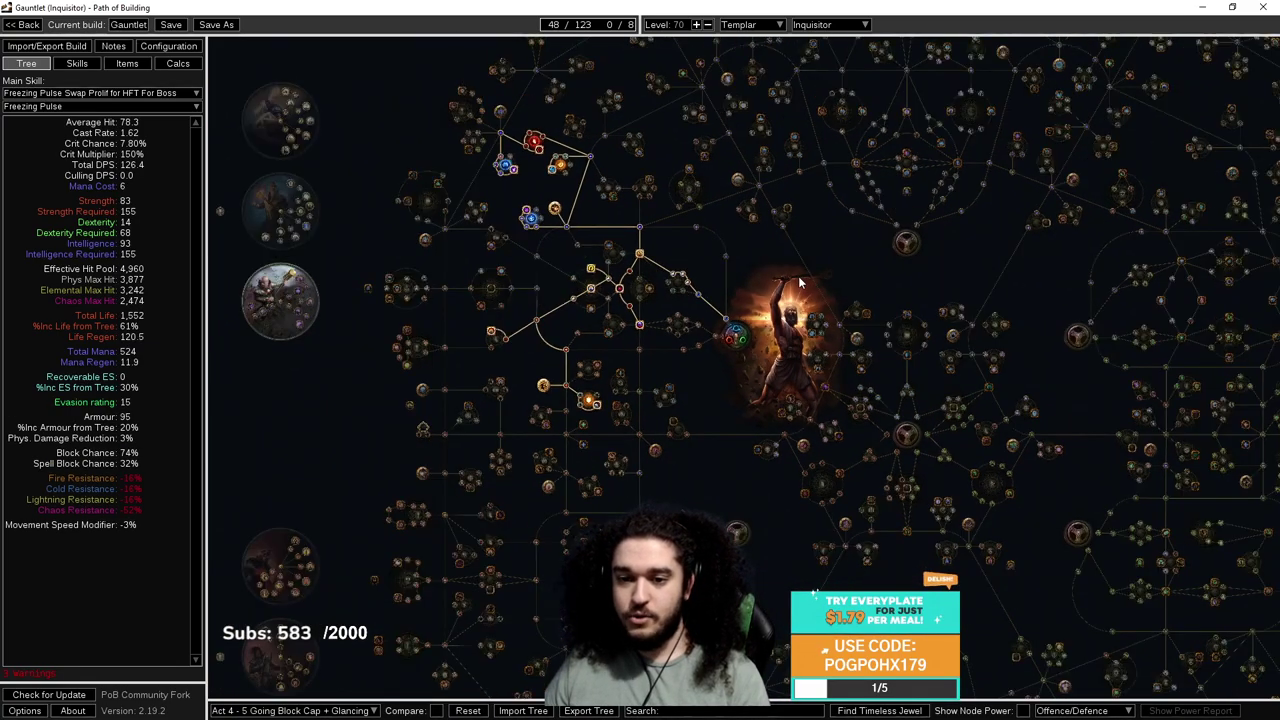
left_click_drag(800, 284, 732, 316)
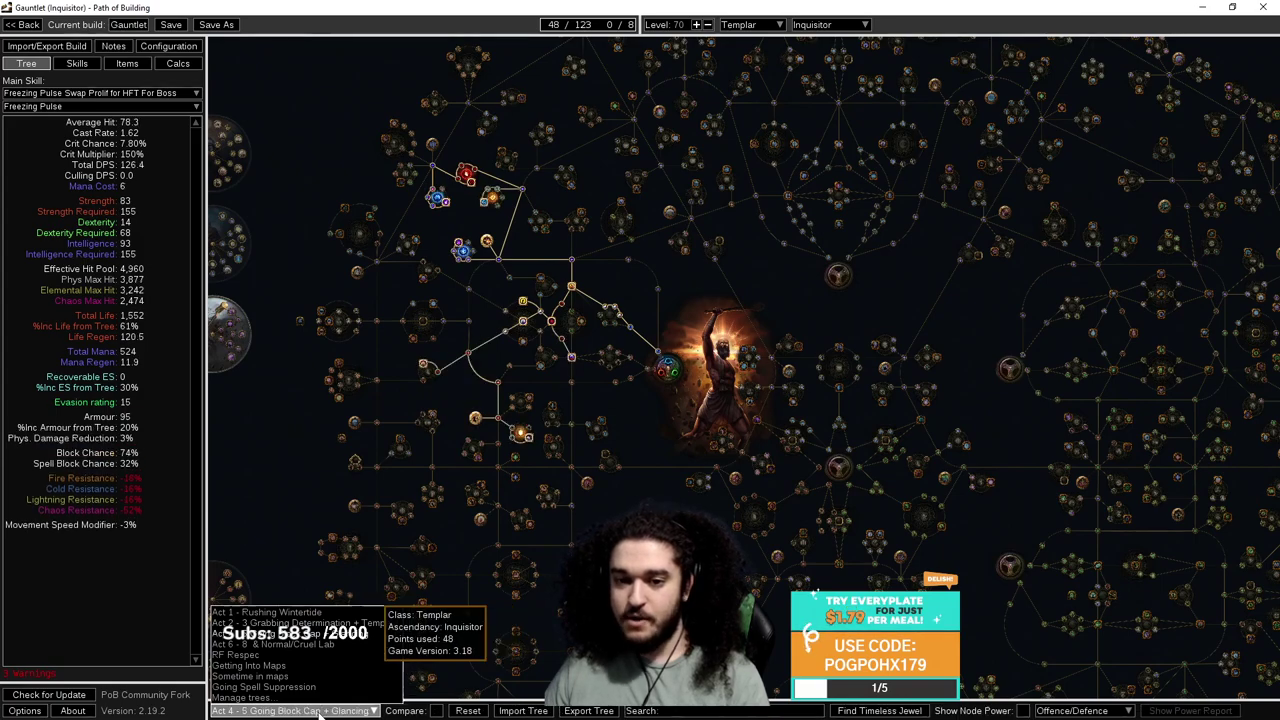
scroll(320, 712, "up", 3)
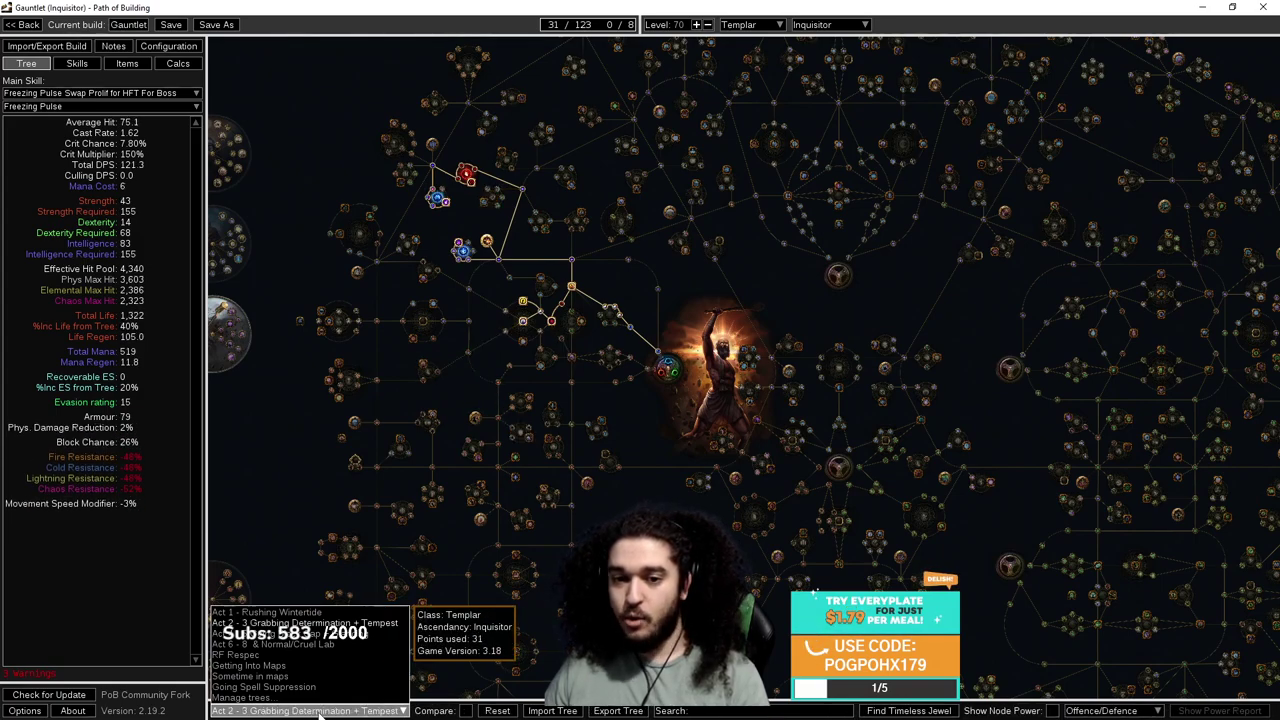
scroll(318, 712, "down", 1)
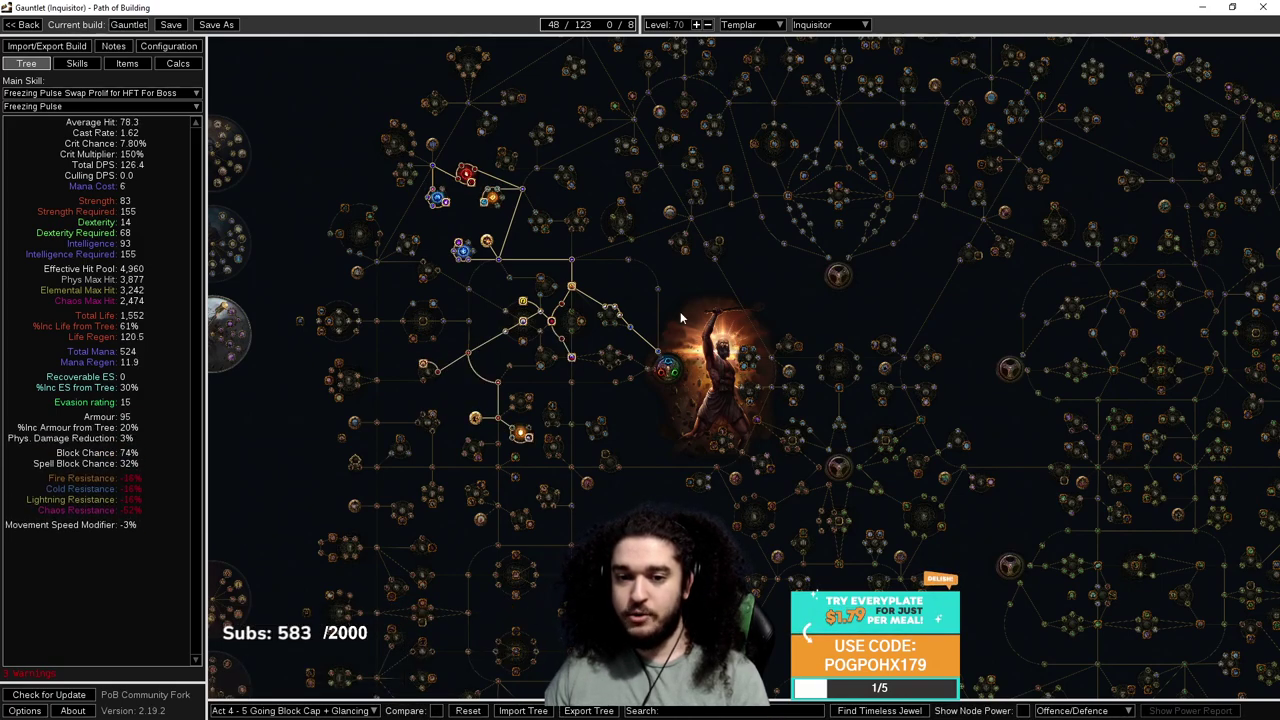
Examine the allocated paths and clusters of the Act 4 - 5 tree, from the Templar start to the lower branch.
scroll(625, 267, "up", 4)
left_click_drag(625, 267, 791, 277)
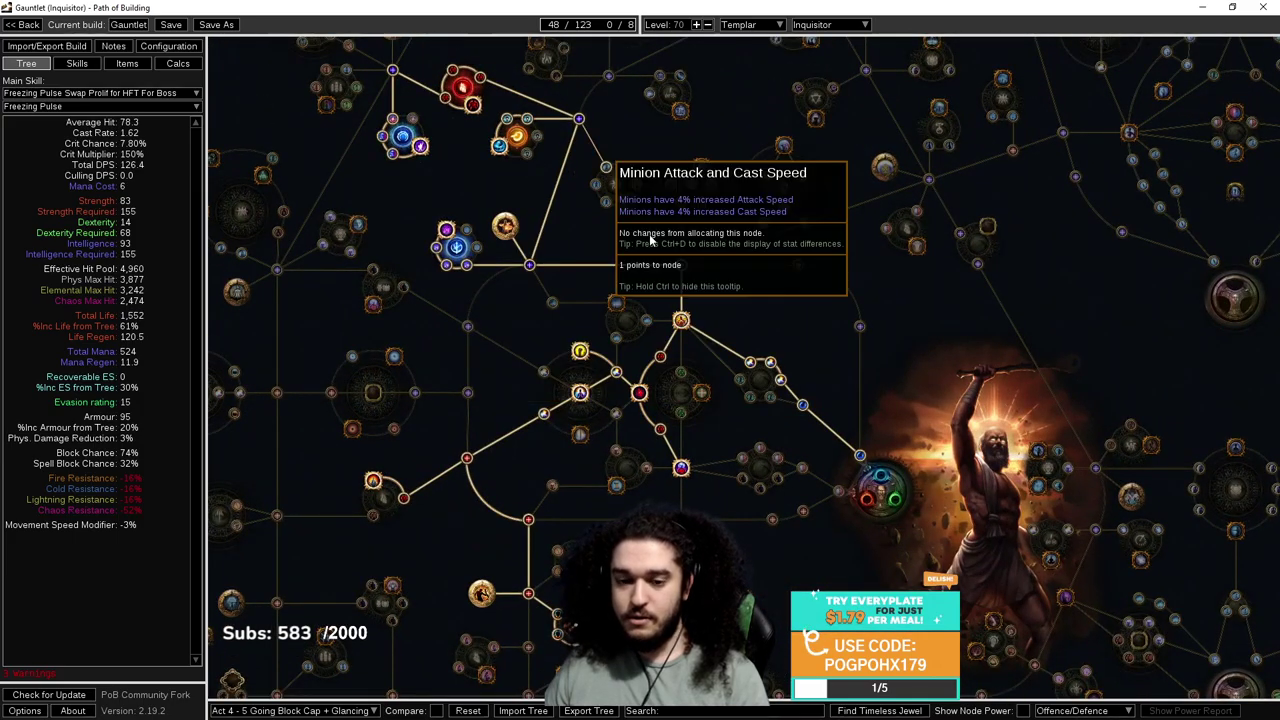
left_click_drag(475, 576, 480, 294)
scroll(480, 294, "up", 3)
scroll(726, 337, "down", 5)
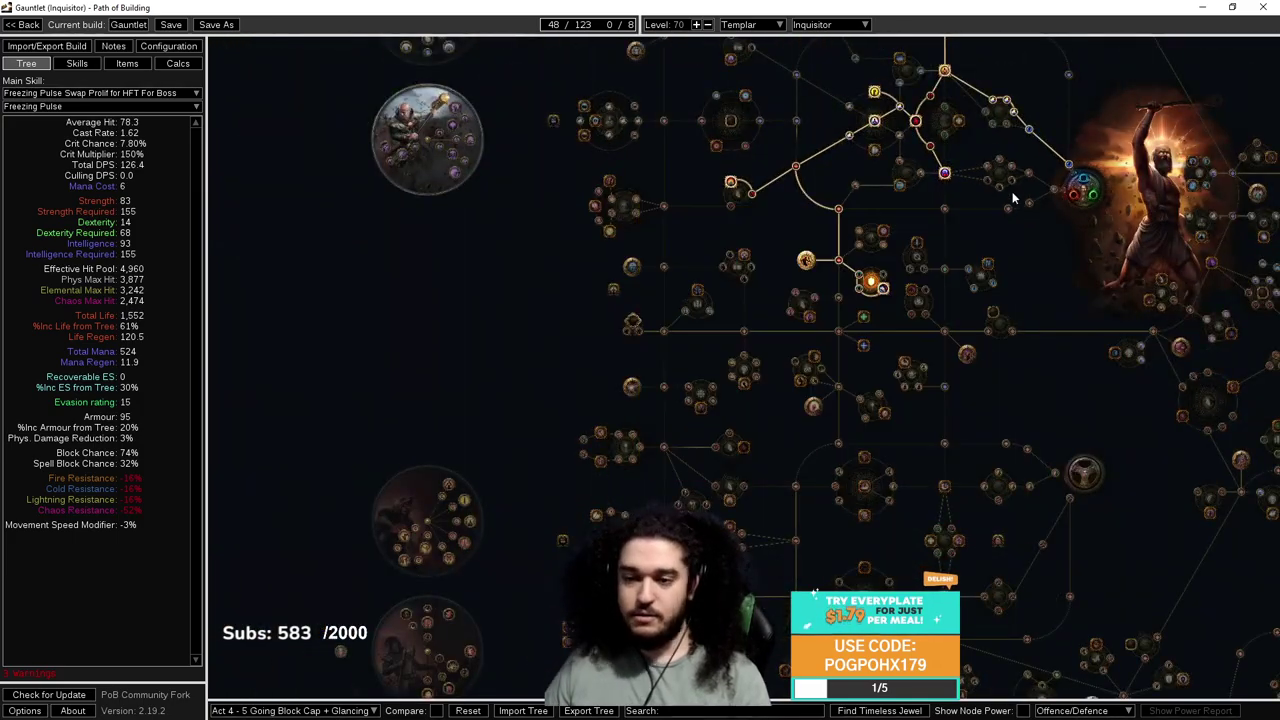
left_click_drag(800, 273, 712, 281)
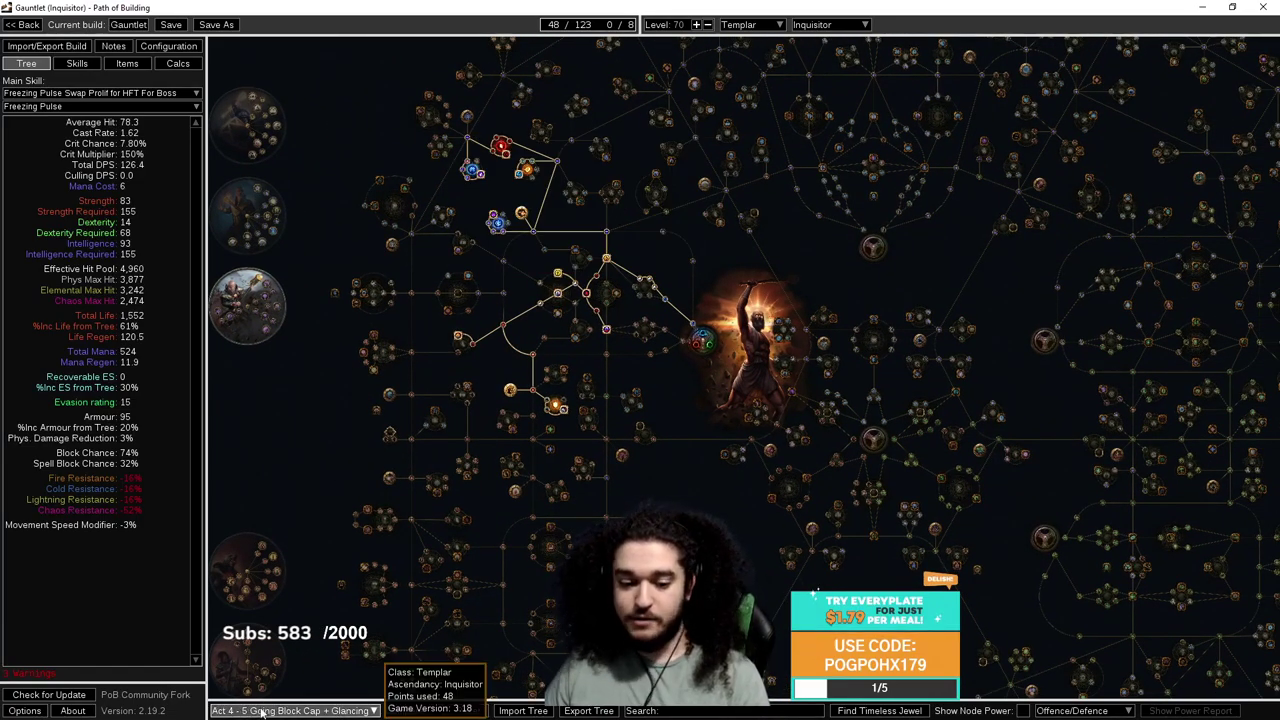
Enable Determination, Vitality, Defiance Banner, Arctic Armour and Tempest Shield in the Act 4 Auras socket group.
left_click(77, 63)
scroll(325, 213, "down", 5)
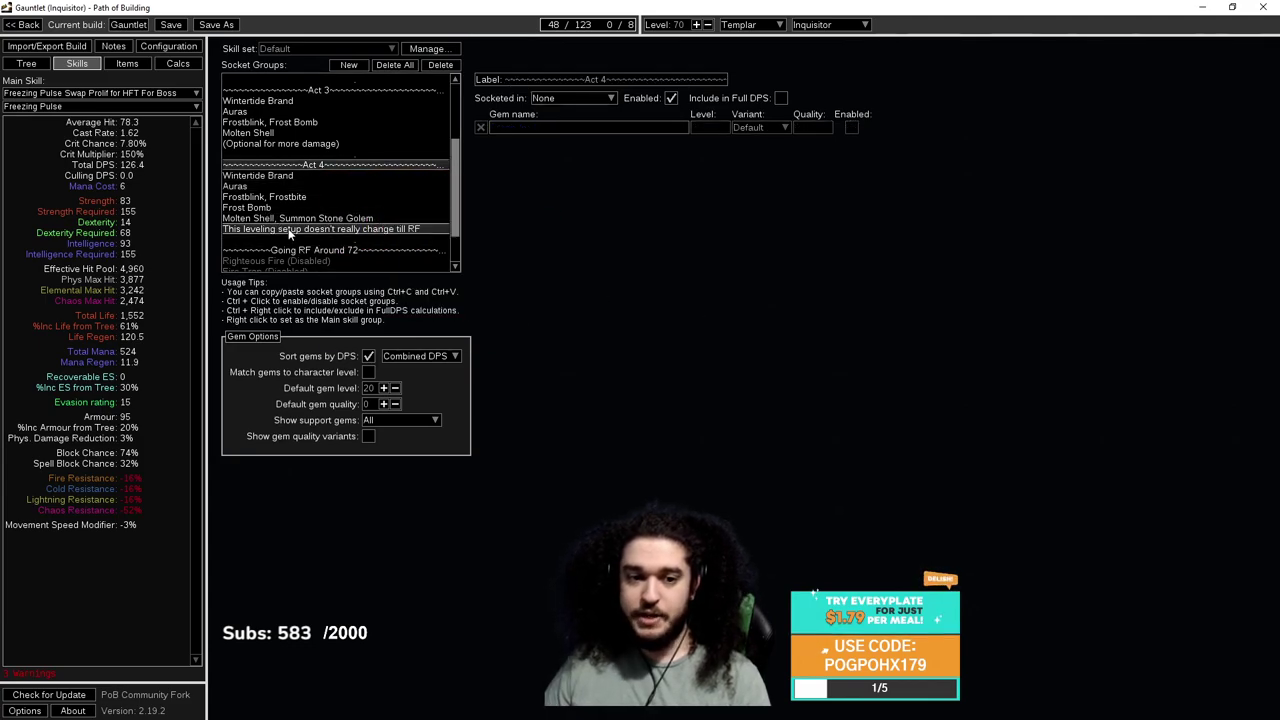
left_click(291, 229)
left_click(266, 186)
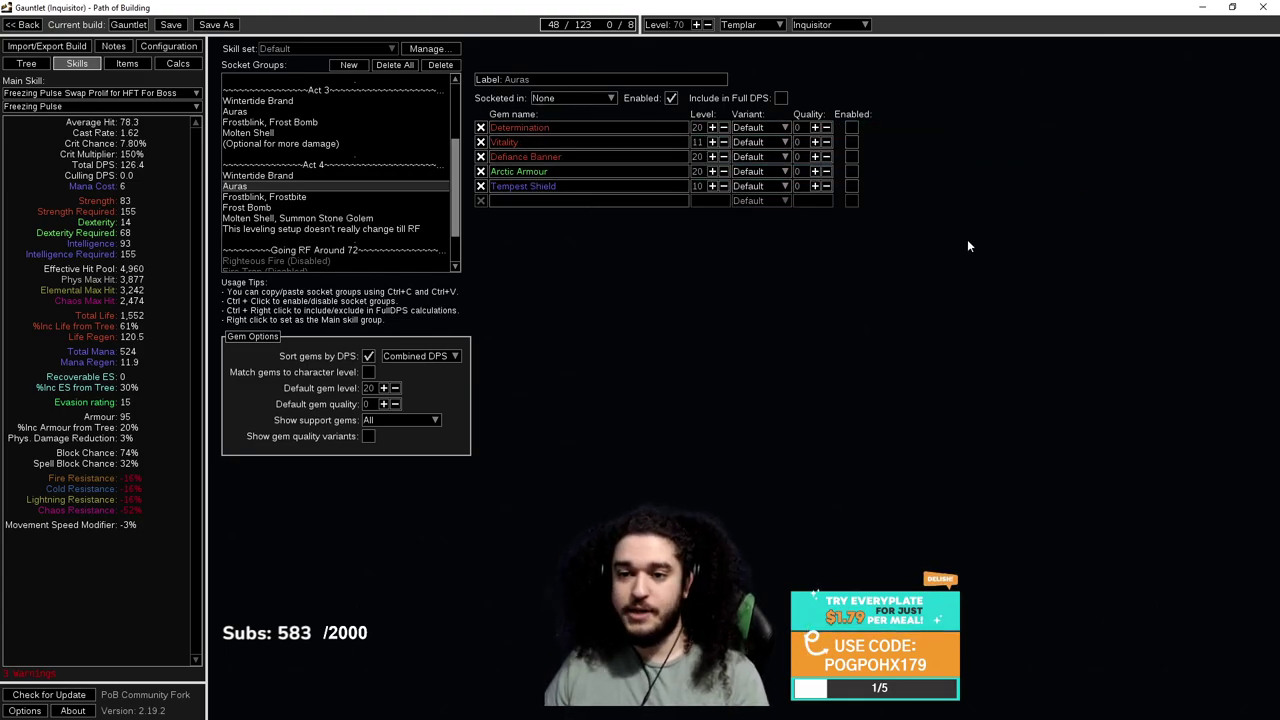
left_click(851, 128)
left_click(851, 142)
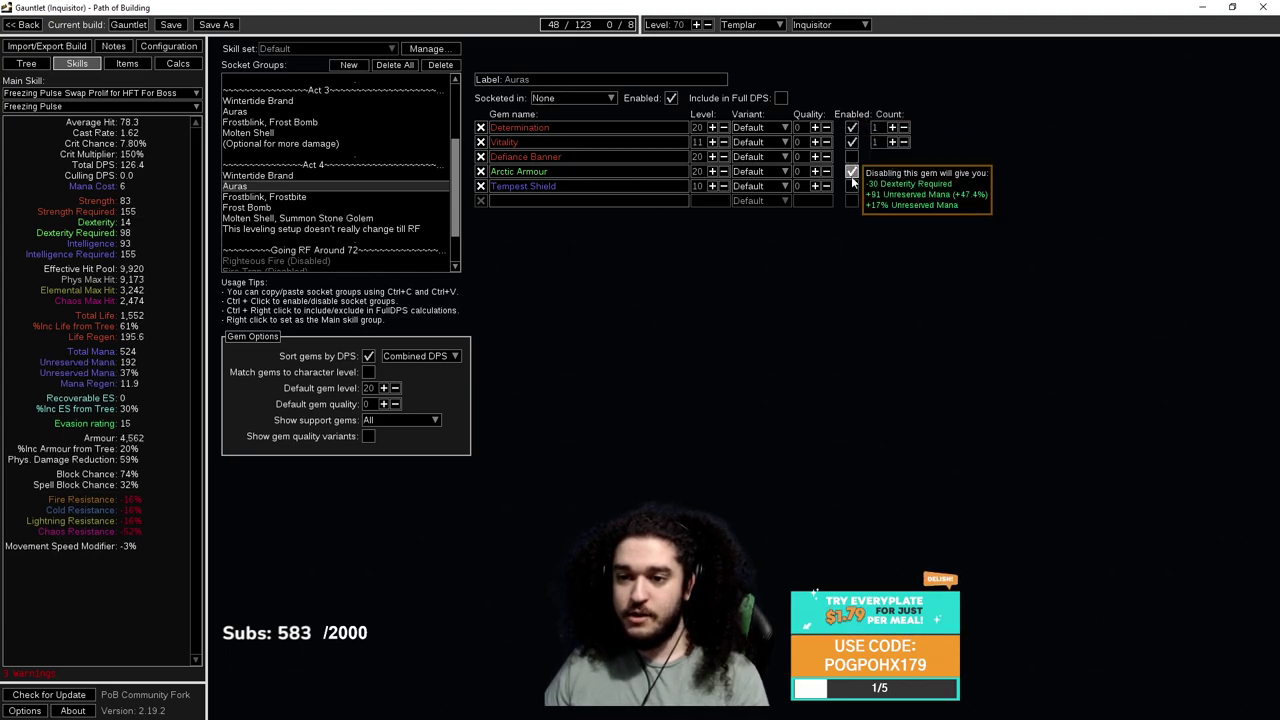
left_click(851, 157)
left_click(851, 171)
left_click(851, 186)
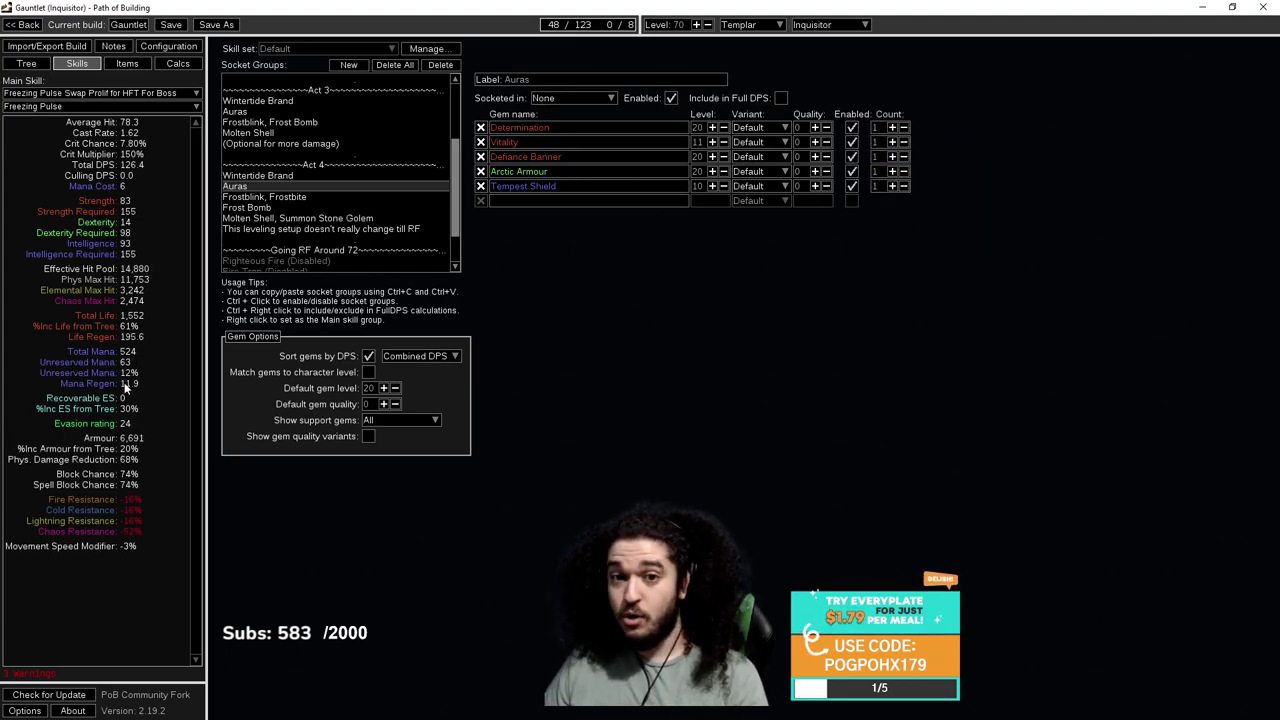
Set the character level to 35 to check mana reservation with the Act 4 - 5 tree.
left_click(26, 63)
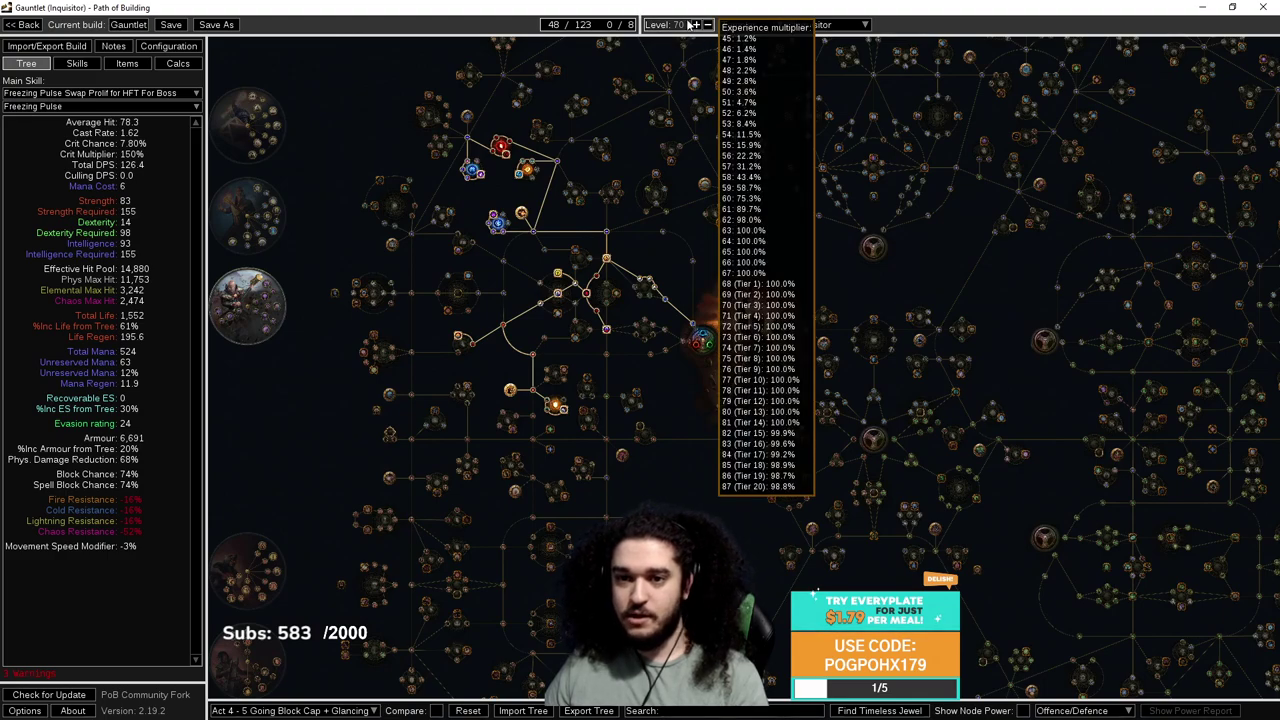
type("35")
key("Return")
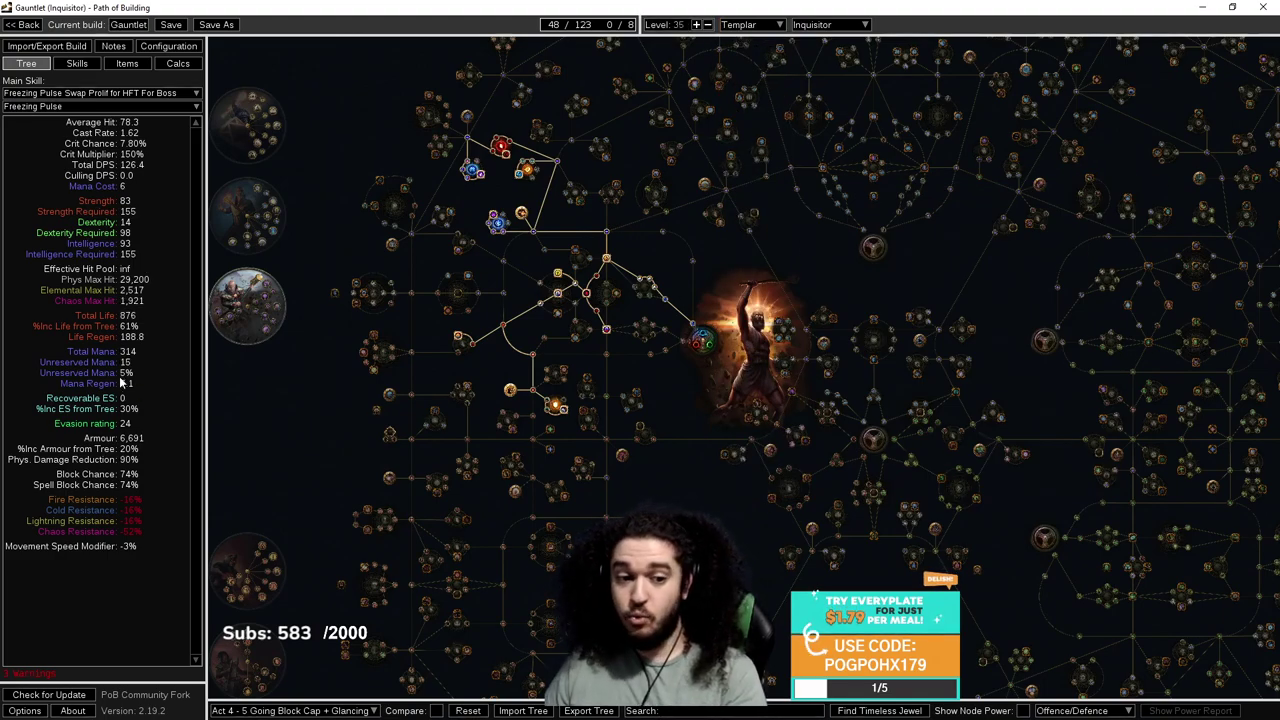
Set the Vitality gem's level to 8 in the Act 4 Auras socket group.
left_click(77, 63)
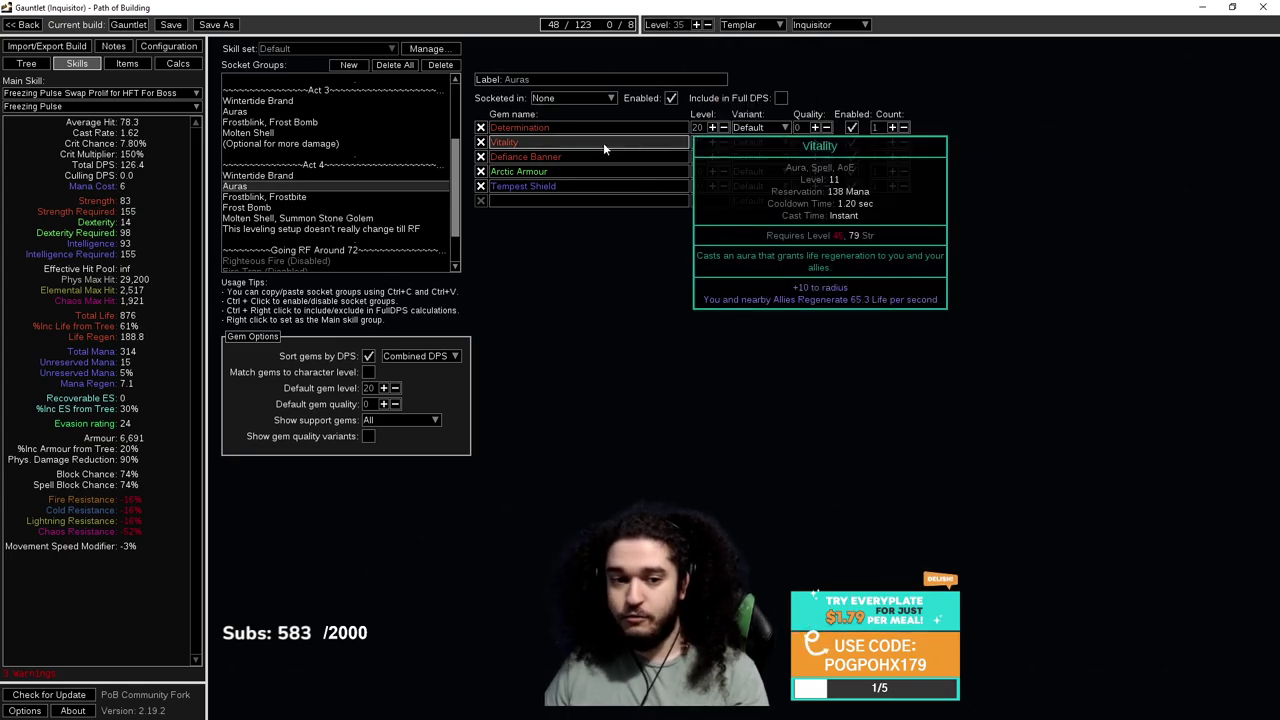
left_click(697, 142)
key("BackSpace")
key("BackSpace")
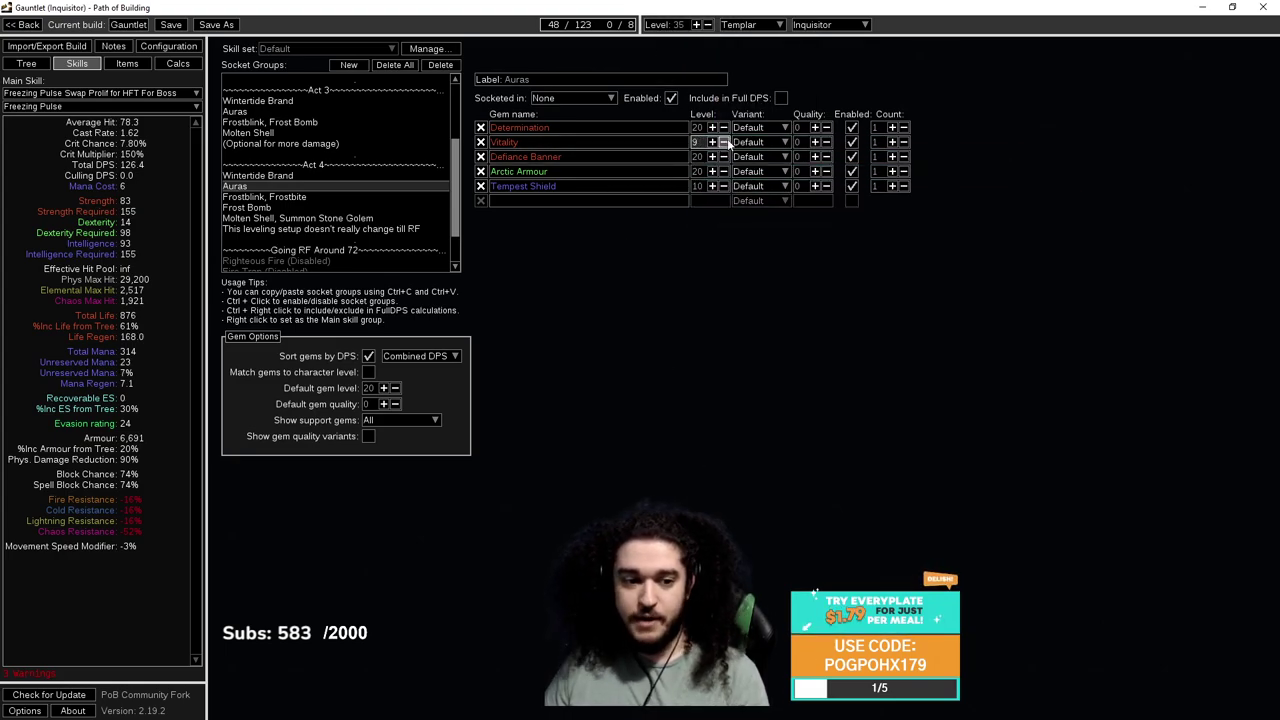
type("8")
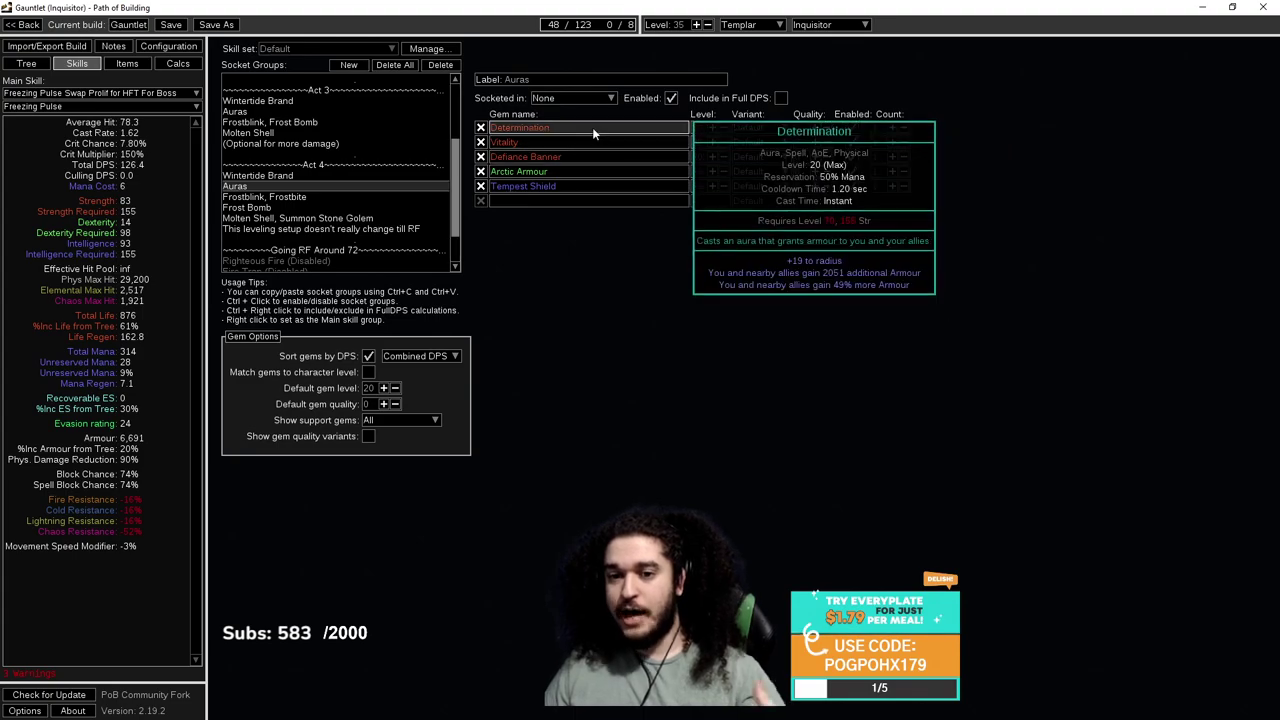
Review Act 4's aura gems, its Frostblink, Frost Bomb and Molten Shell groups, and the note on the leveling setup.
mouse_move(578, 142)
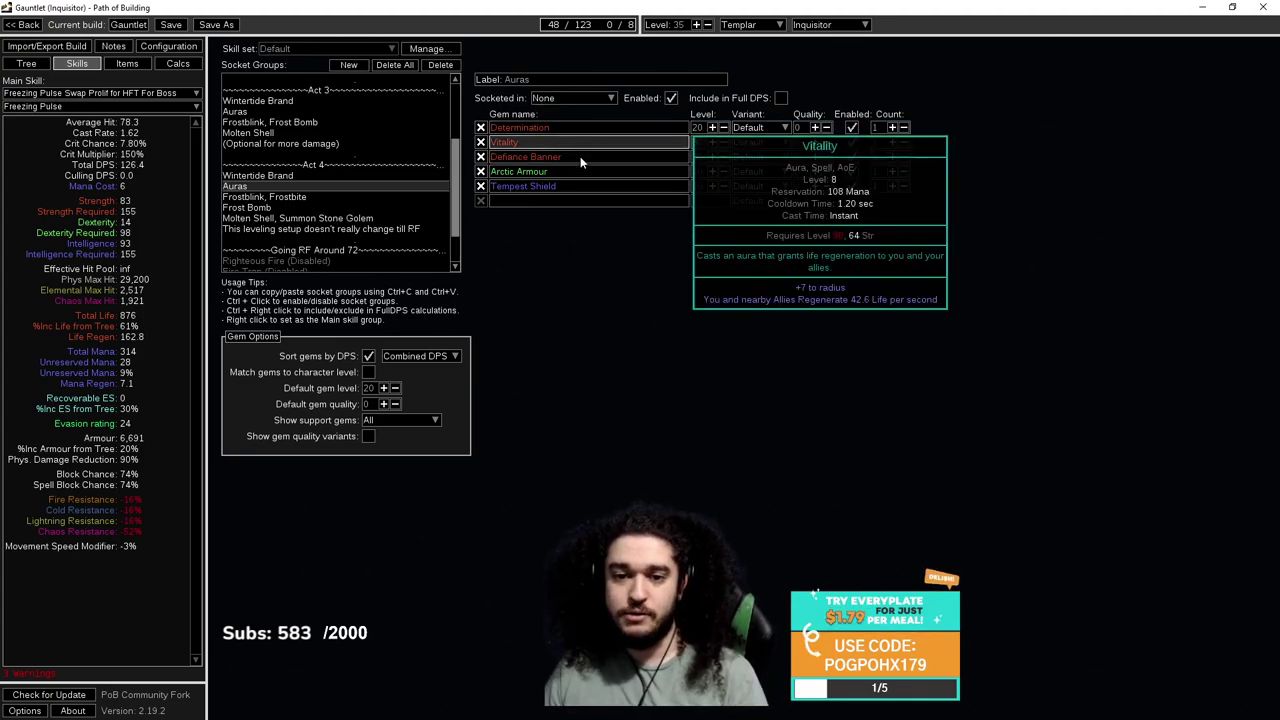
mouse_move(511, 157)
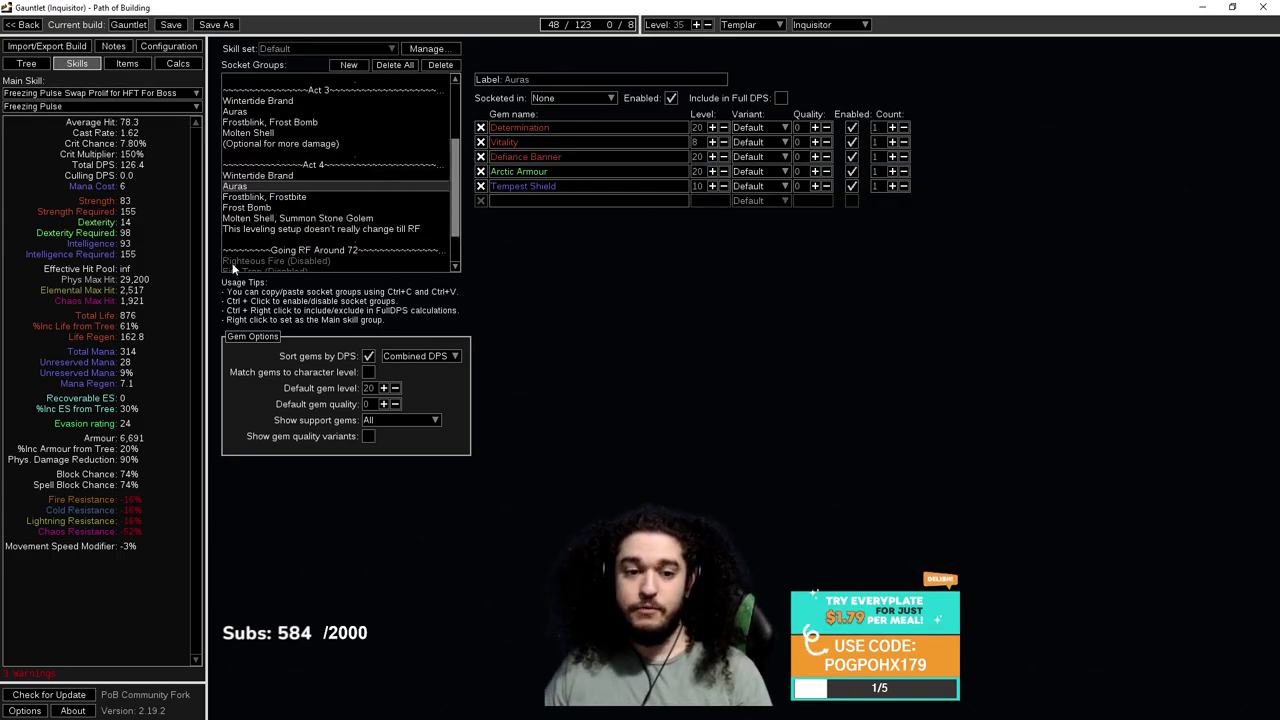
left_click(380, 197)
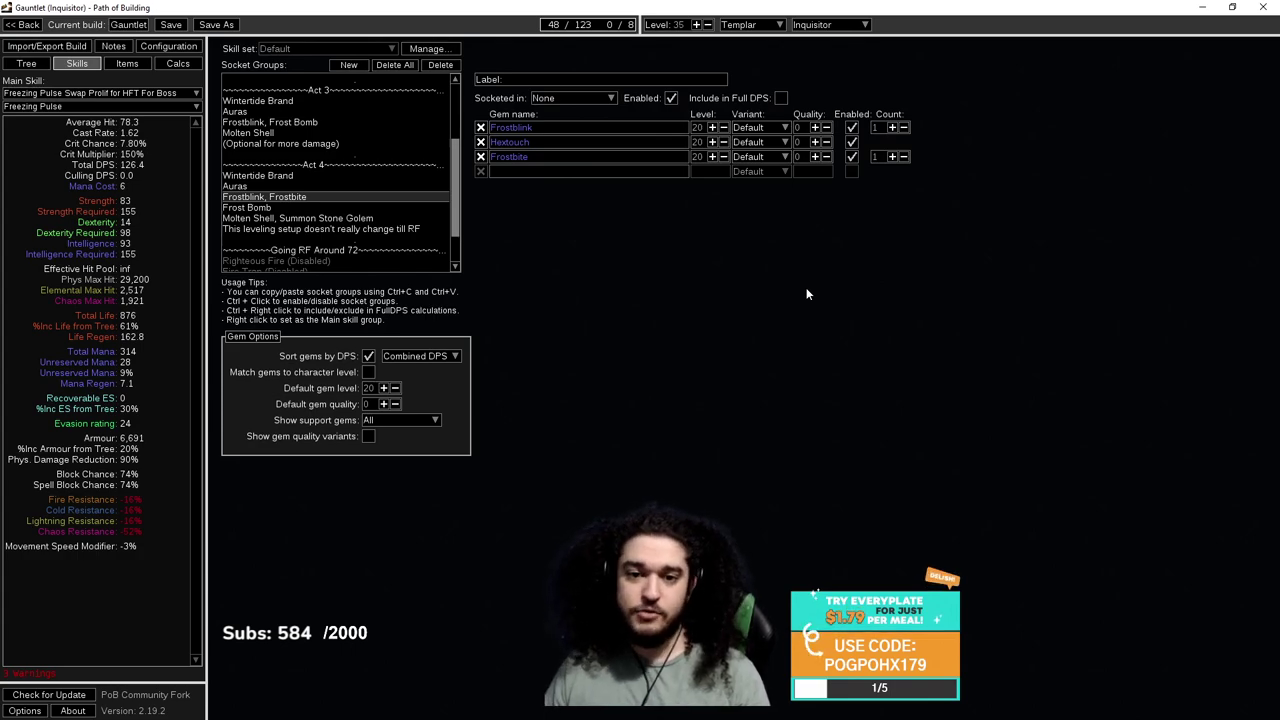
mouse_move(534, 131)
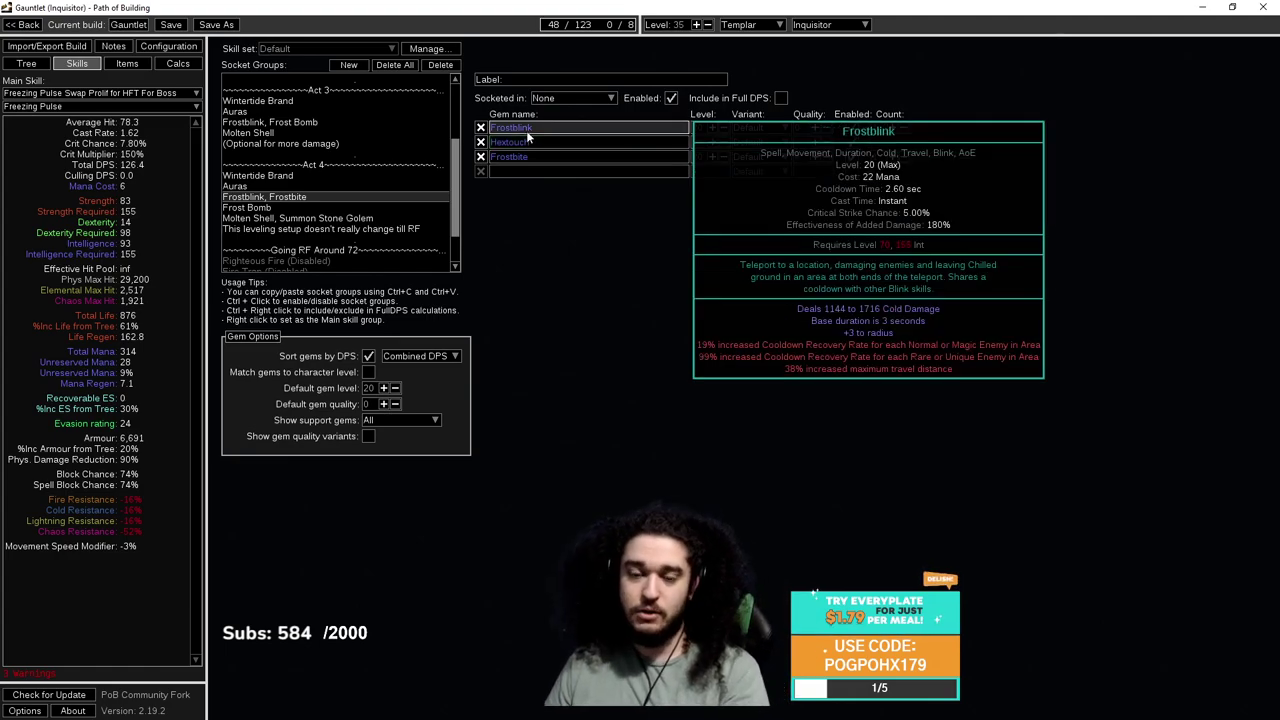
mouse_move(244, 208)
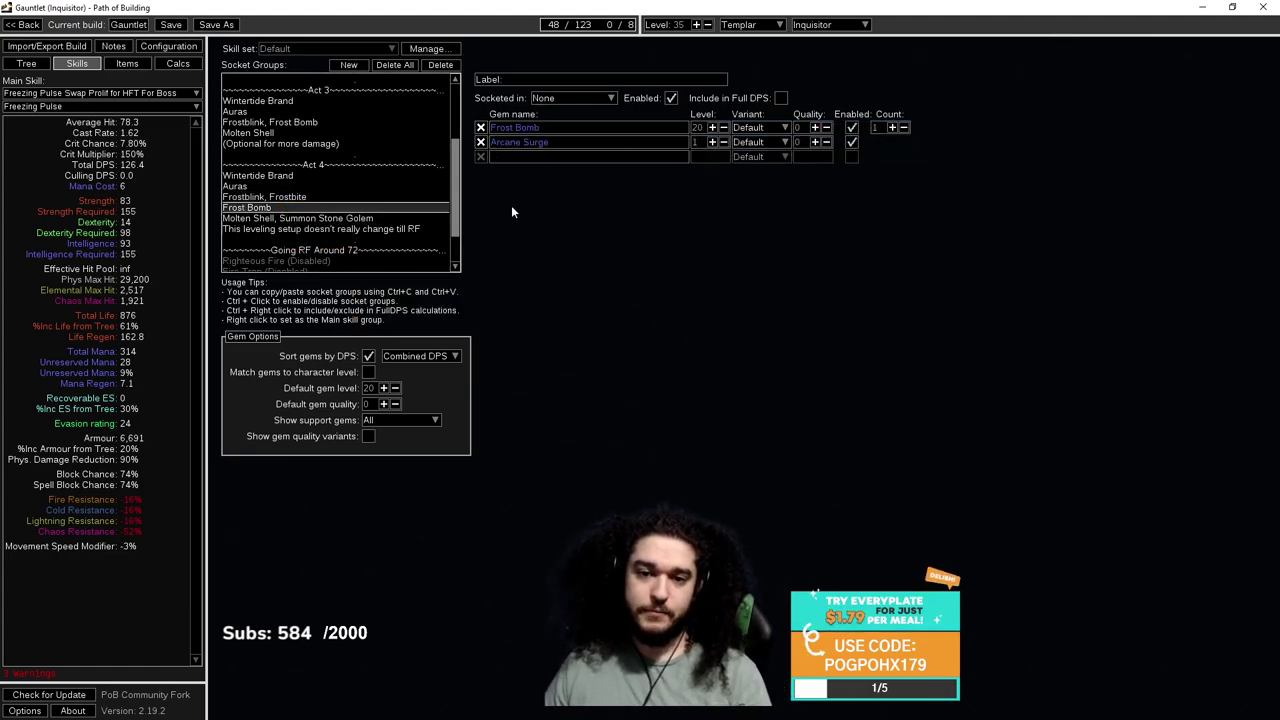
left_click(370, 218)
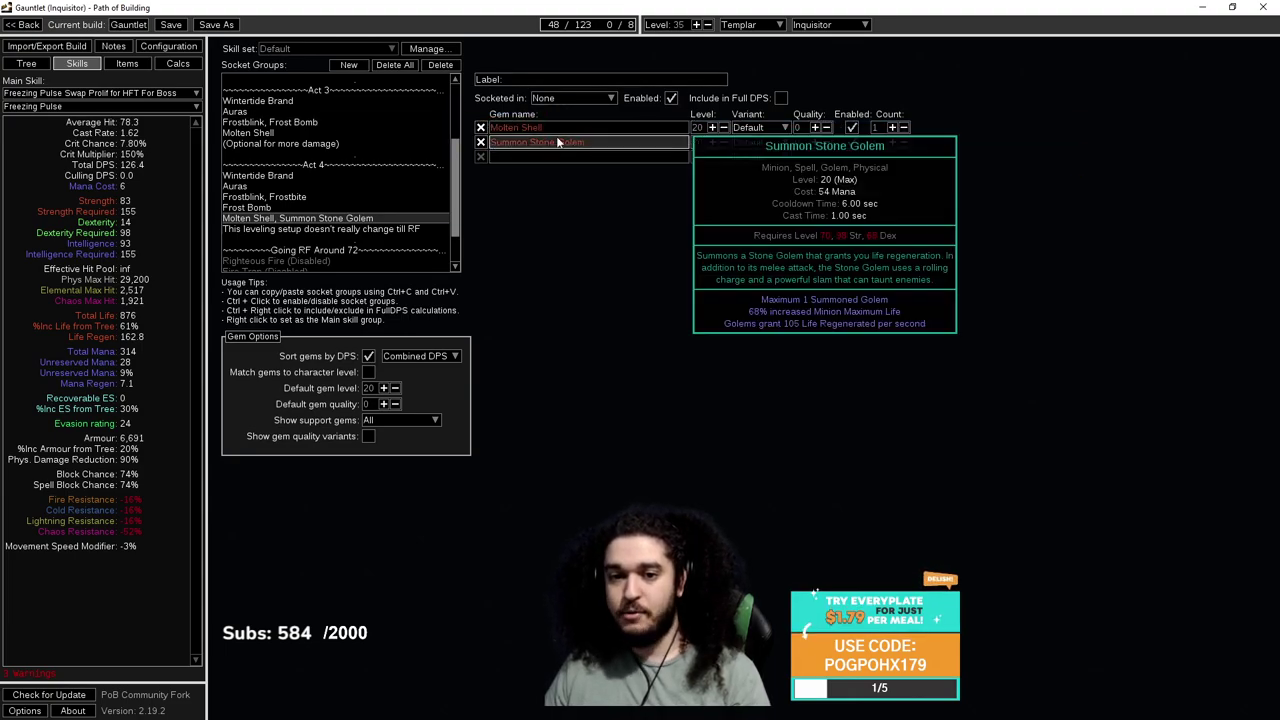
left_click(340, 231)
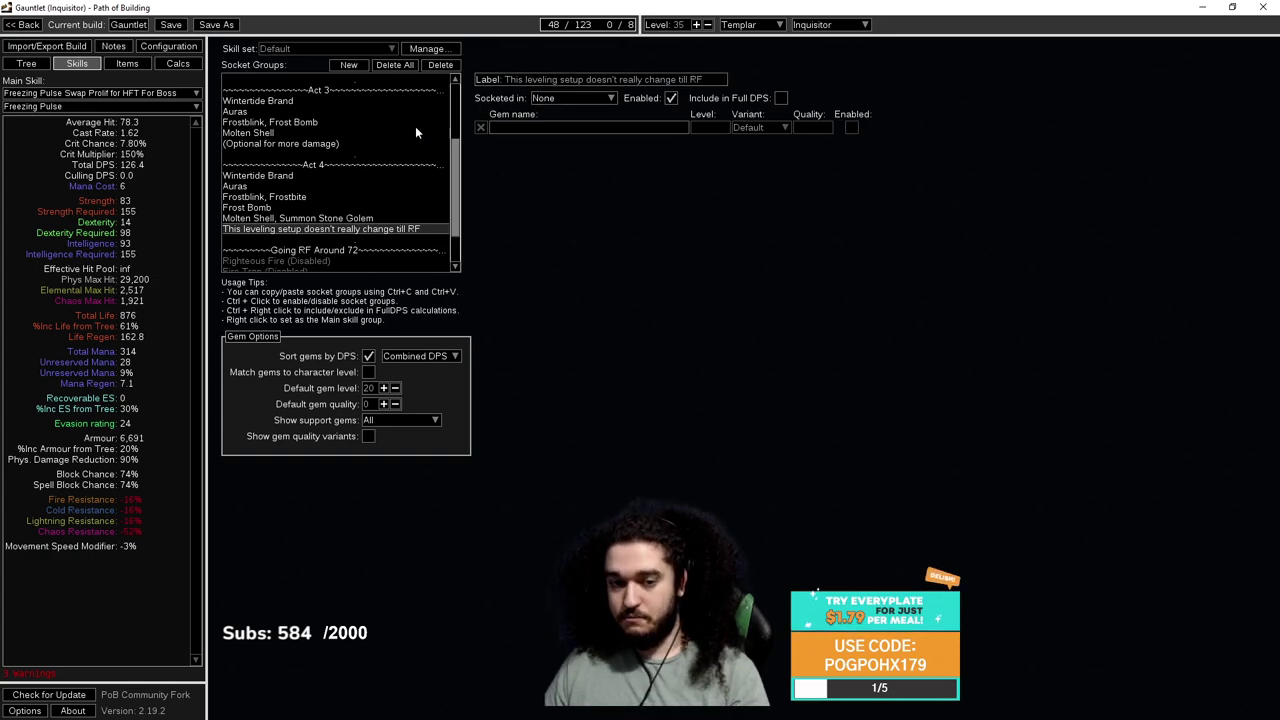
Look over the socket groups for going RF around 72, and check the optional damage group in Act 3.
scroll(340, 200, "down", 2)
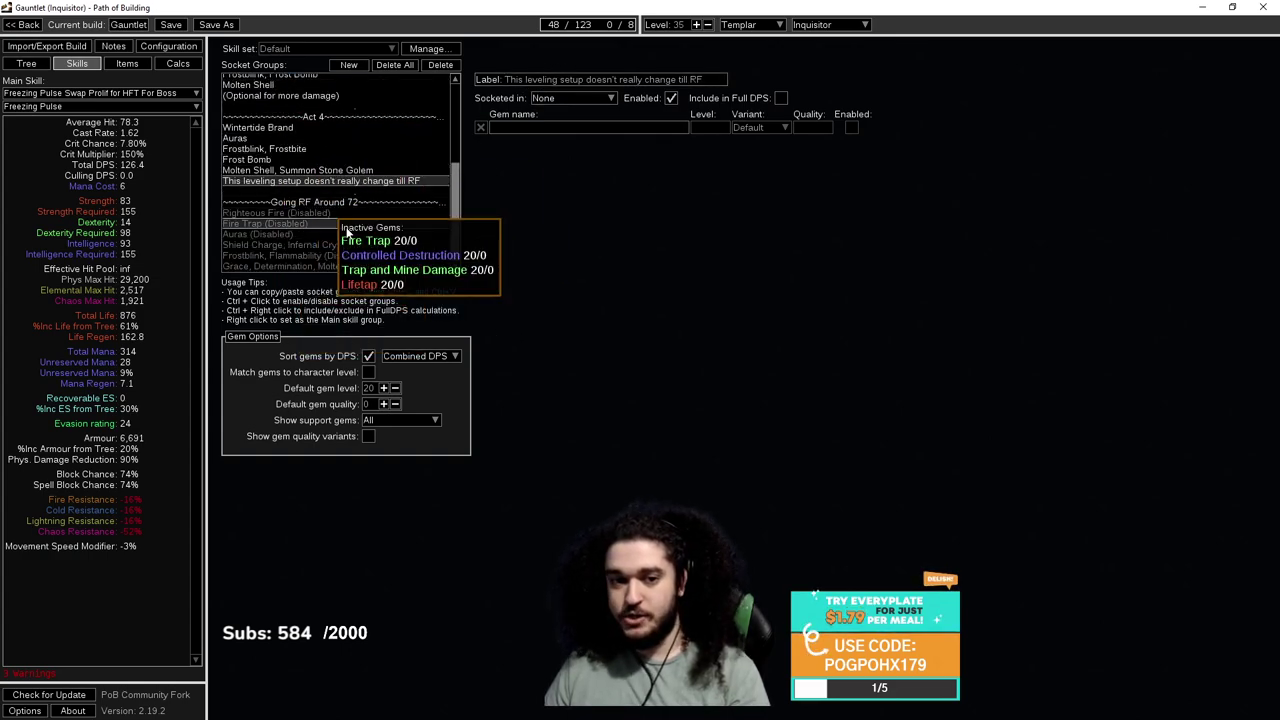
scroll(340, 180, "up", 1)
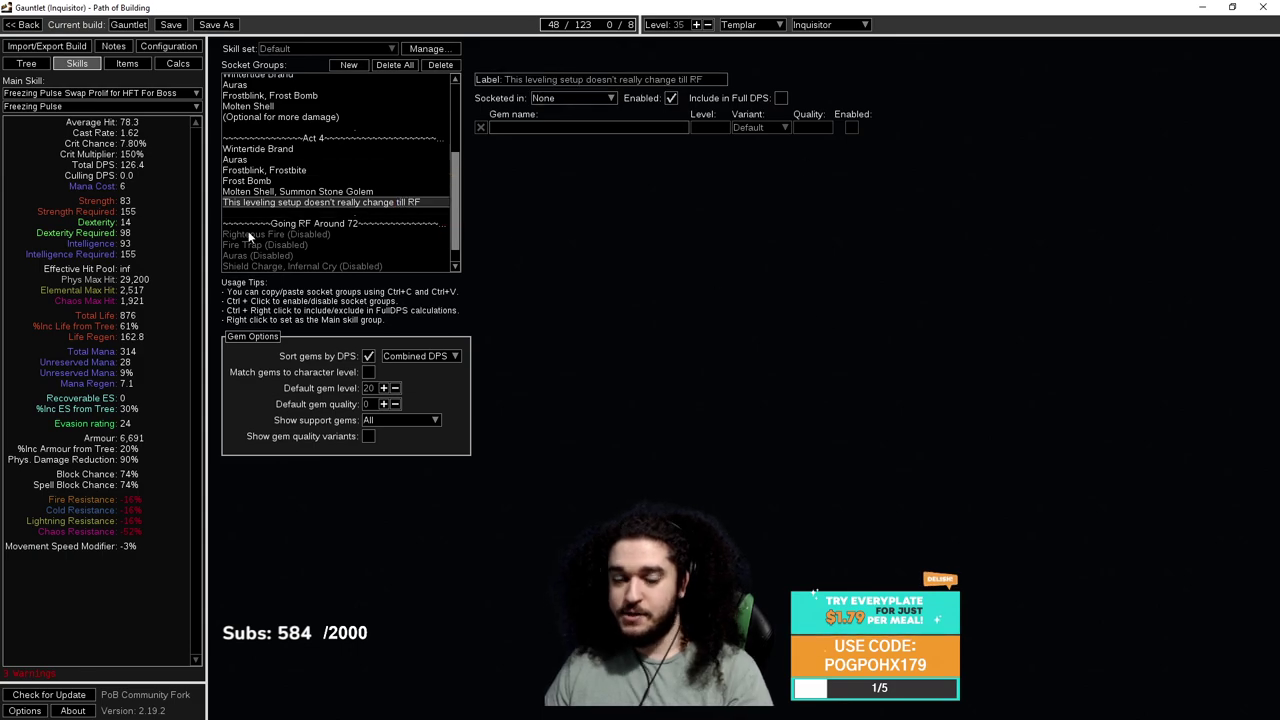
scroll(329, 200, "up", 1)
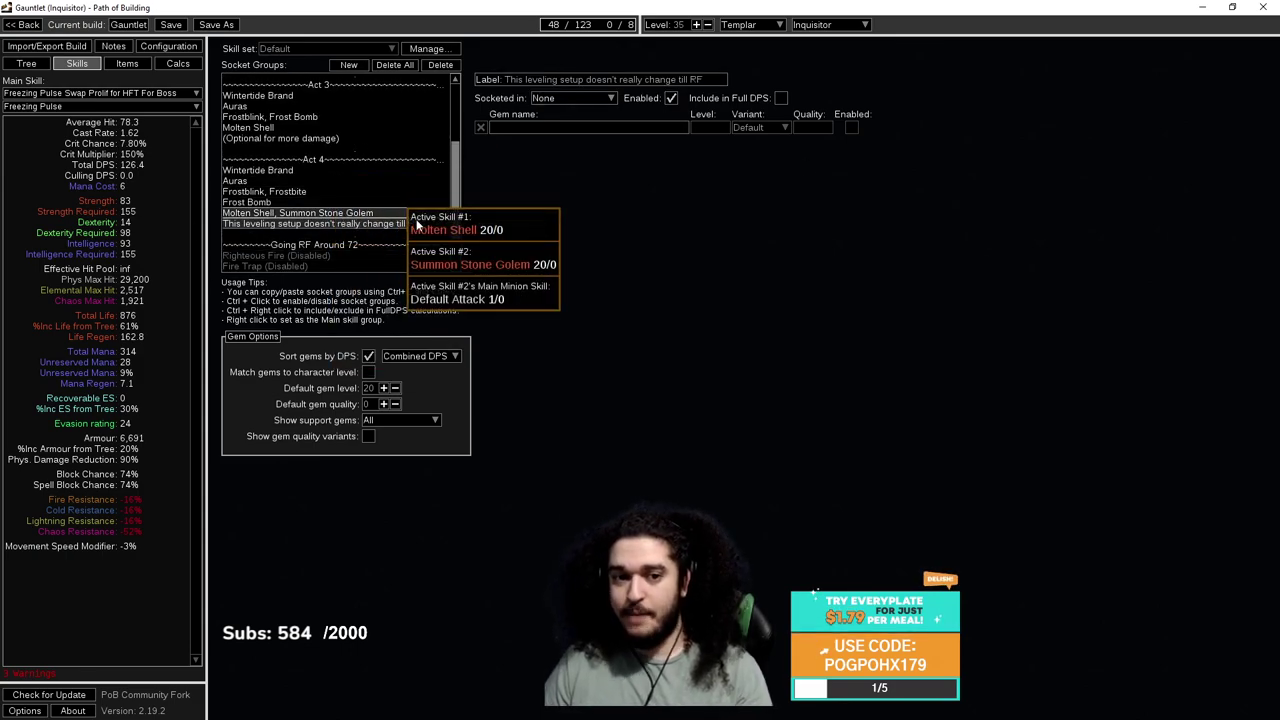
left_click(231, 137)
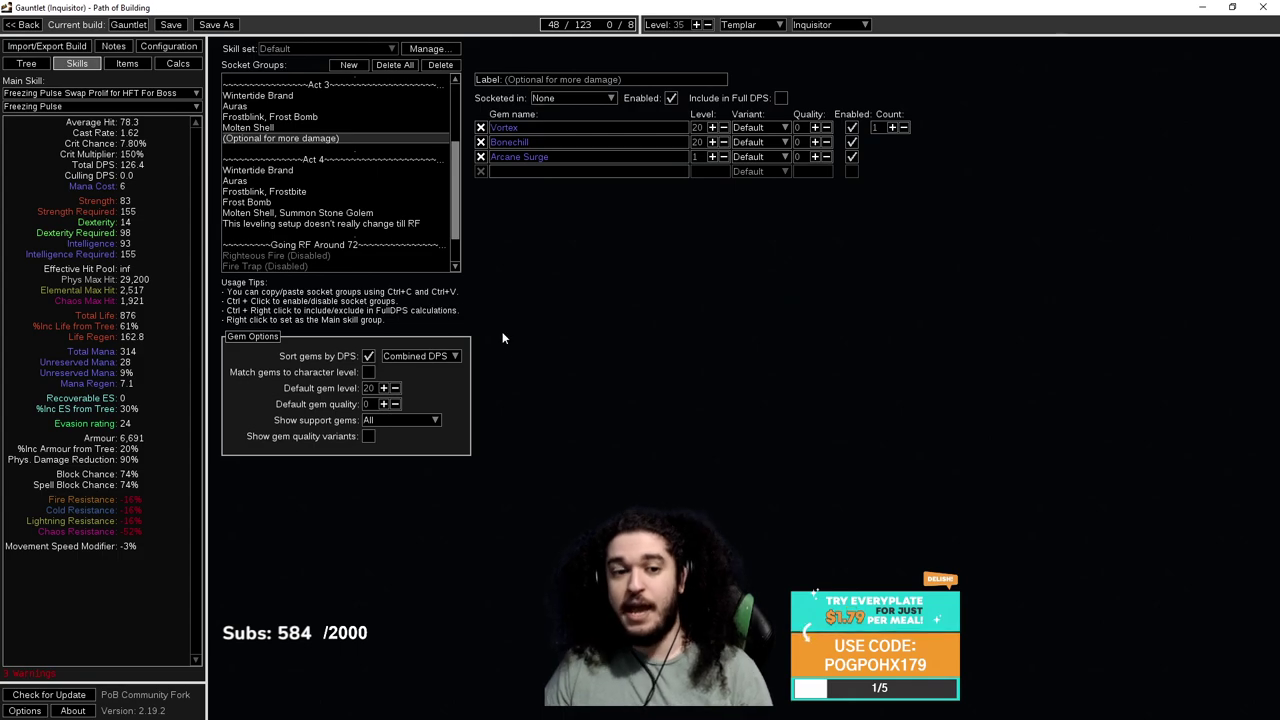
Bring up the Act 6 - 8 & Normal/Cruel Lab passive tree in place of the Act 4 - 5 tree.
scroll(275, 170, "up", 1)
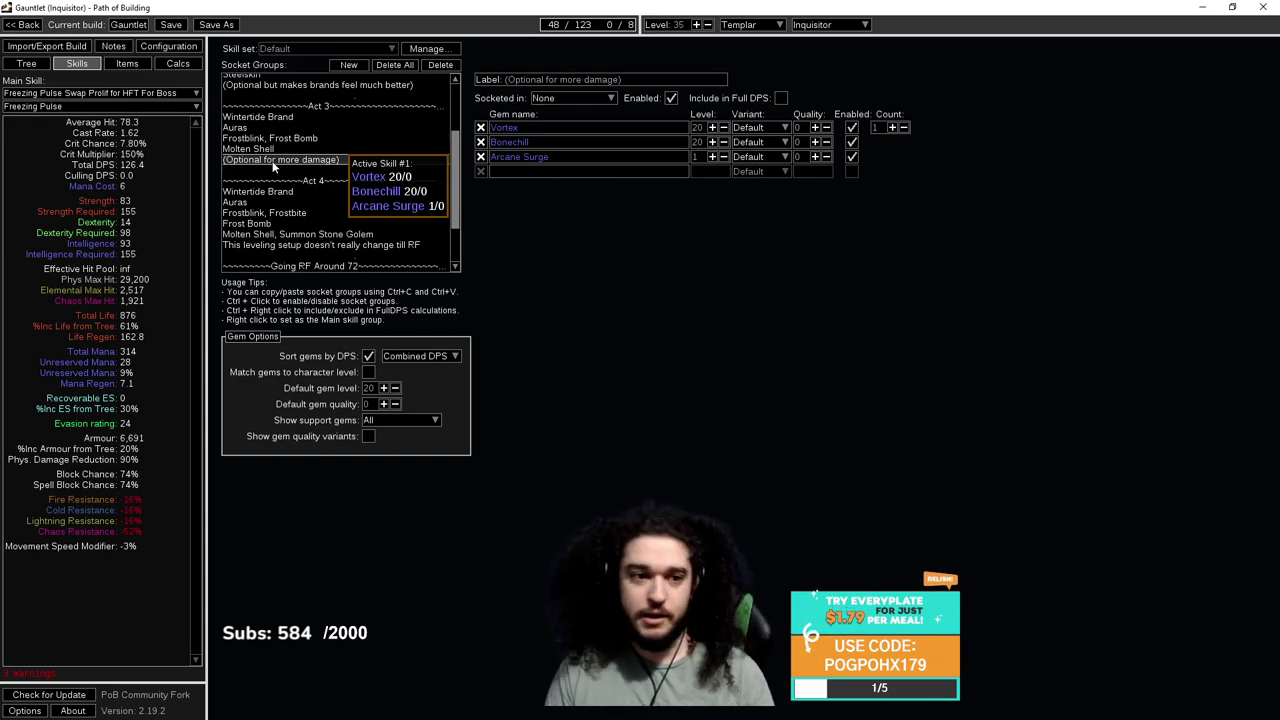
left_click(26, 63)
left_click_drag(838, 345, 762, 350)
left_click(300, 710)
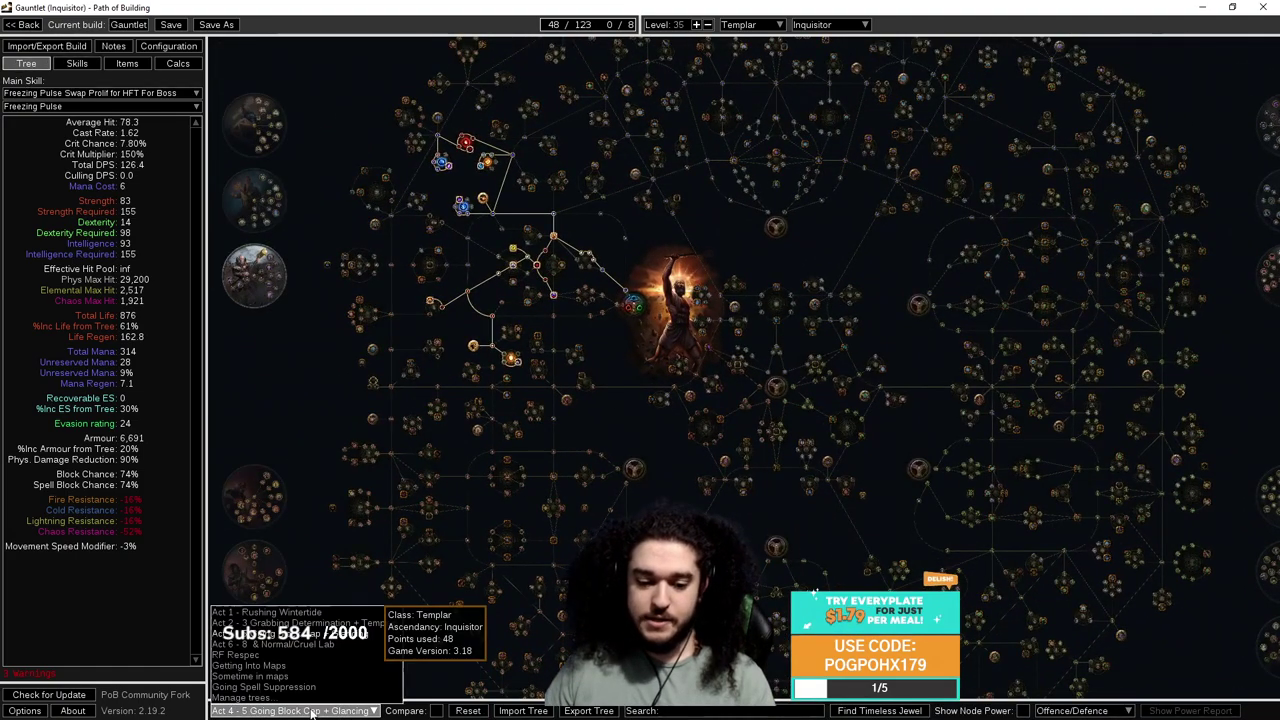
left_click(317, 644)
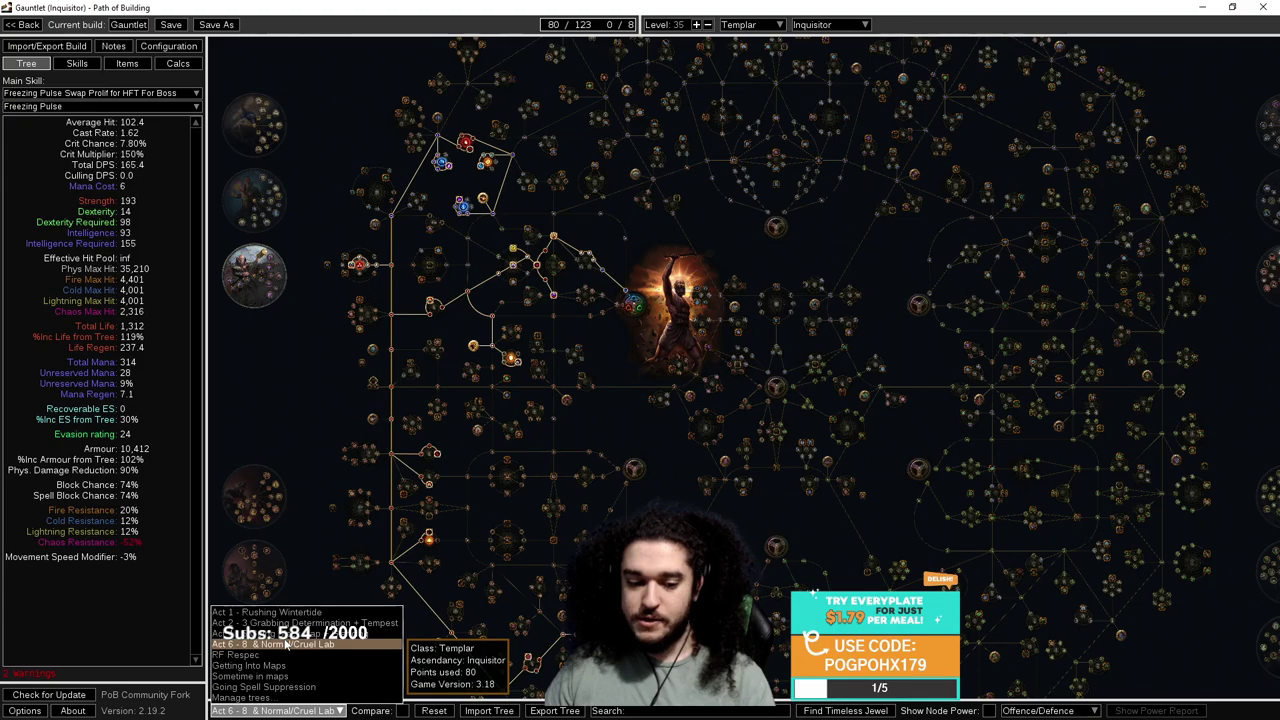
Look over the full layout of the Act 6 - 8 passive tree, from the Templar start down the outer path.
left_click(794, 241)
scroll(794, 241, "down", 2)
left_click_drag(794, 241, 643, 283)
left_click(296, 712)
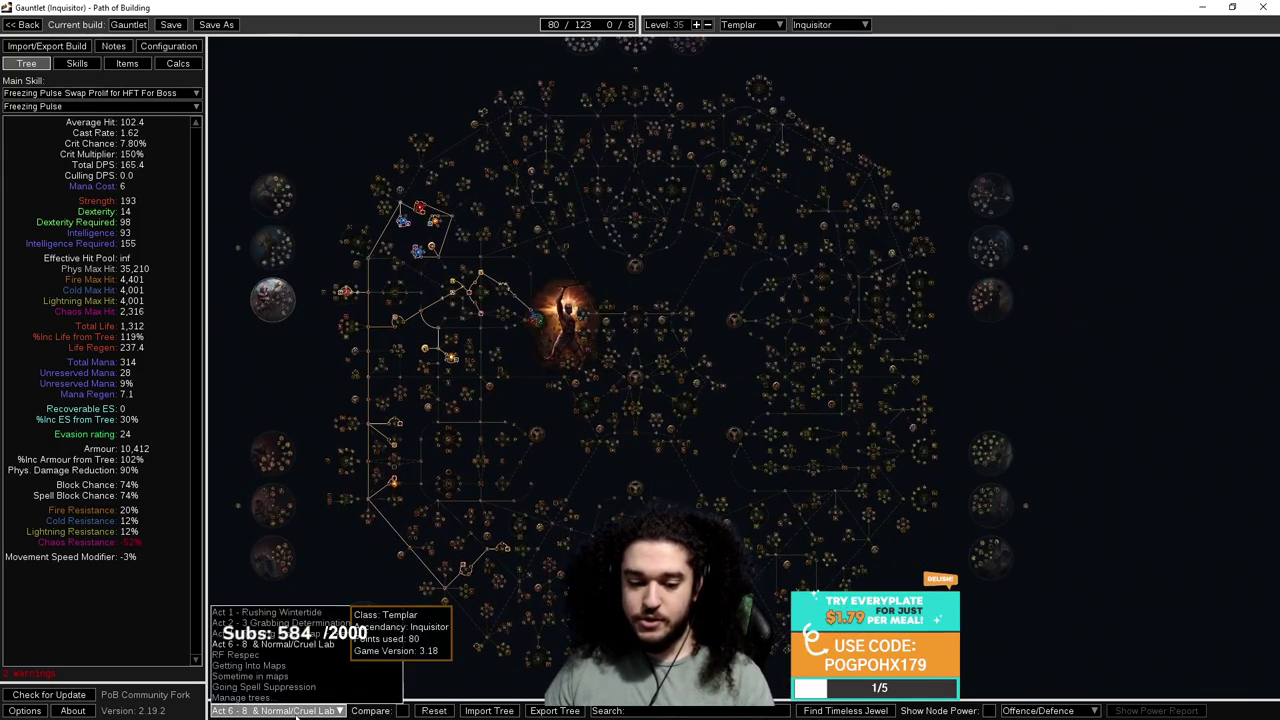
scroll(296, 714, "up", 1)
scroll(296, 716, "down", 1)
scroll(296, 716, "up", 1)
scroll(296, 716, "down", 1)
left_click(378, 220)
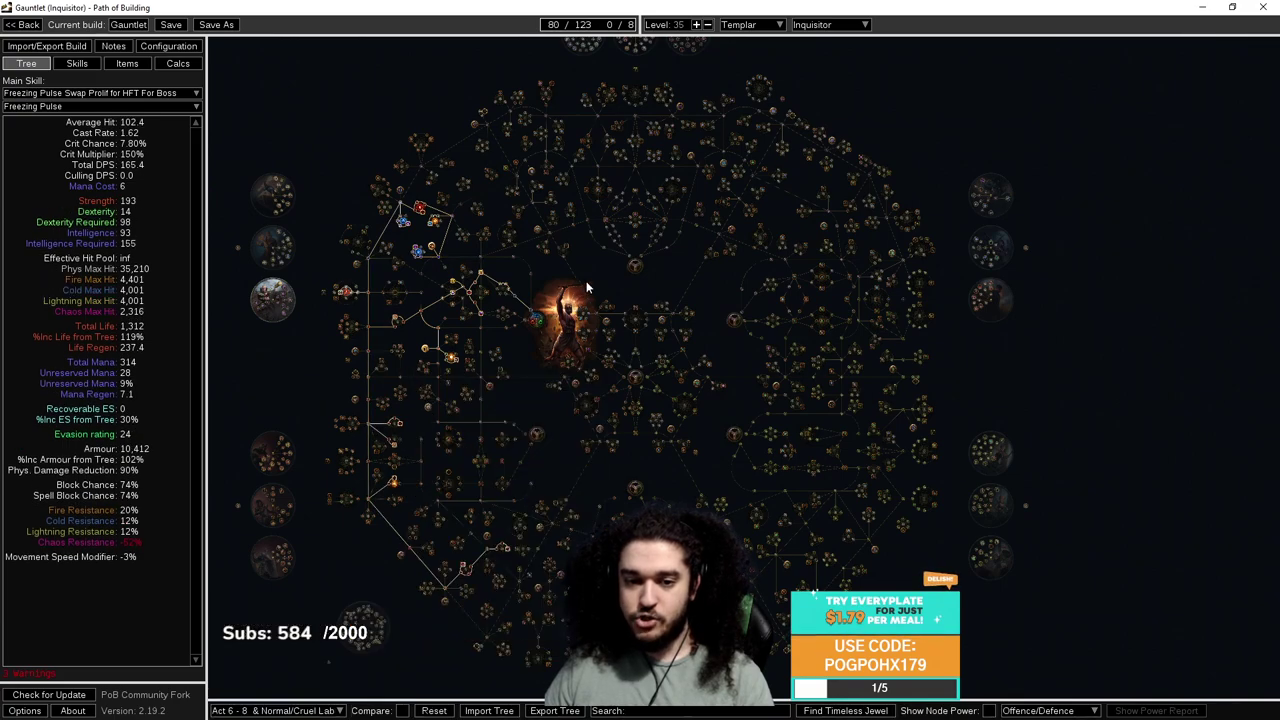
left_click_drag(378, 220, 580, 108)
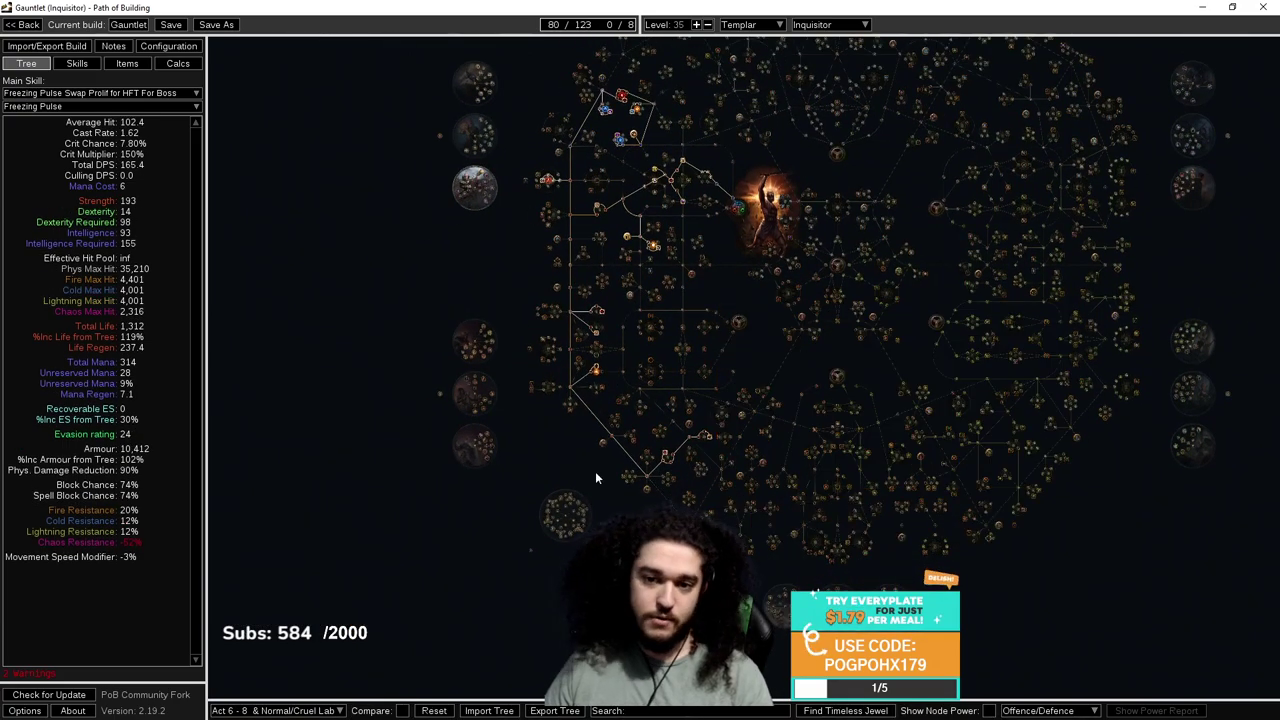
left_click_drag(813, 159, 700, 231)
key("ctrl+z")
Return to the Act 4 - 5 Going Block Cap + Glancing tree and check the aura gems in the Act 4 socket groups.
left_click(292, 711)
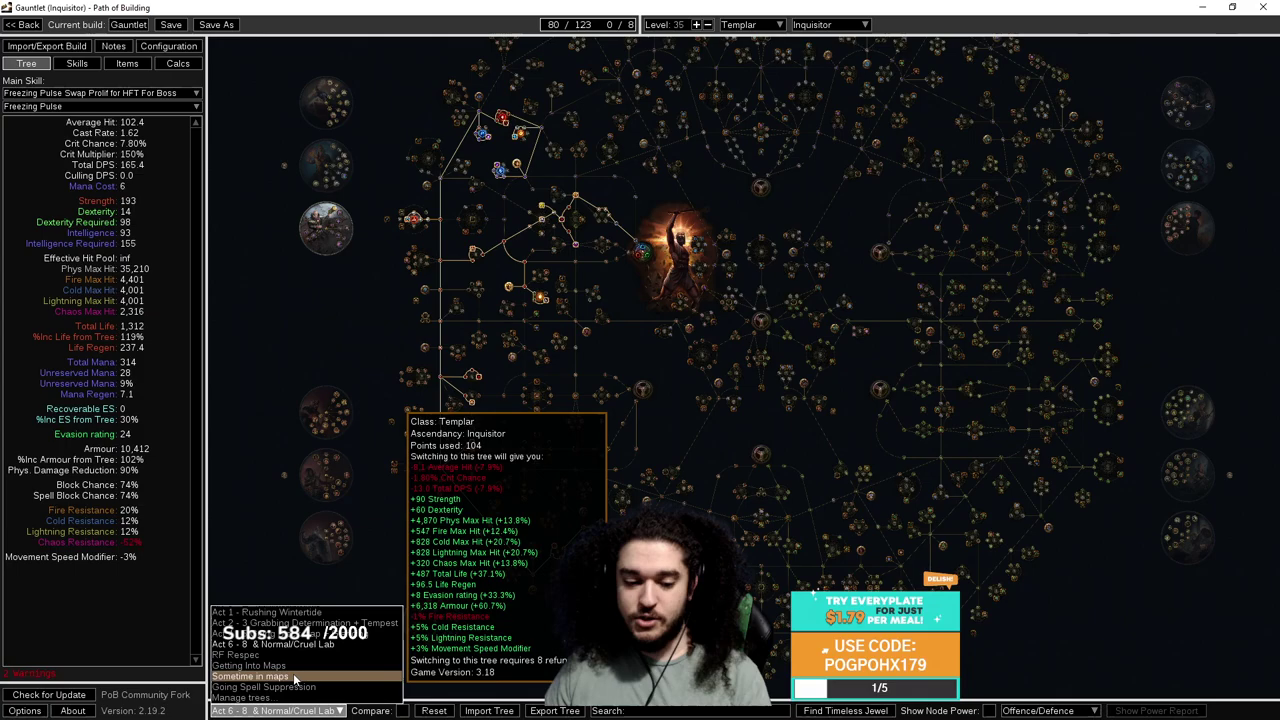
left_click(694, 354)
left_click_drag(624, 240, 622, 316)
scroll(622, 316, "up", 3)
left_click_drag(682, 266, 791, 123)
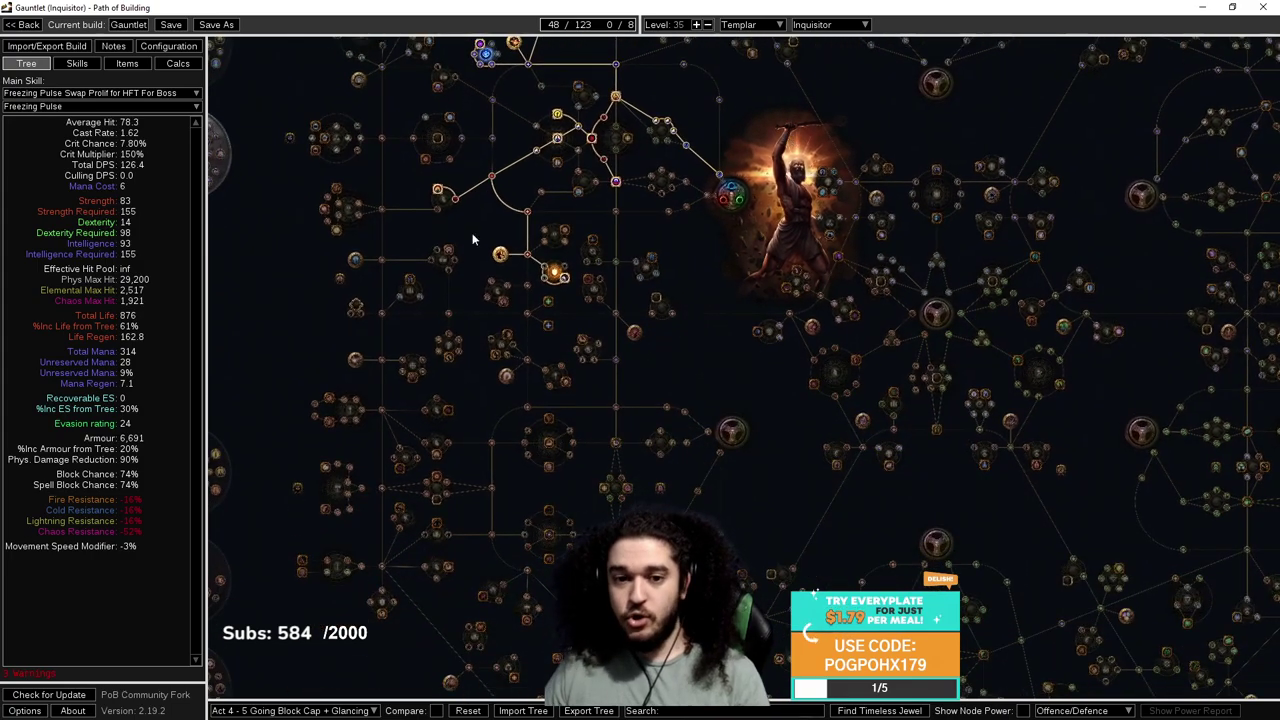
left_click(78, 64)
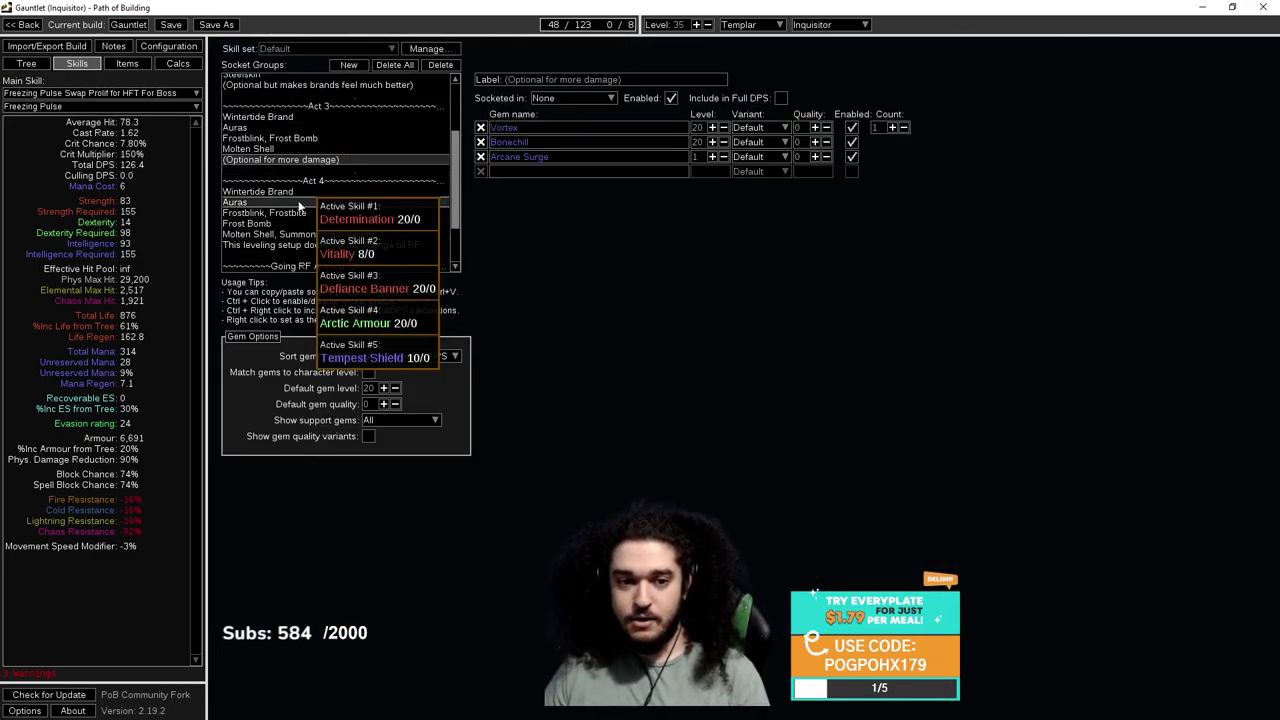
Examine the Act 4 - 5 tree's upper block clusters and read the Safeguard notable's resistance and spell block bonuses.
left_click(27, 64)
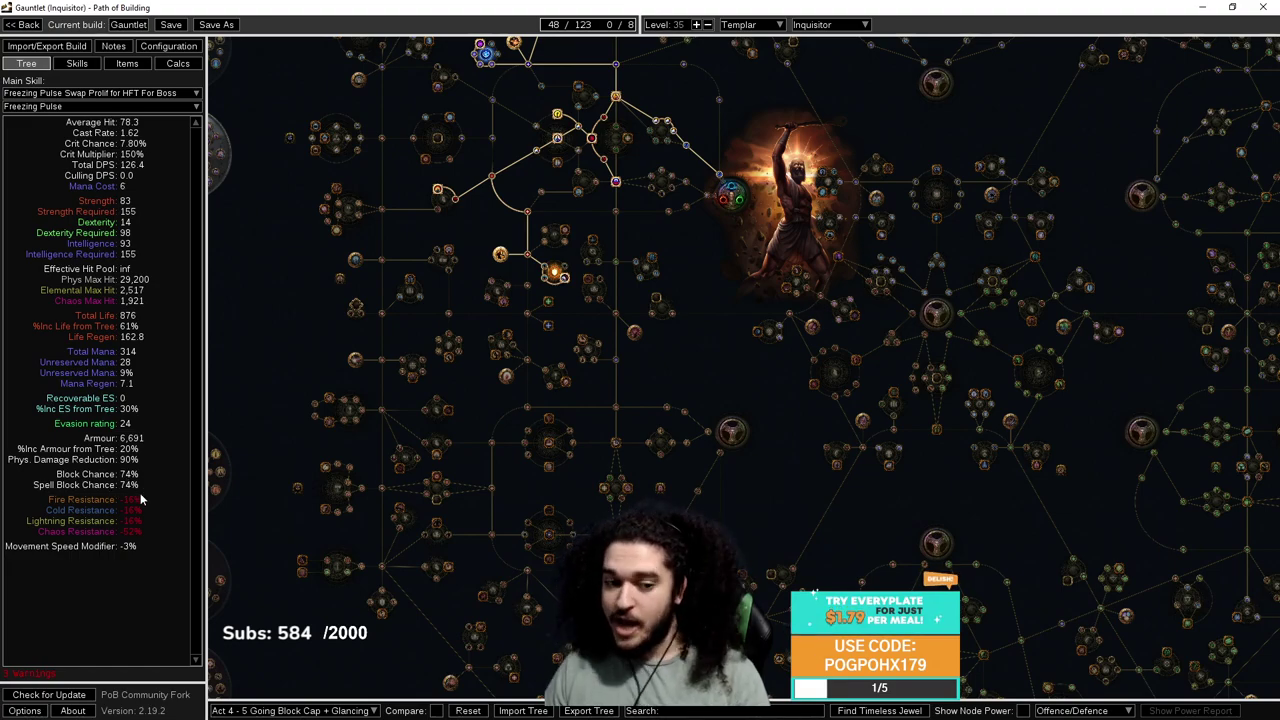
left_click_drag(800, 268, 710, 454)
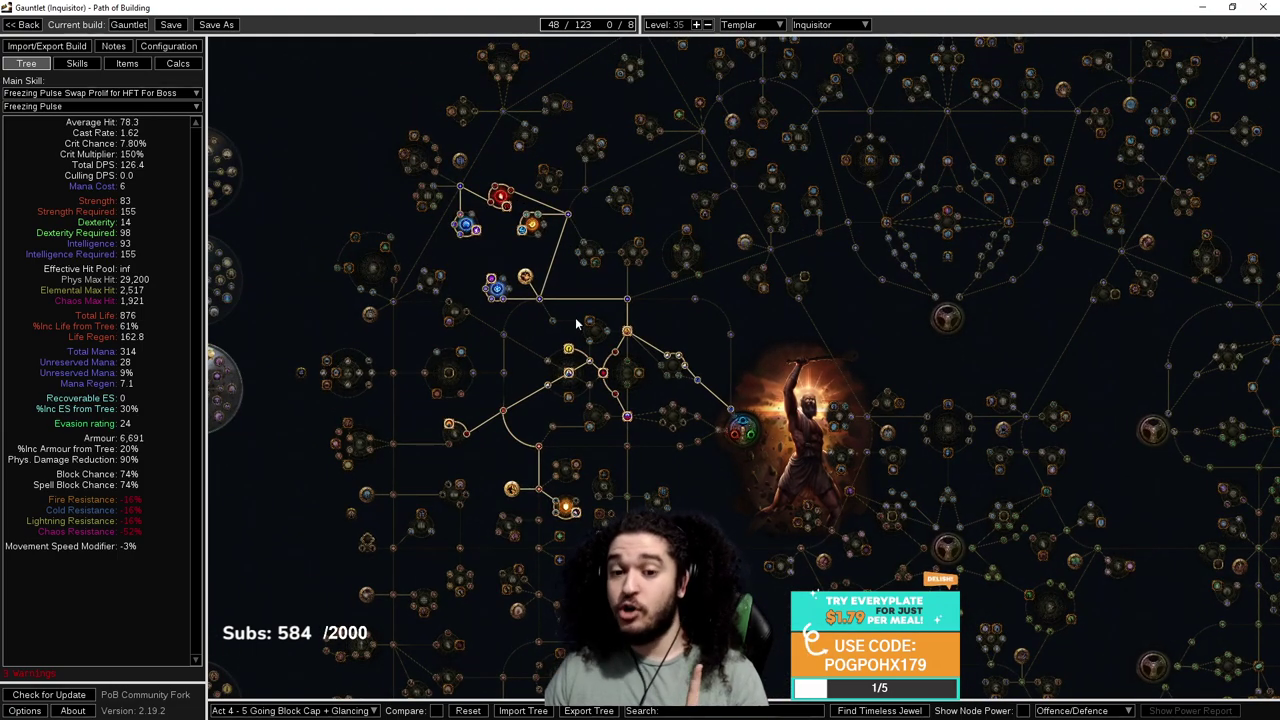
scroll(557, 300, "up", 5)
mouse_move(533, 249)
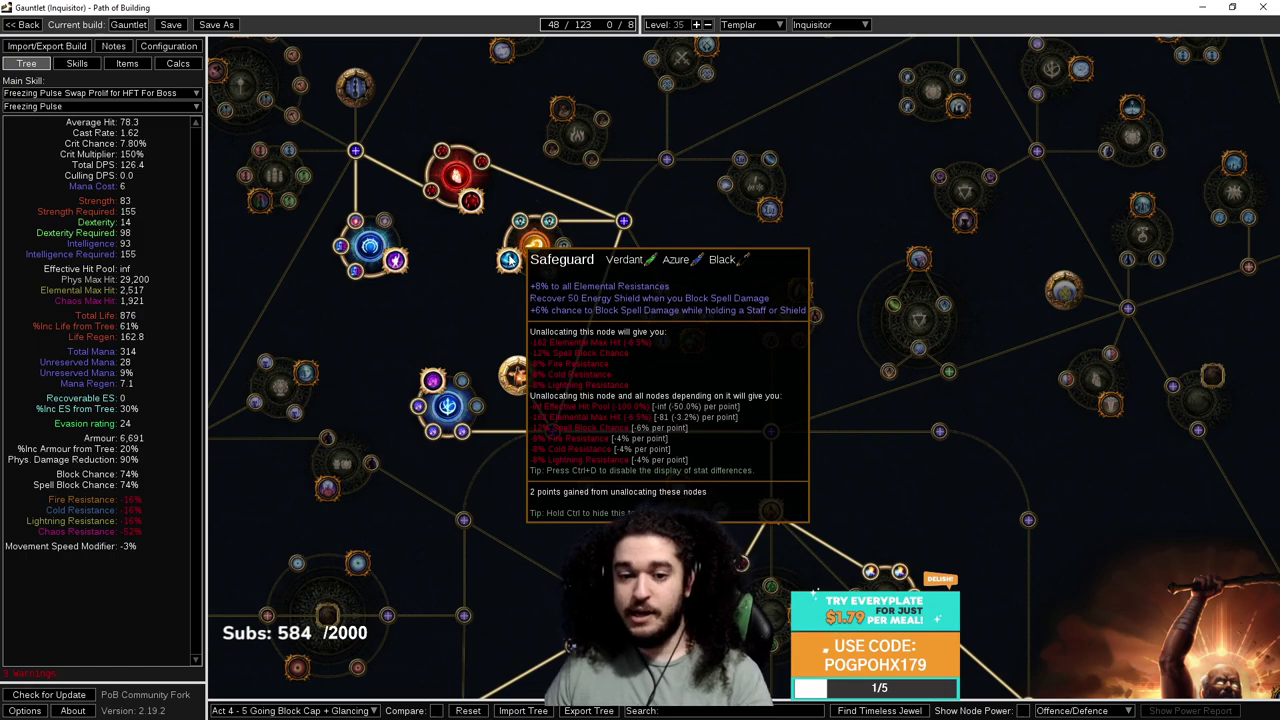
left_click_drag(509, 259, 472, 180)
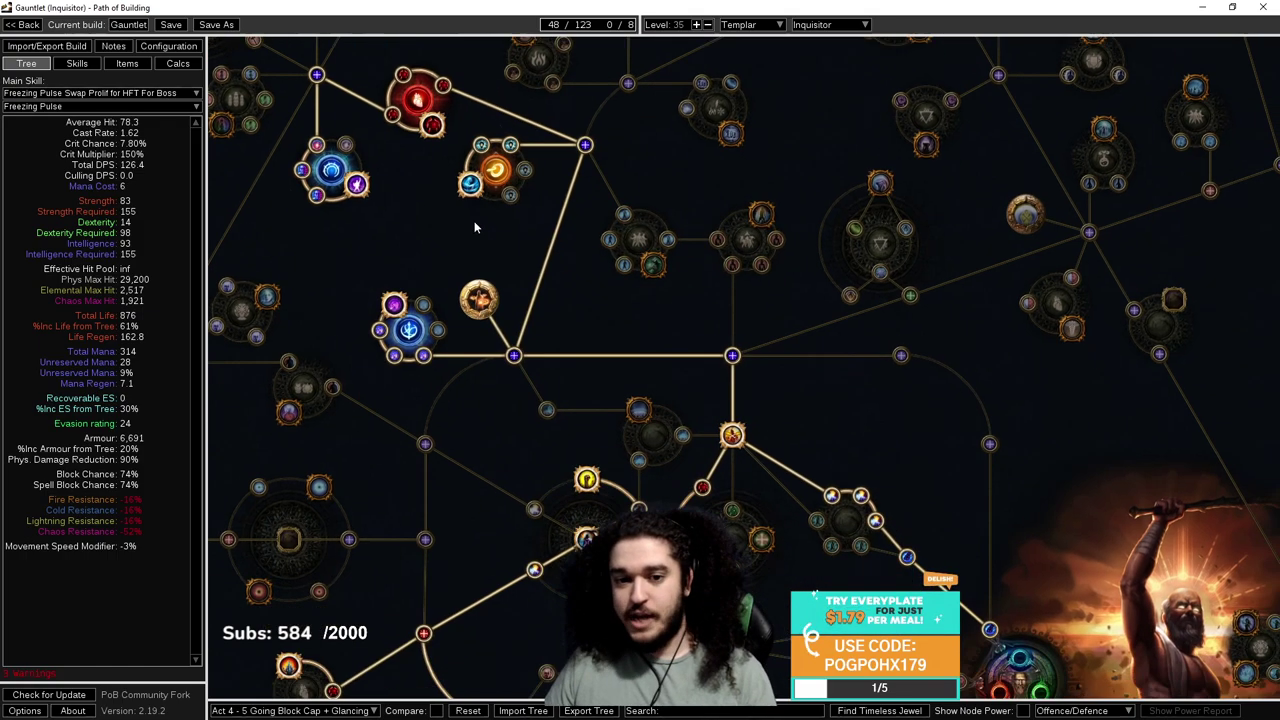
scroll(472, 180, "down", 3)
left_click_drag(806, 302, 806, 254)
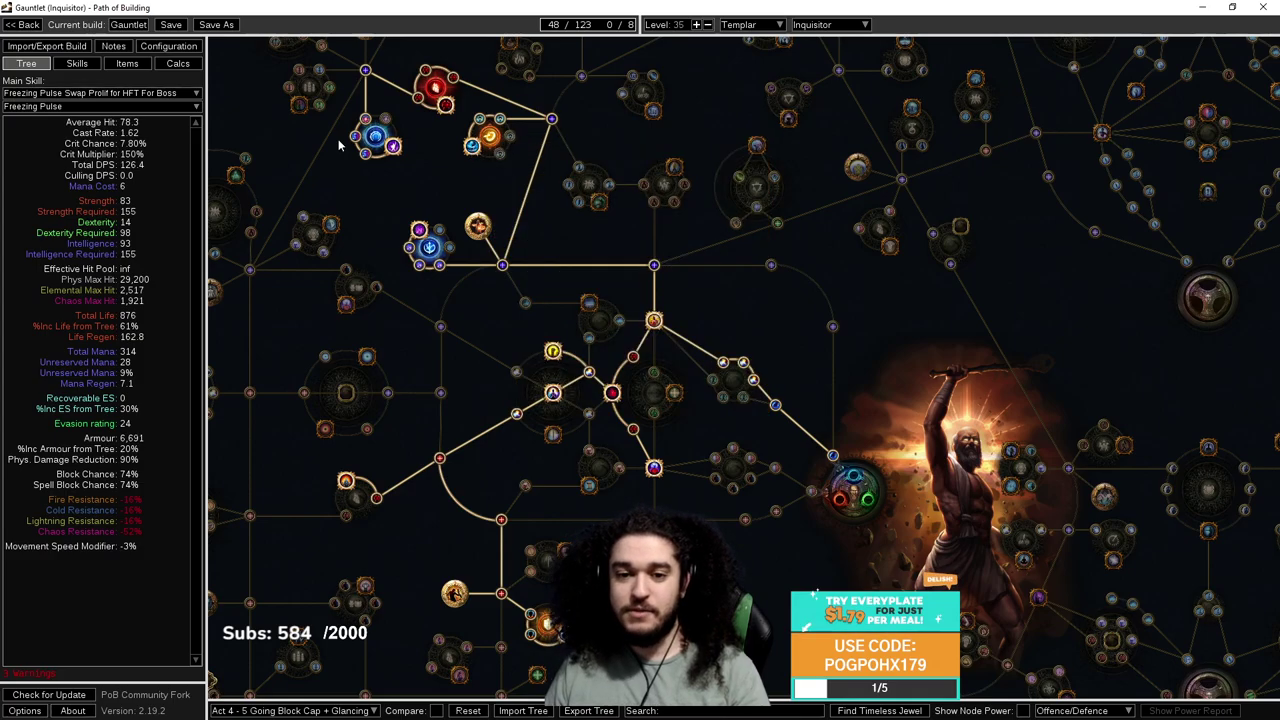
Read the elemental resistance bonuses of Holy Dominion, the shield resistance nodes, Sanctuary and Safeguard on the Act 4 - 5 tree.
left_click_drag(618, 271, 631, 297)
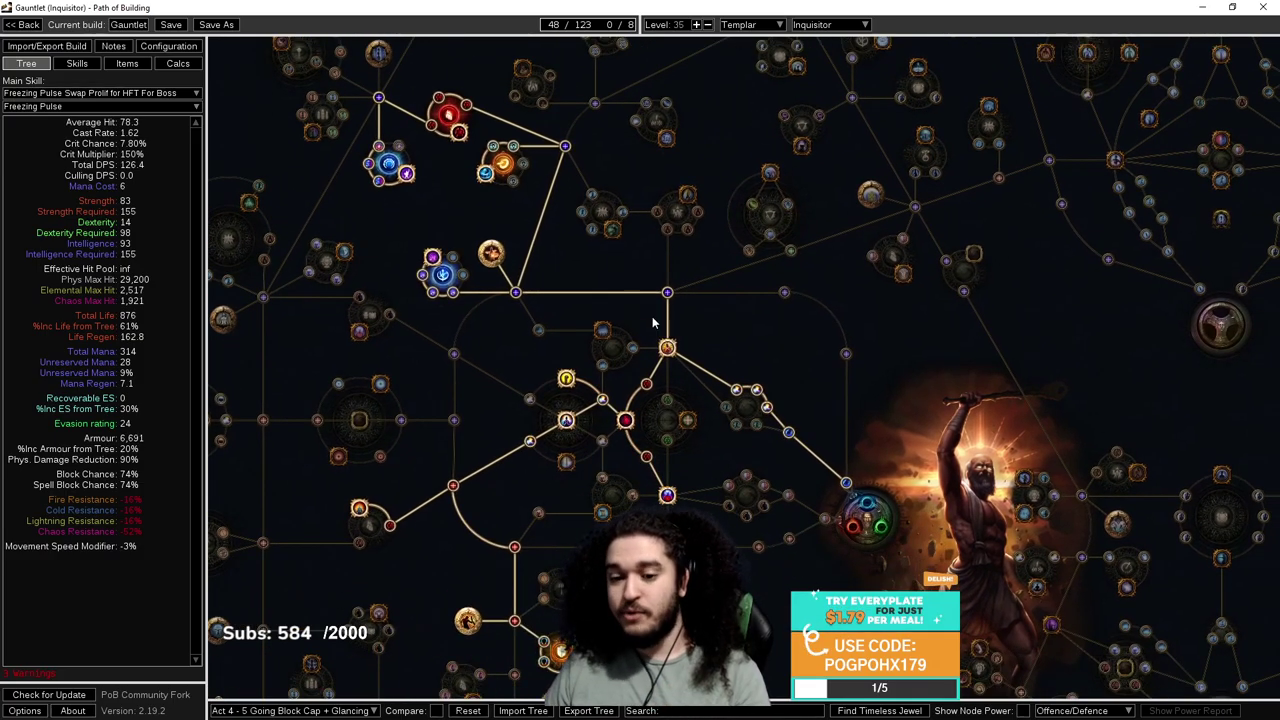
left_click_drag(856, 381, 876, 96)
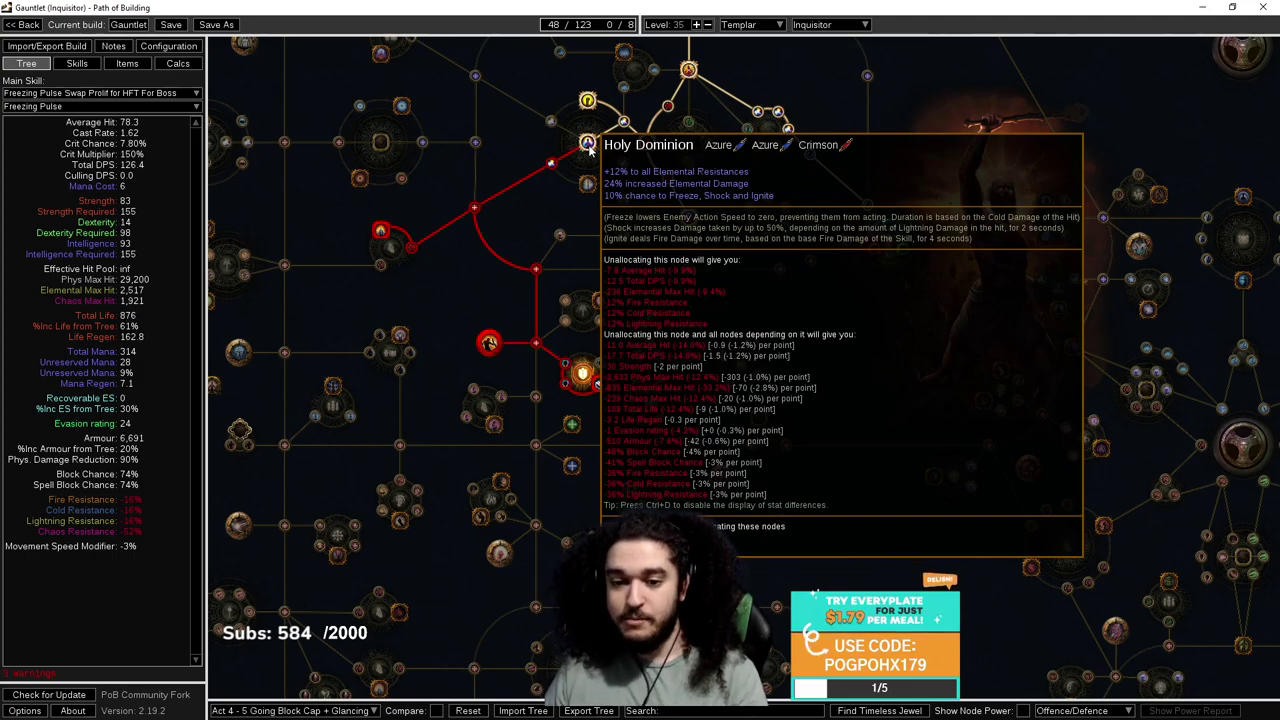
scroll(586, 371, "up", 5)
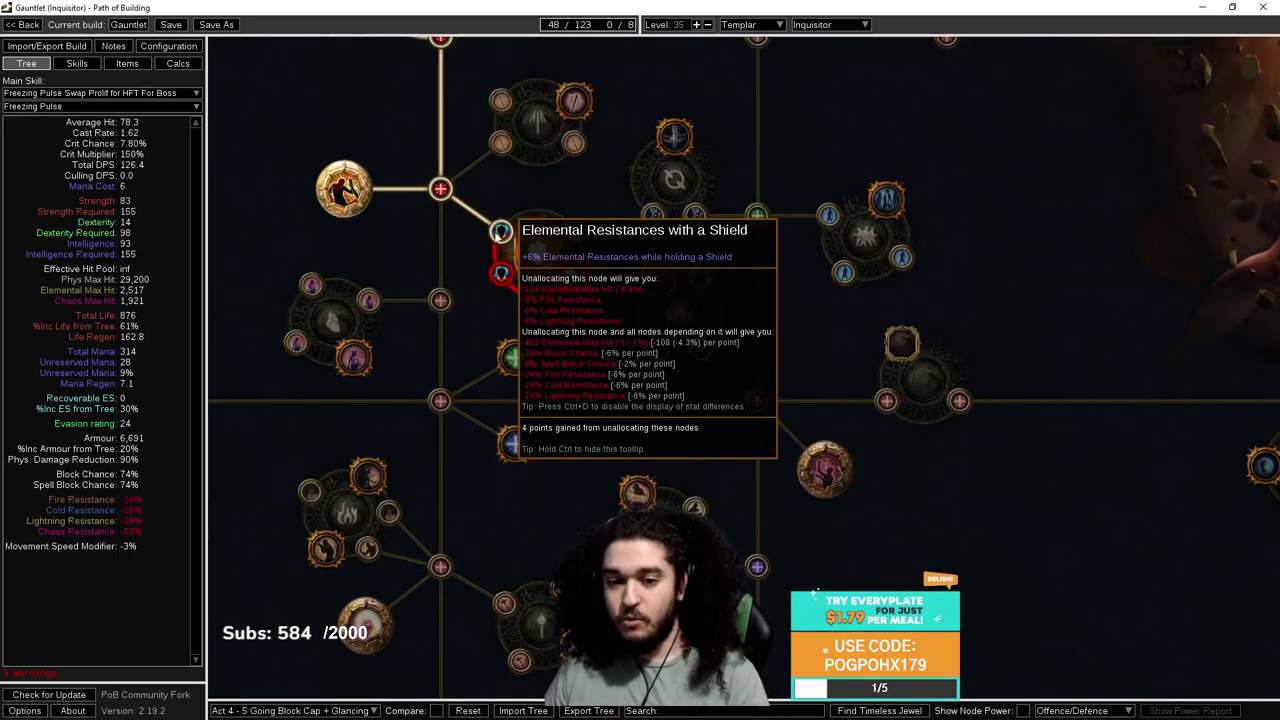
scroll(572, 288, "down", 4)
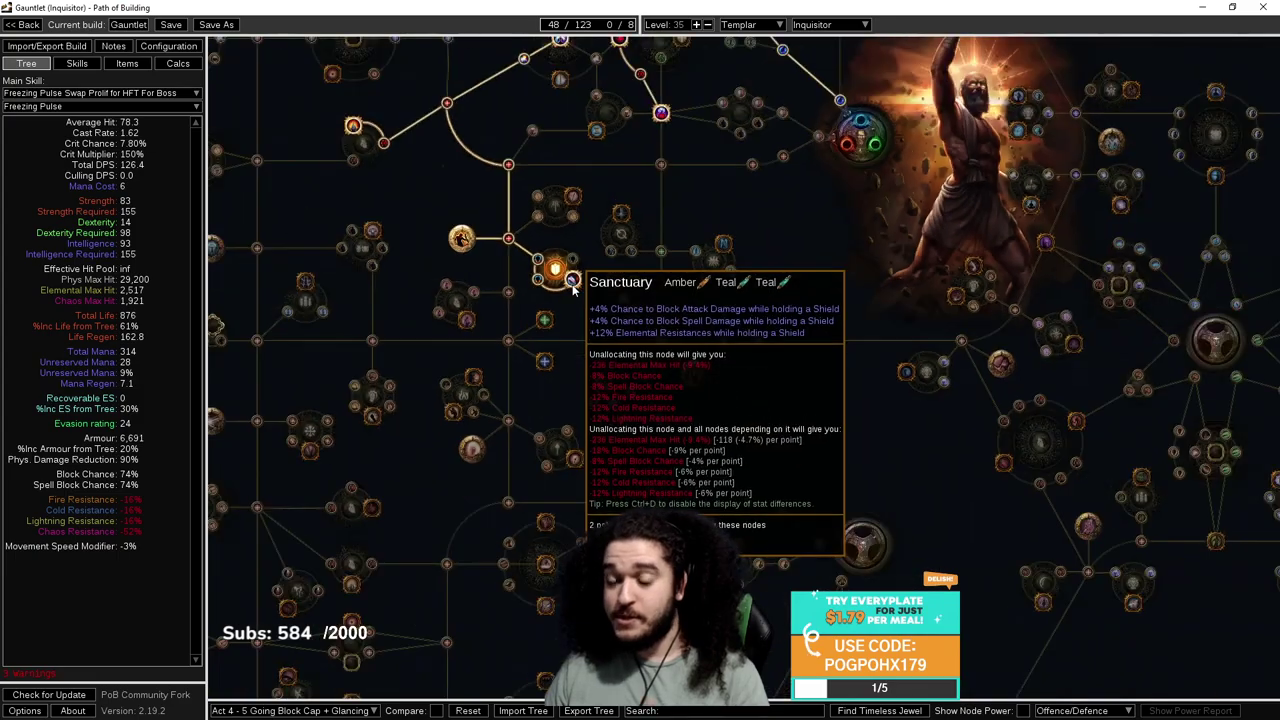
scroll(573, 288, "down", 2)
scroll(578, 262, "up", 5)
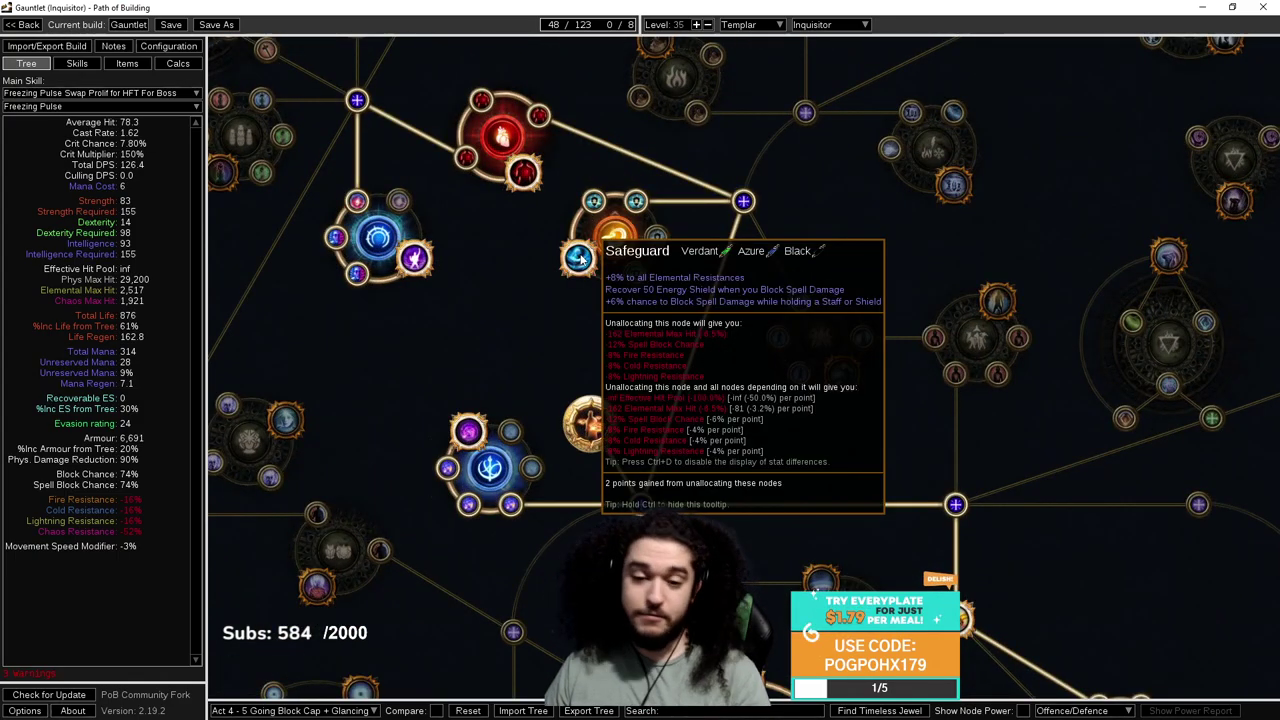
scroll(580, 258, "down", 3)
Switch to the Act 6 - 8 & Normal/Cruel Lab tree and read the allocated Elemental Mastery effect.
left_click(292, 710)
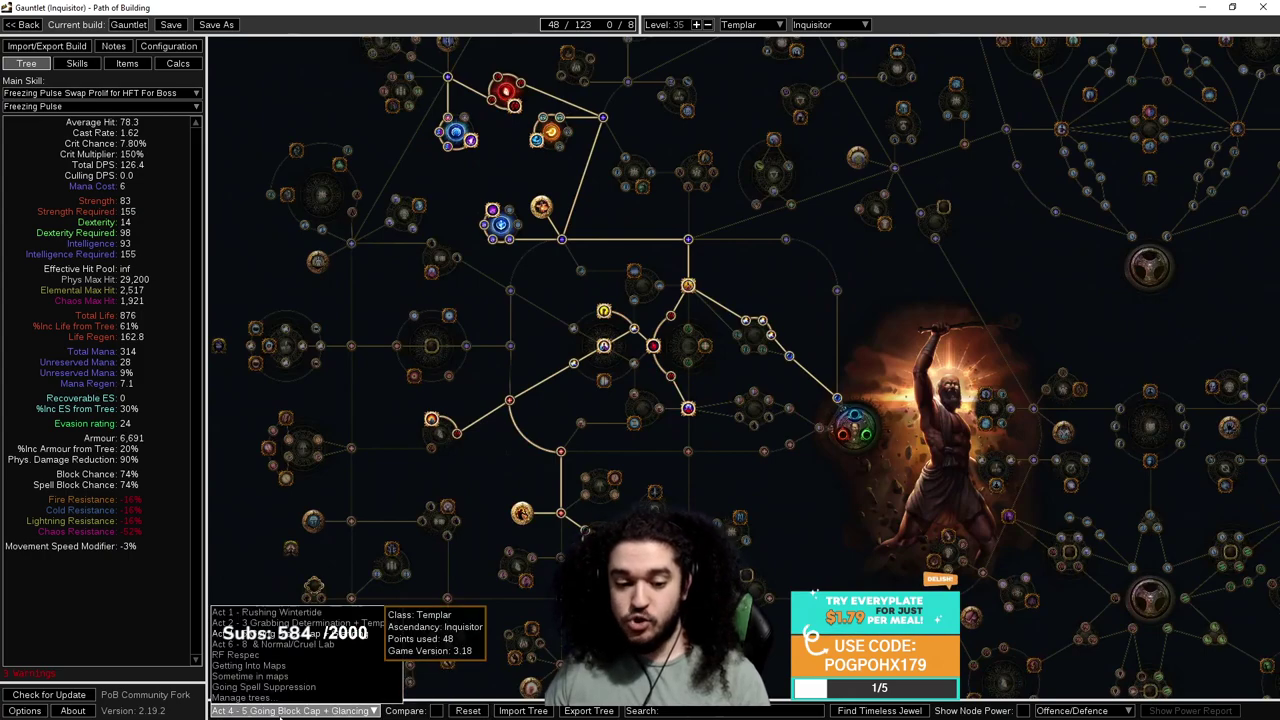
left_click(244, 646)
scroll(790, 250, "up", 5)
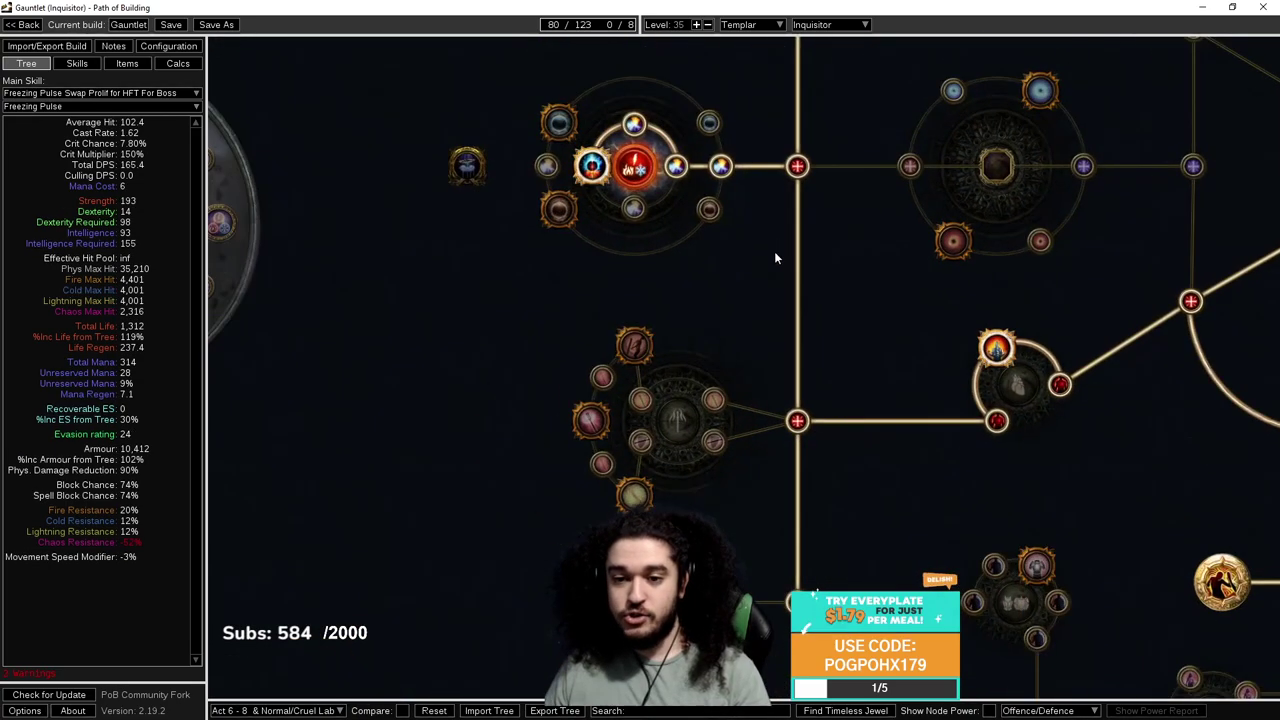
mouse_move(597, 233)
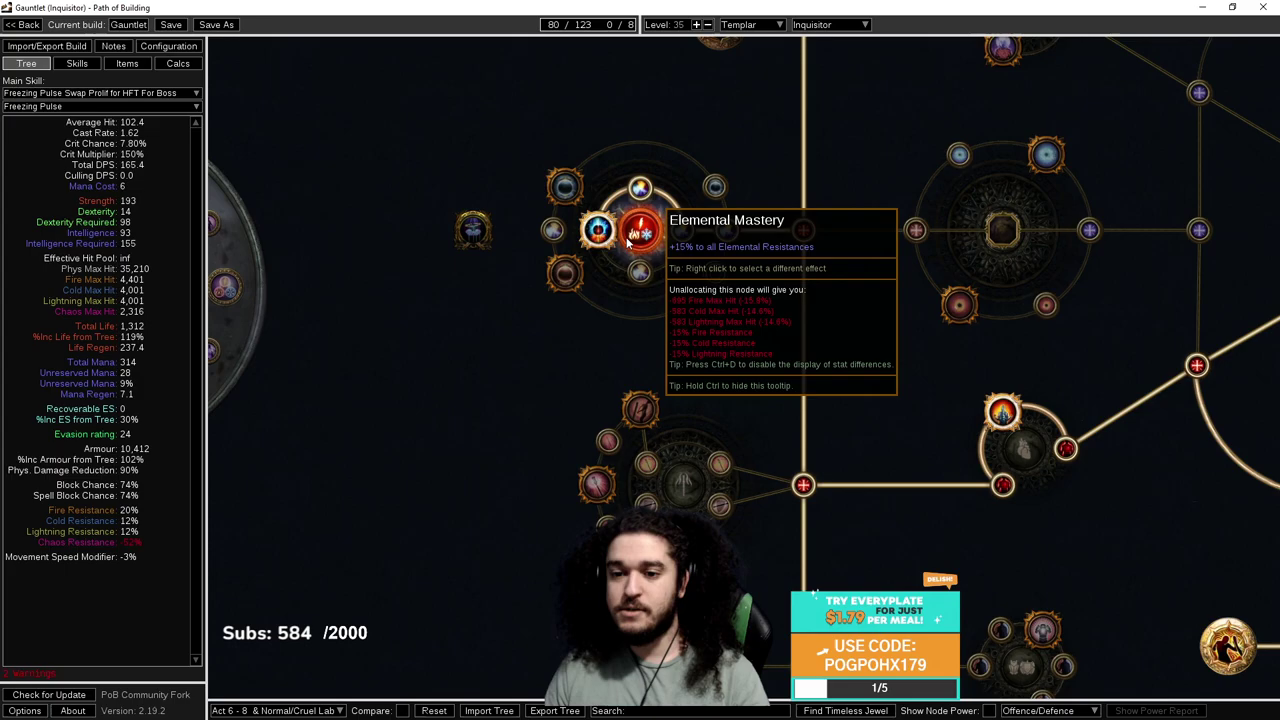
scroll(799, 392, "down", 3)
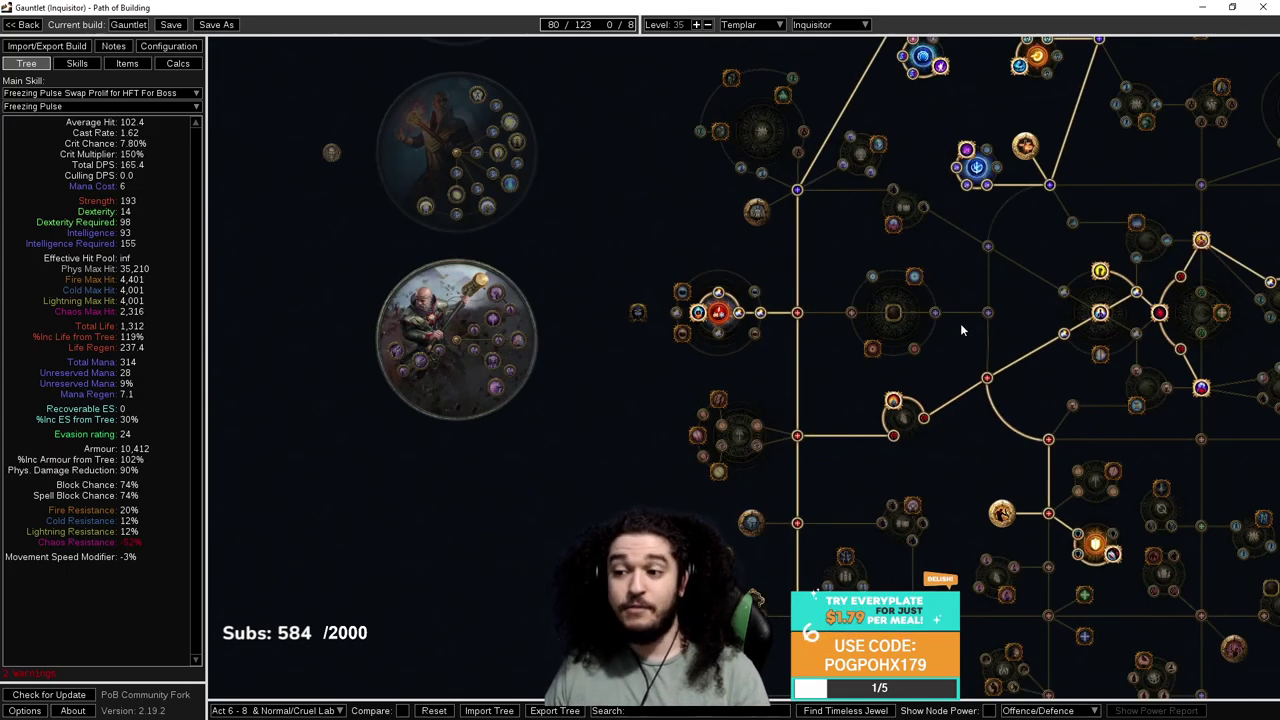
Follow the Act 6 - 8 path down to its far end and read the Soul of Steel notable's armour and maximum resistance bonuses.
left_click_drag(960, 323, 624, 329)
scroll(809, 305, "down", 3)
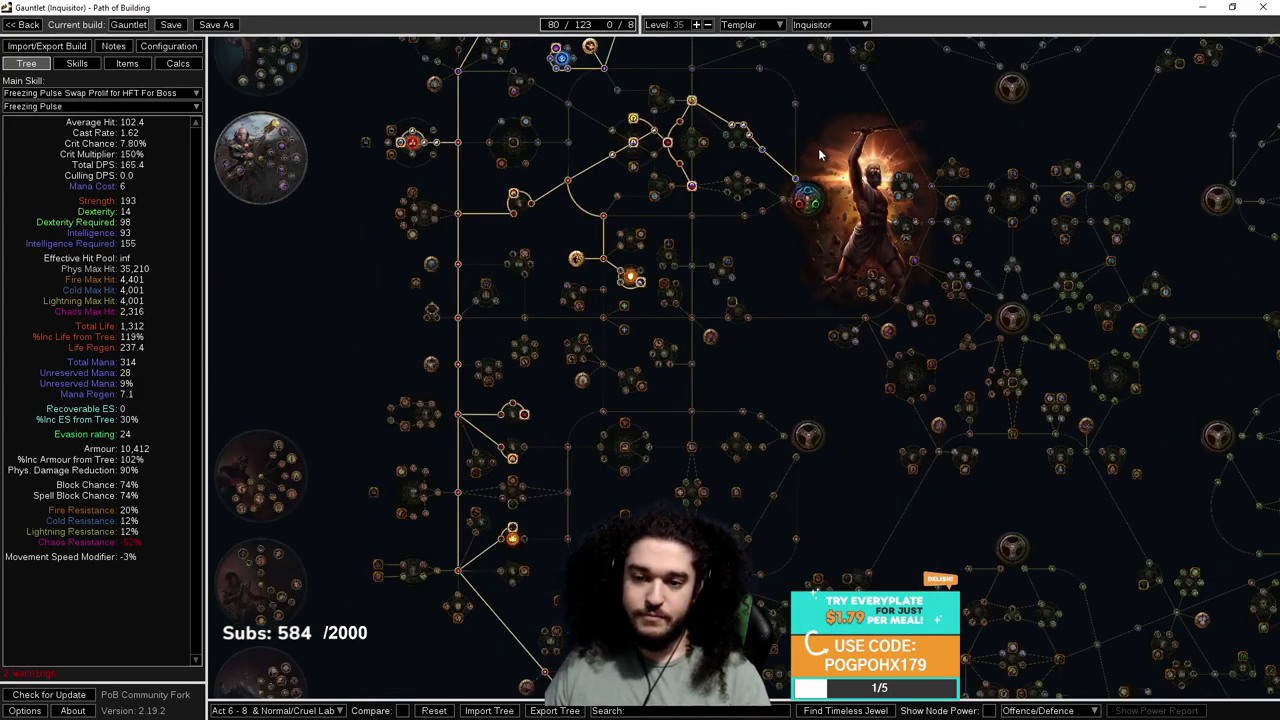
scroll(818, 154, "down", 3)
left_click_drag(867, 119, 583, 132)
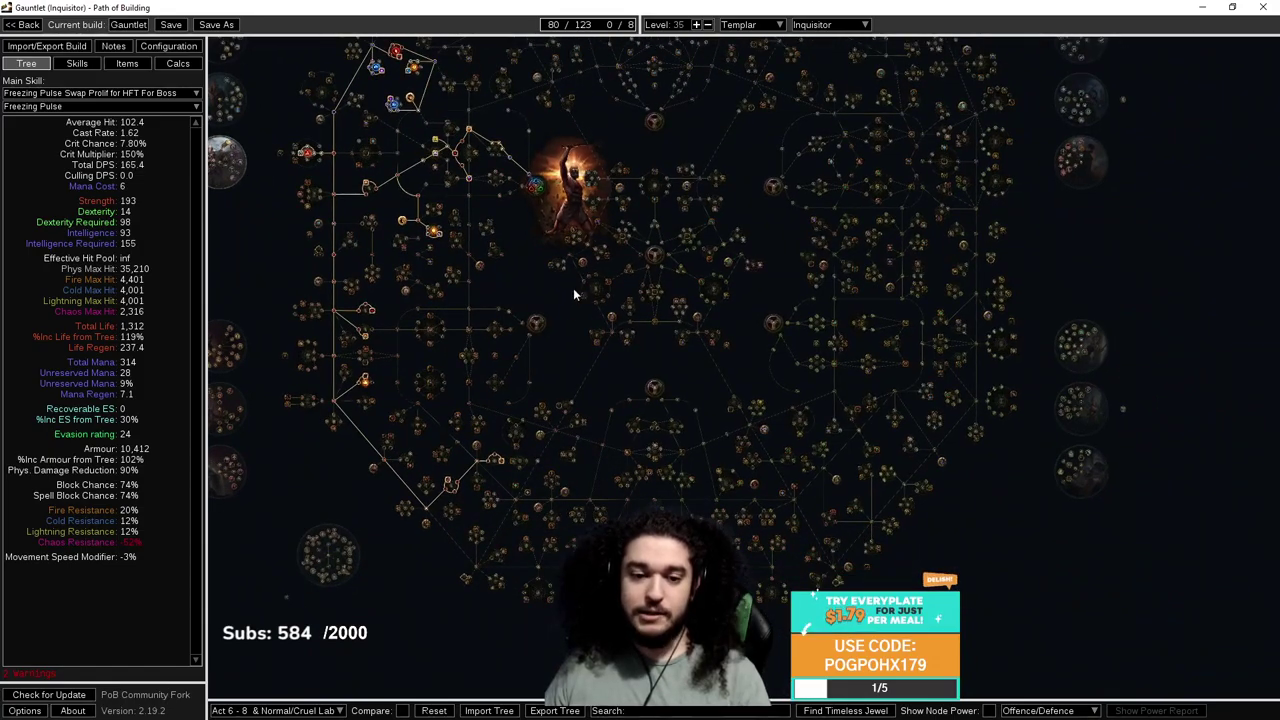
scroll(433, 198, "up", 5)
left_click_drag(389, 406, 348, 70)
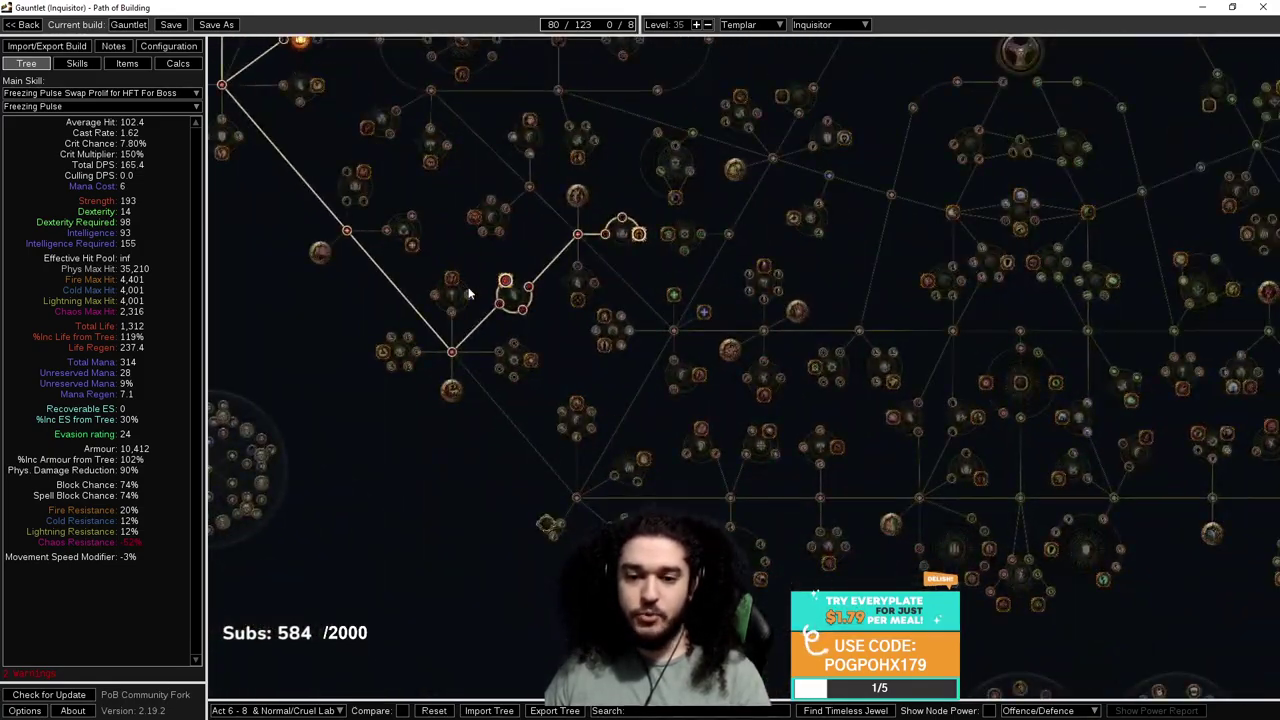
scroll(468, 292, "up", 3)
left_click_drag(737, 196, 719, 186)
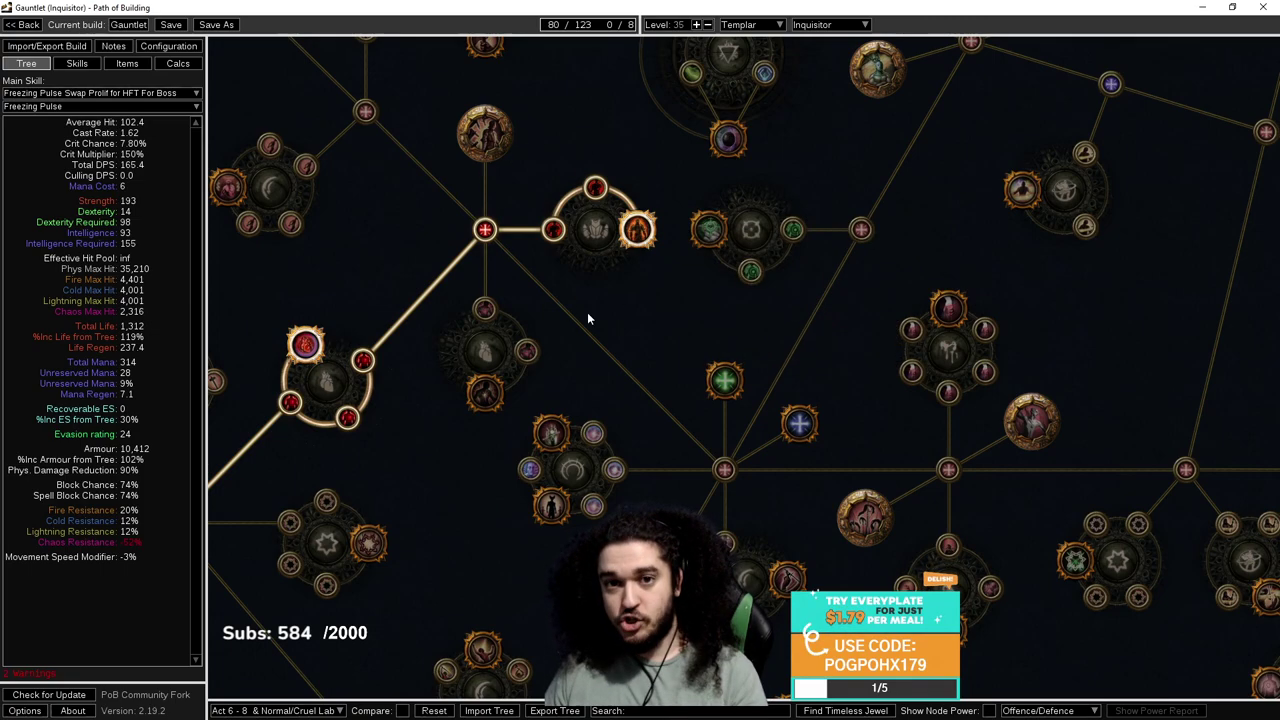
left_click_drag(634, 131, 652, 180)
mouse_move(660, 294)
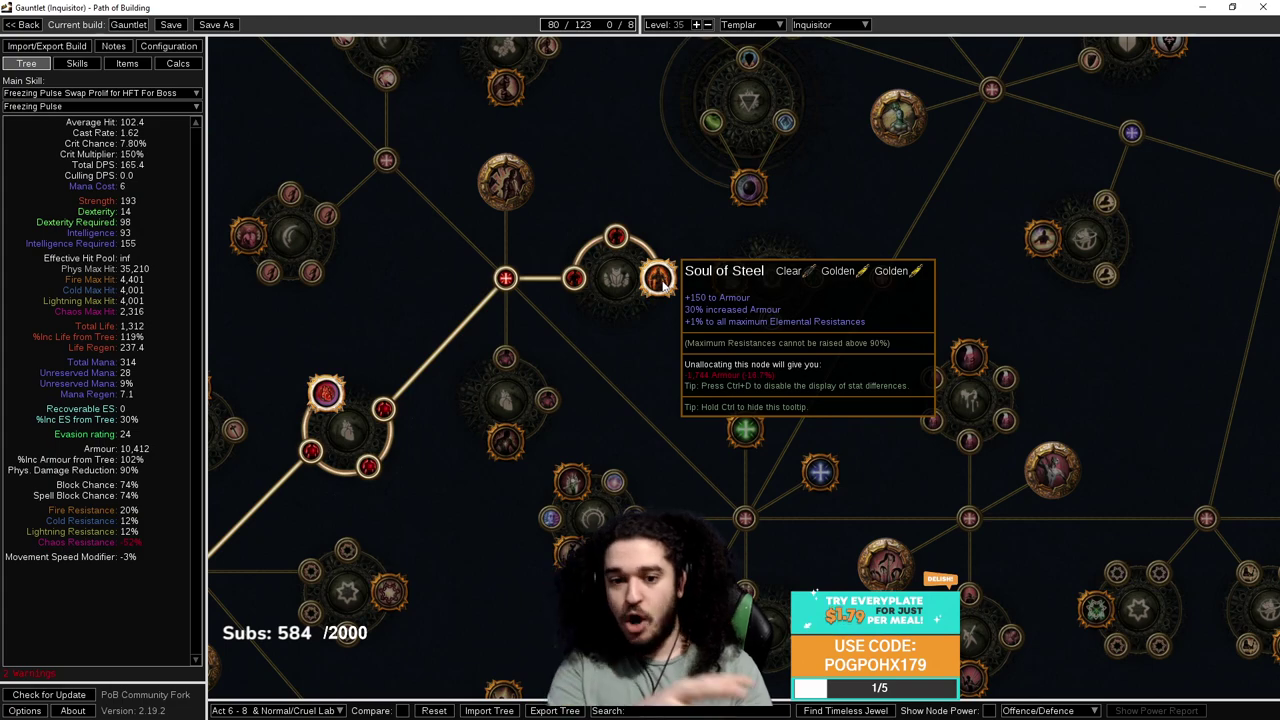
Review the remaining allocated clusters along the Act 6 - 8 path and check the resulting block chances in the stats.
scroll(662, 284, "down", 4)
left_click_drag(640, 246, 540, 326)
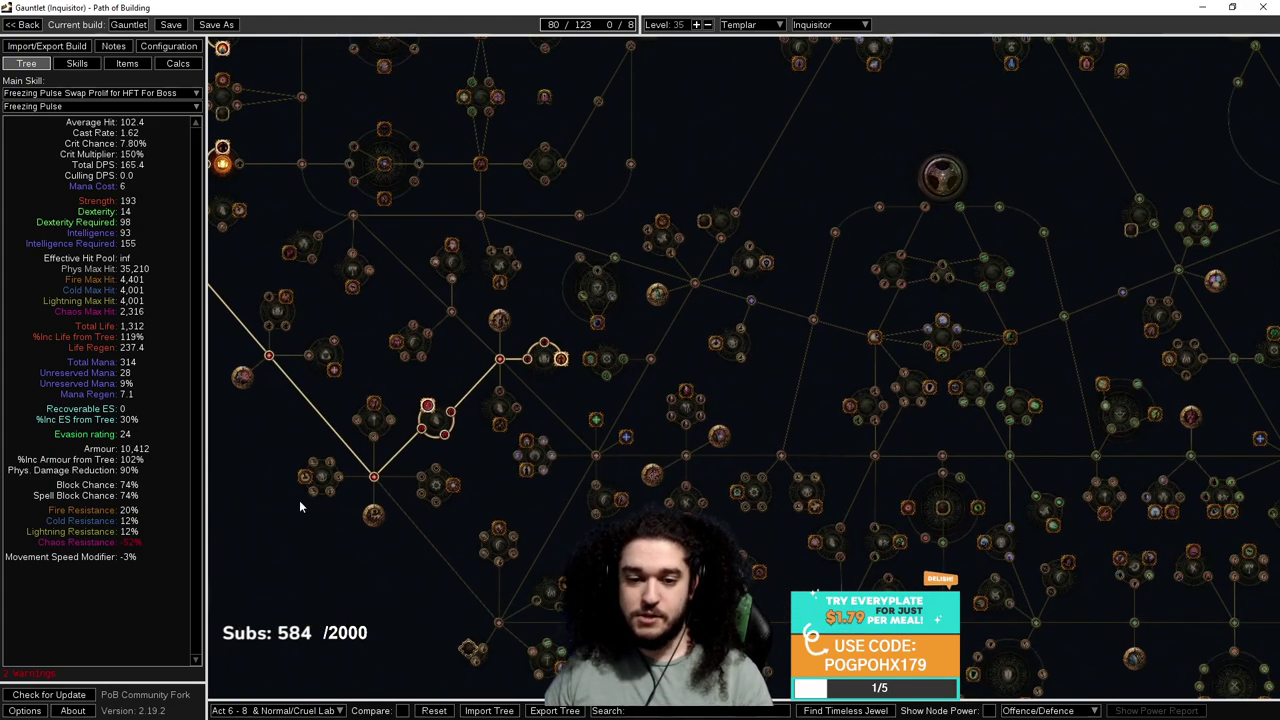
left_click_drag(706, 367, 761, 357)
scroll(783, 141, "down", 1)
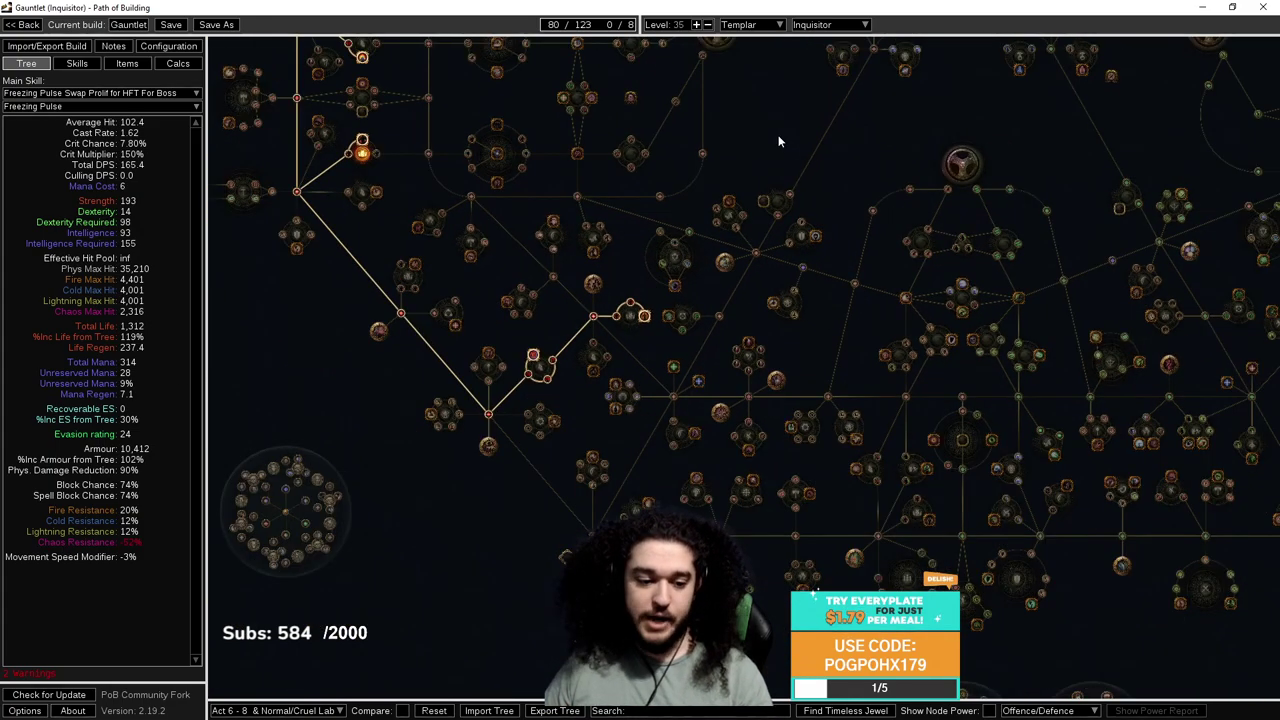
left_click_drag(780, 138, 732, 244)
scroll(728, 260, "down", 2)
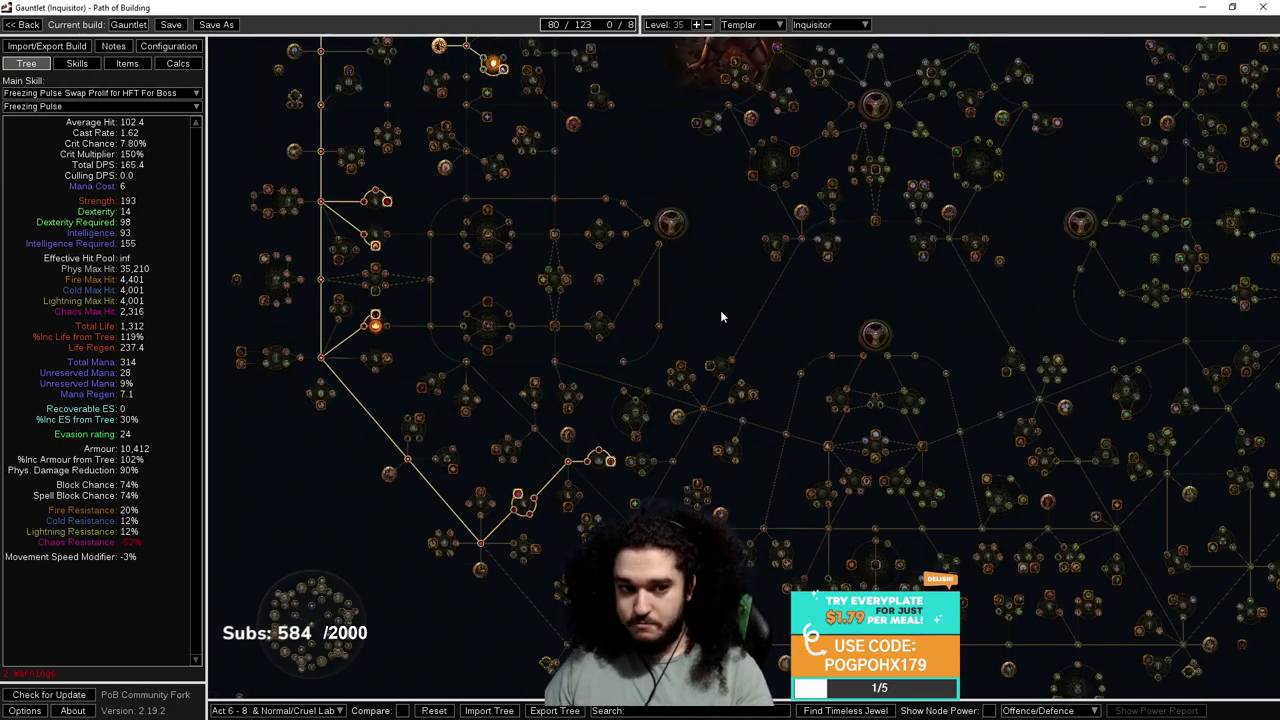
scroll(690, 370, "up", 2)
left_click_drag(619, 222, 639, 282)
scroll(624, 224, "down", 2)
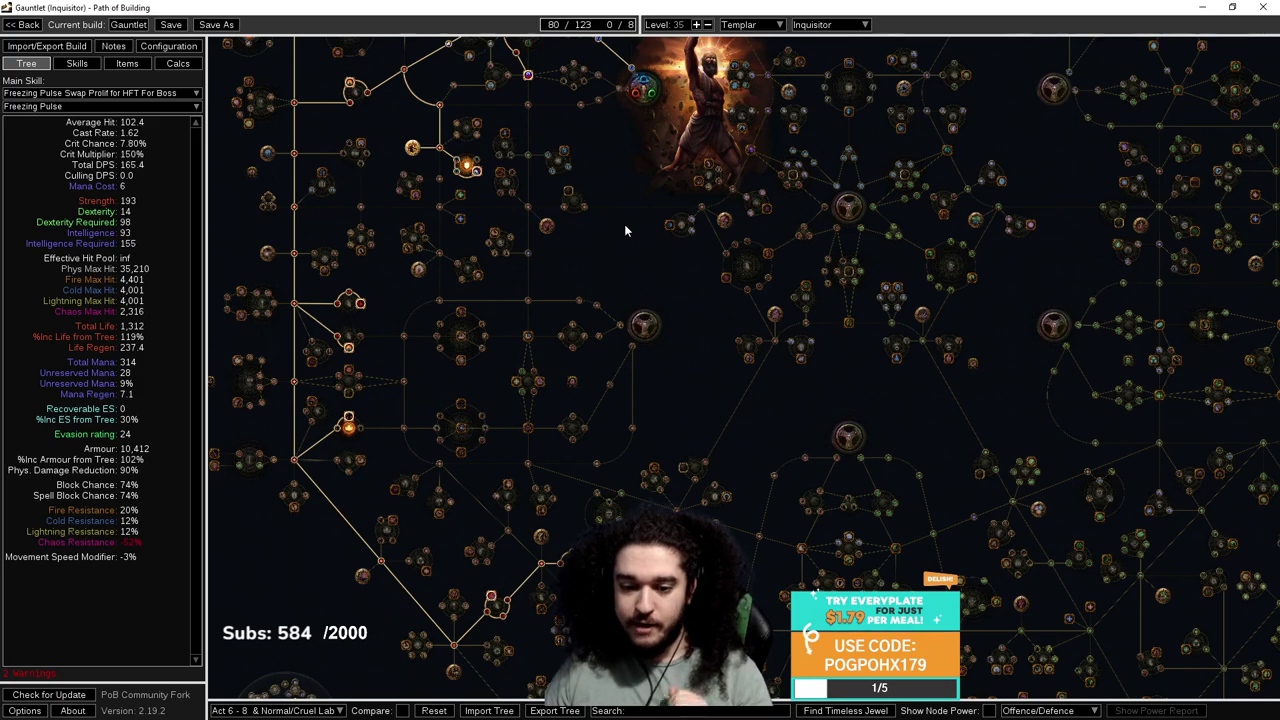
scroll(670, 411, "up", 2)
scroll(670, 418, "down", 2)
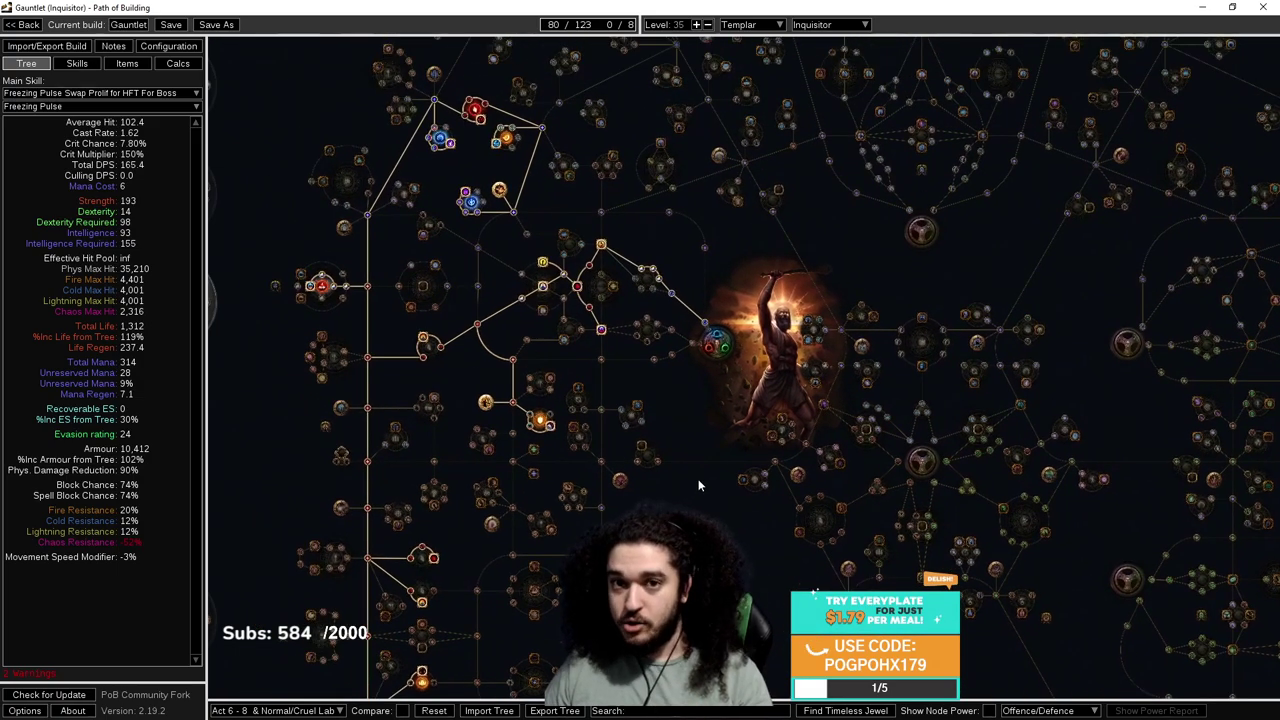
scroll(625, 400, "up", 2)
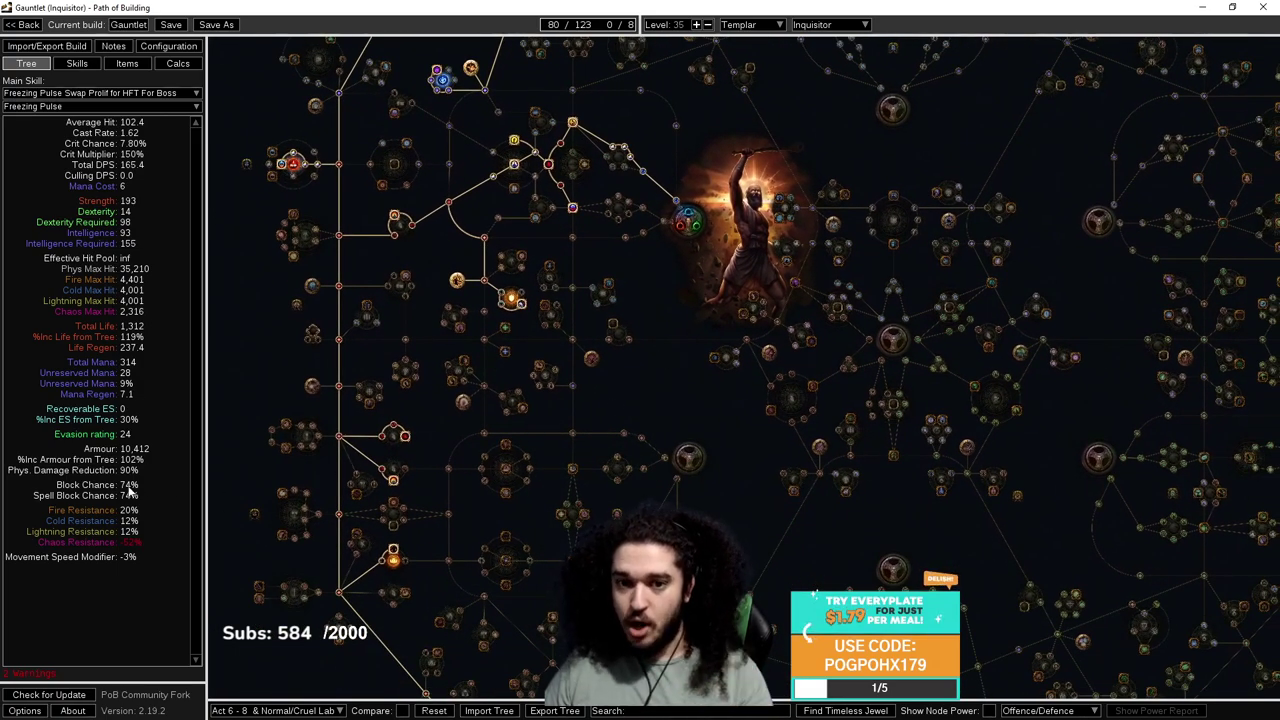
scroll(651, 286, "down", 2)
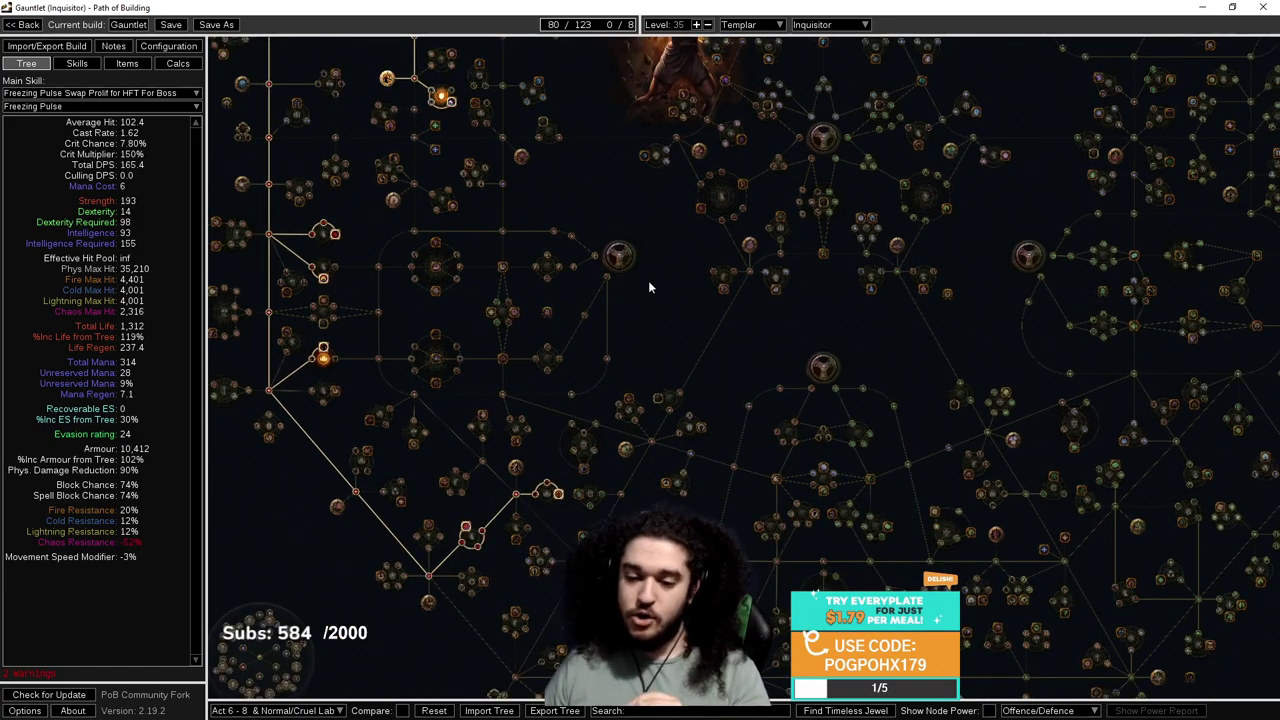
scroll(642, 167, "up", 2)
scroll(704, 420, "down", 2)
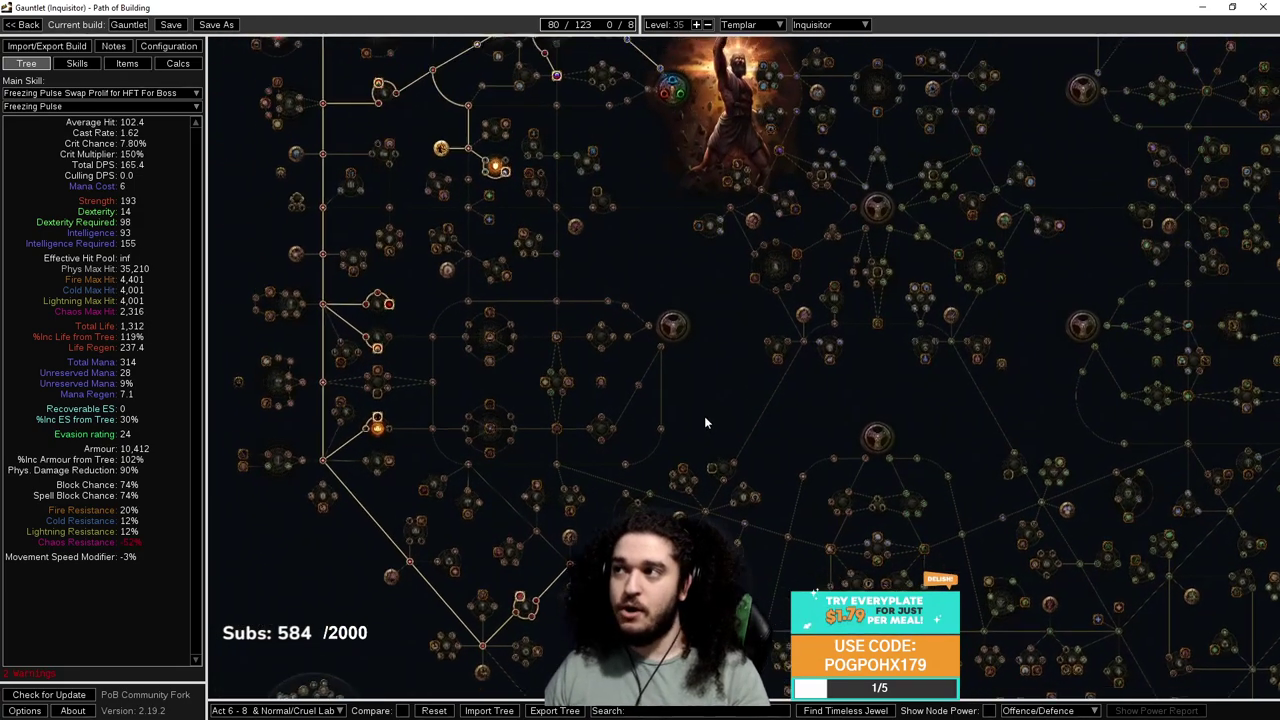
scroll(677, 285, "up", 2)
left_click_drag(677, 288, 670, 363)
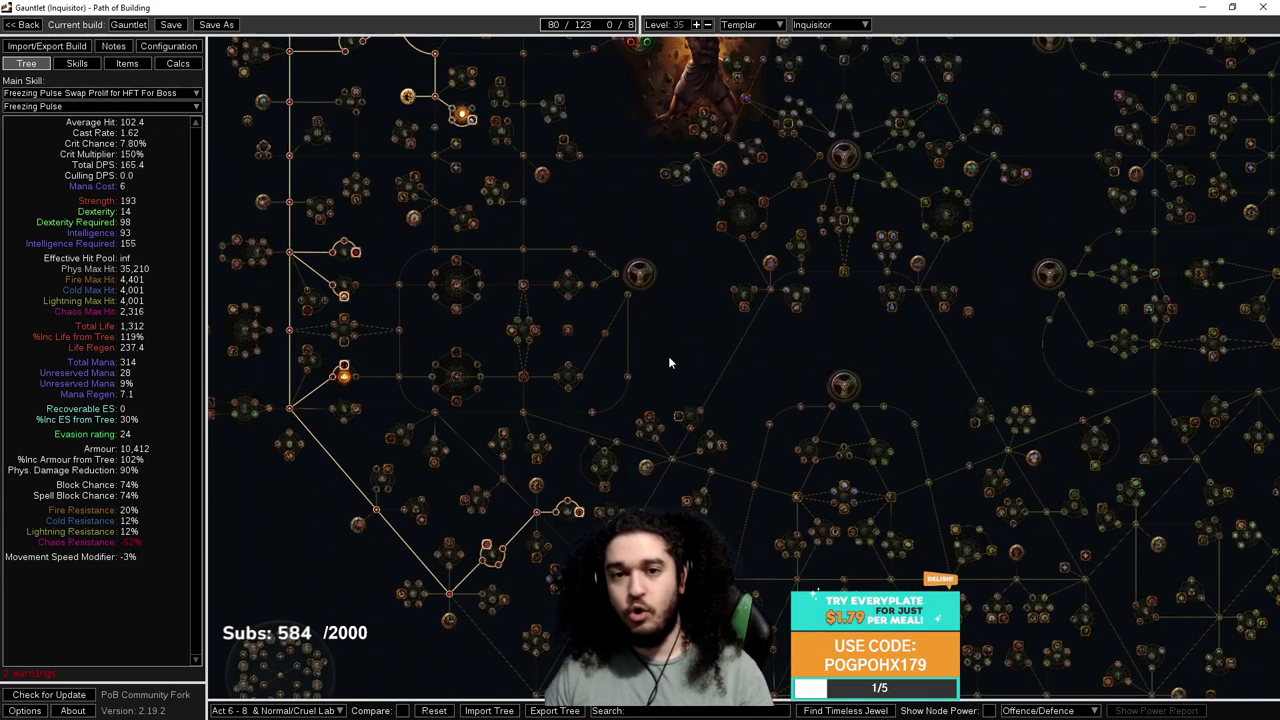
scroll(668, 356, "down", 1)
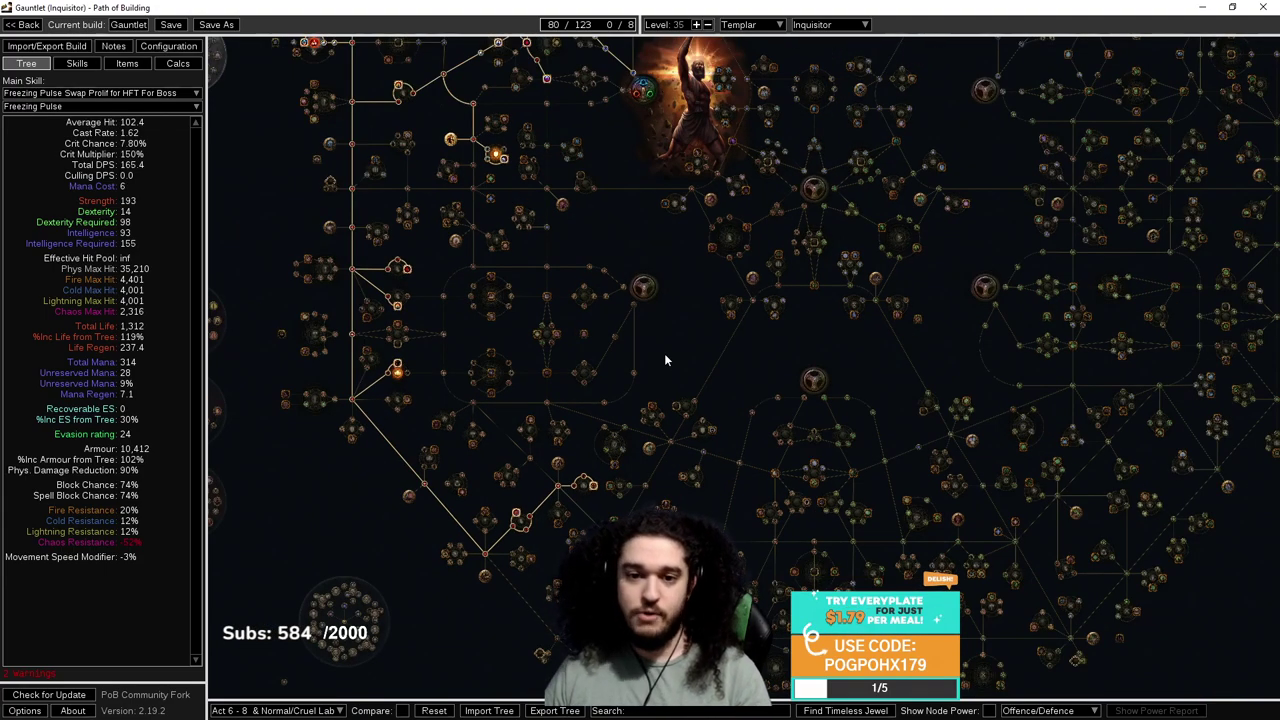
scroll(665, 358, "down", 1)
Switch the passive tree from Act 6 - 8 & Normal/Cruel Lab to RF Respec.
left_click(276, 710)
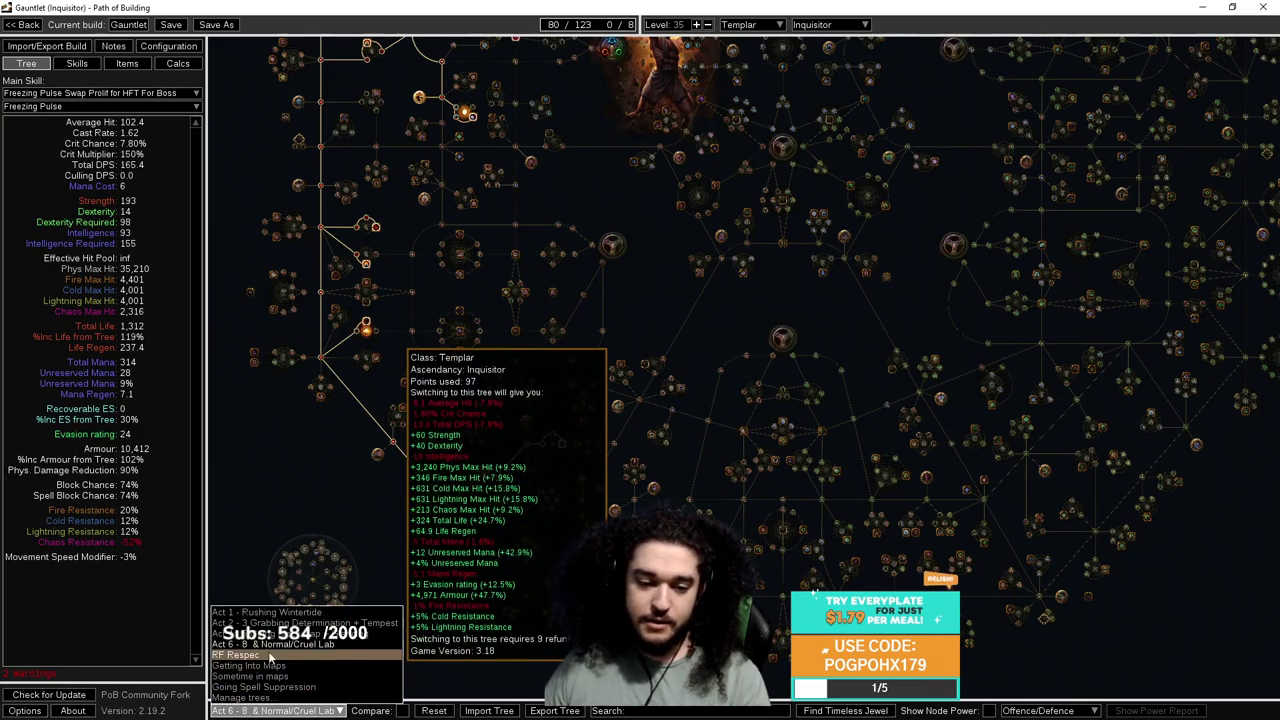
left_click_drag(636, 299, 557, 446)
scroll(572, 434, "down", 3)
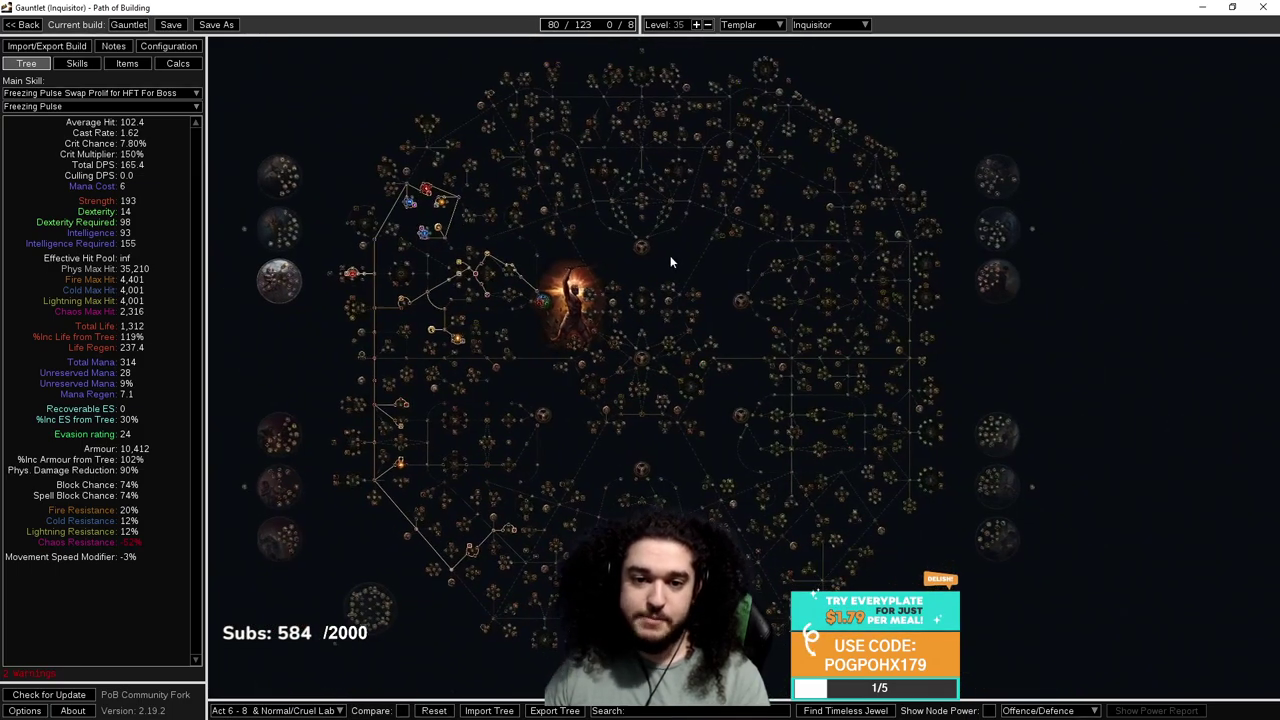
left_click(298, 709)
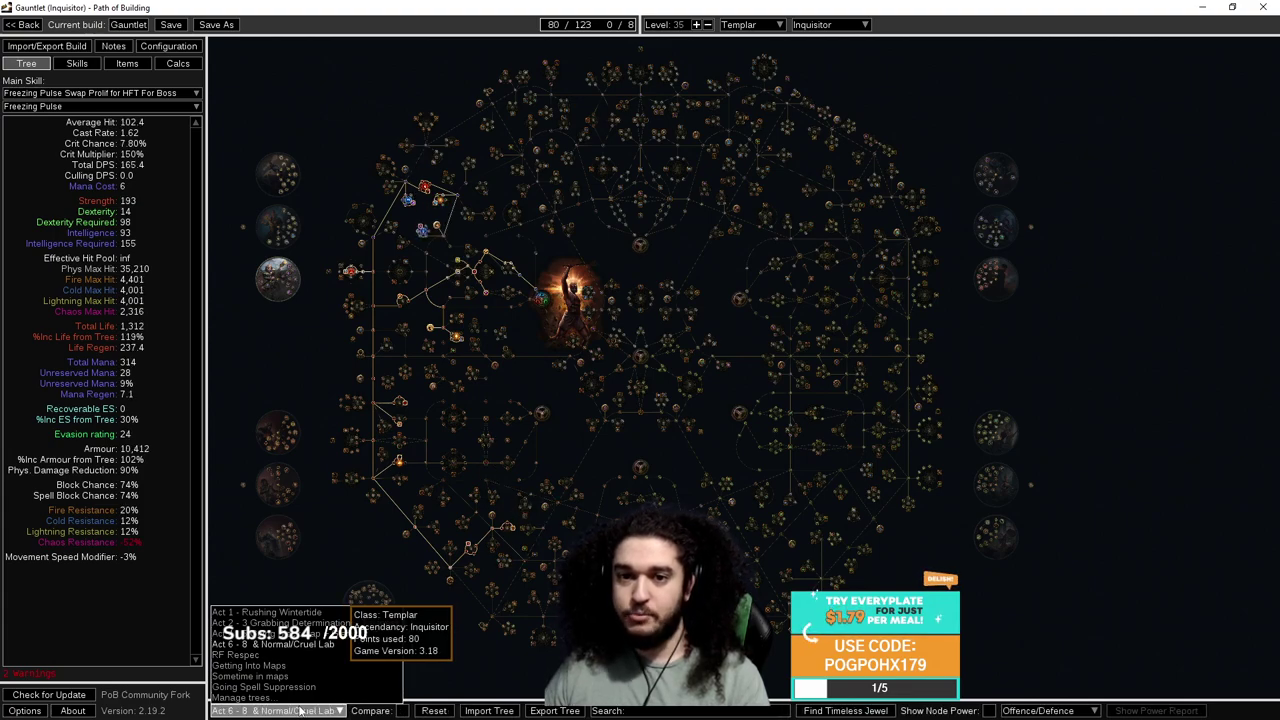
scroll(300, 710, "down", 1)
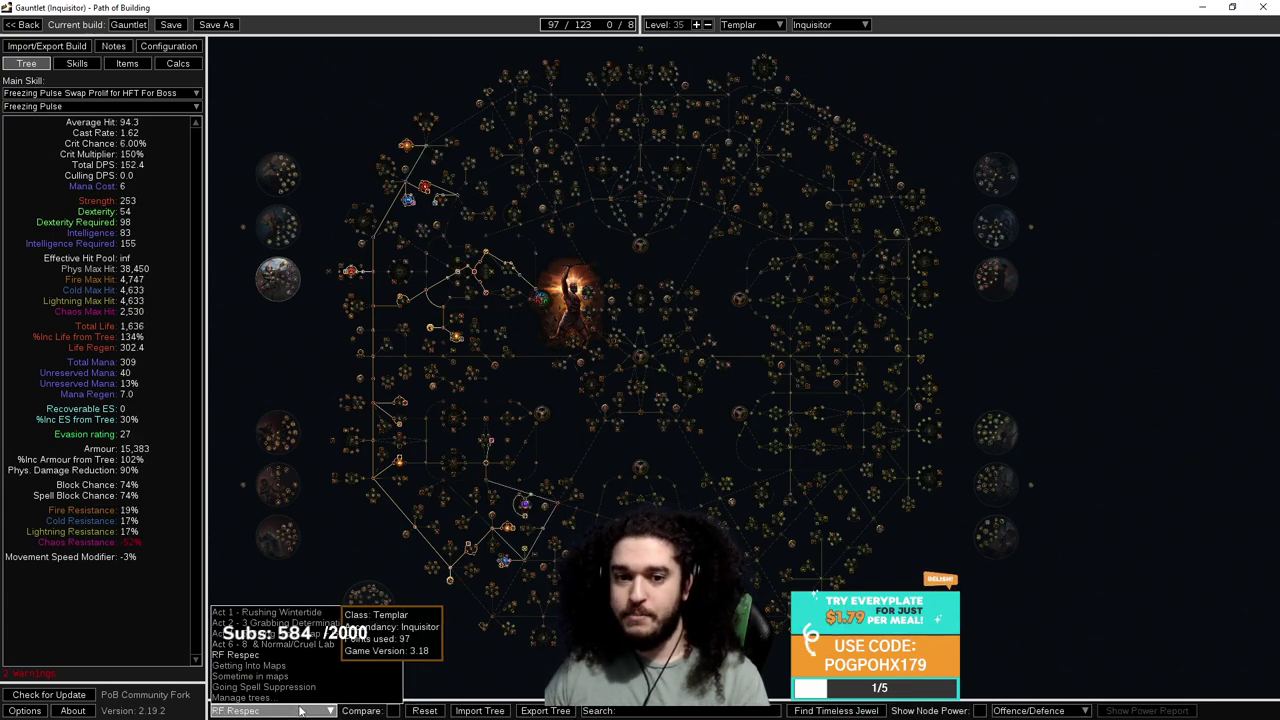
left_click(572, 395)
Compare the clusters above the Templar start on the RF Respec tree with those on the Act 6 - 8 tree.
scroll(572, 395, "up", 5)
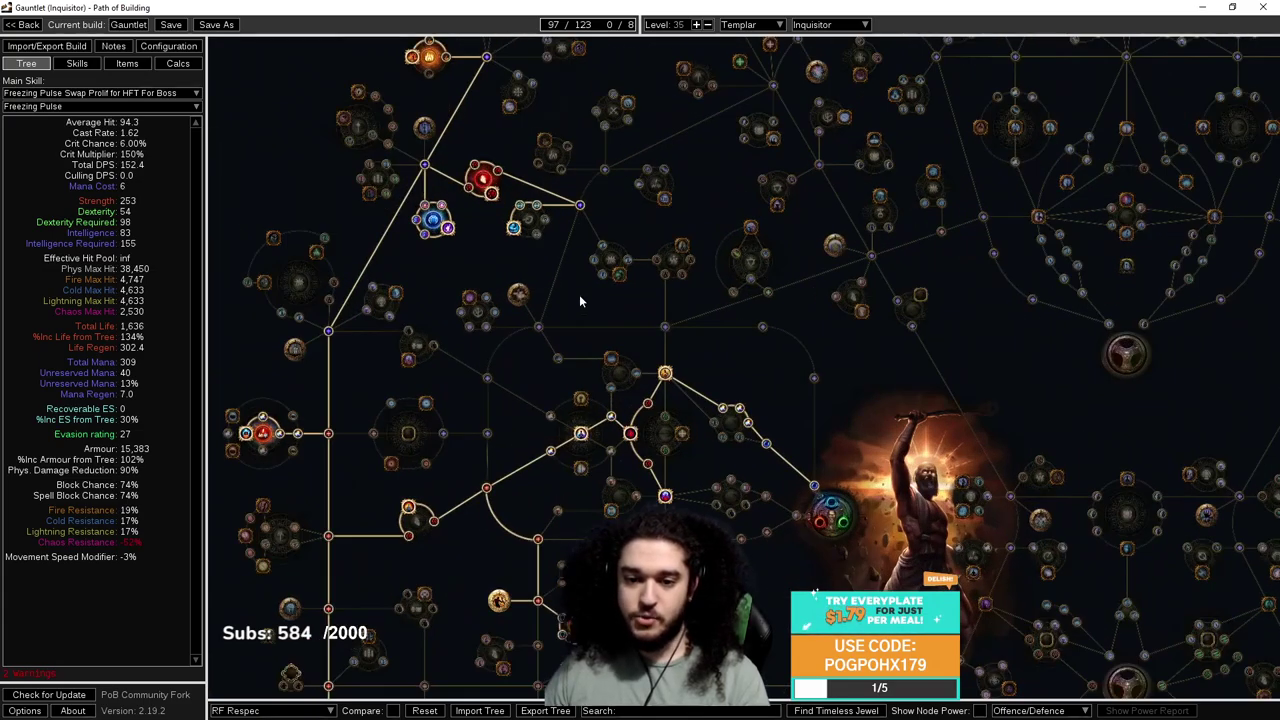
scroll(579, 300, "up", 3)
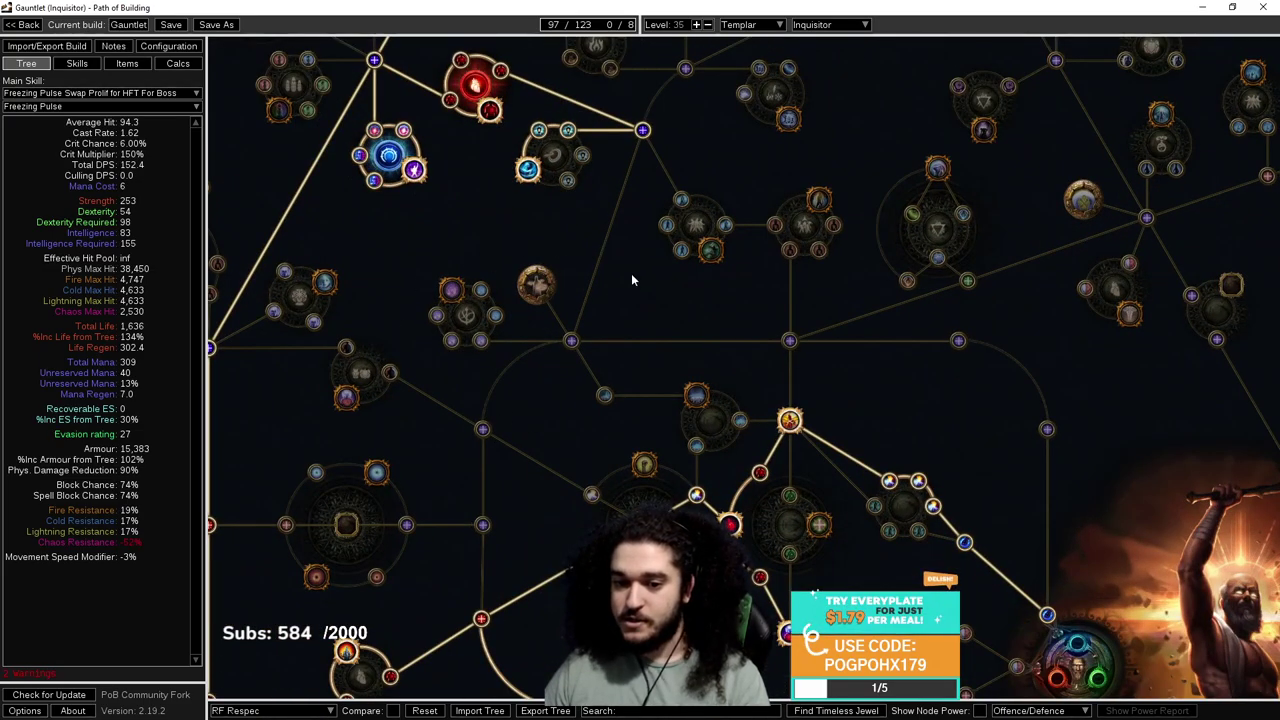
scroll(280, 710, "up", 1)
scroll(534, 289, "up", 2)
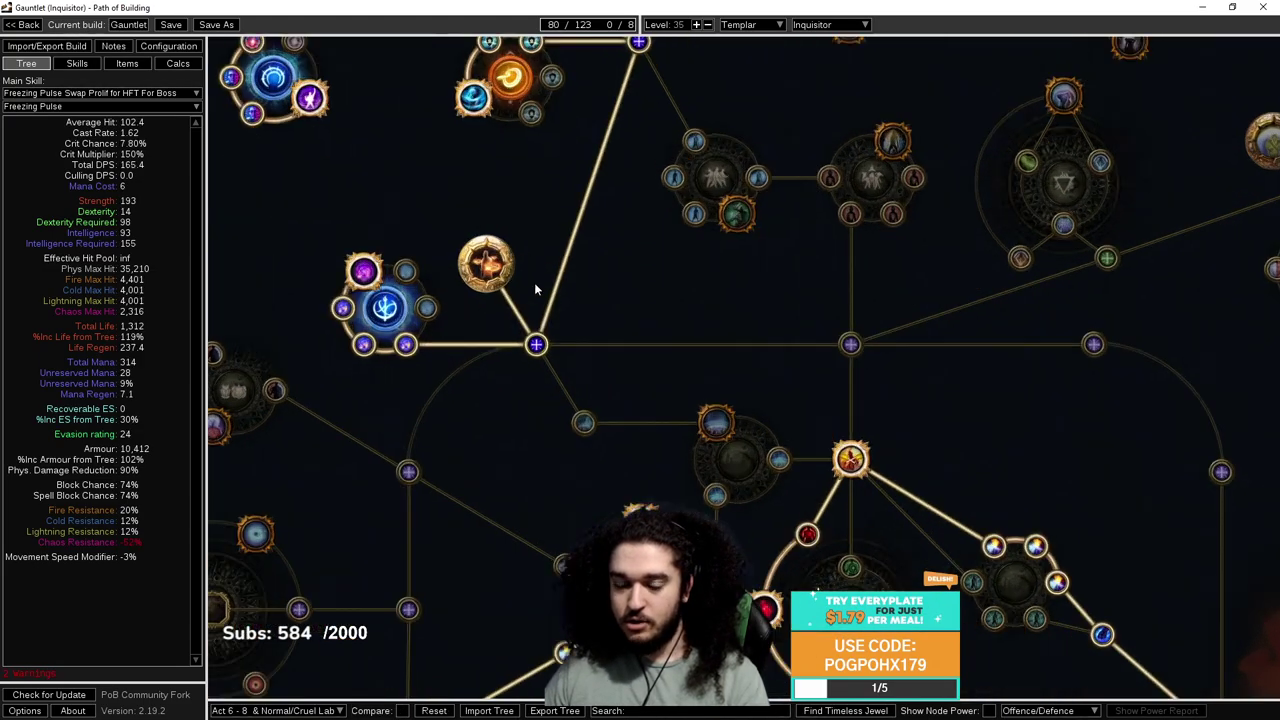
scroll(280, 710, "down", 1)
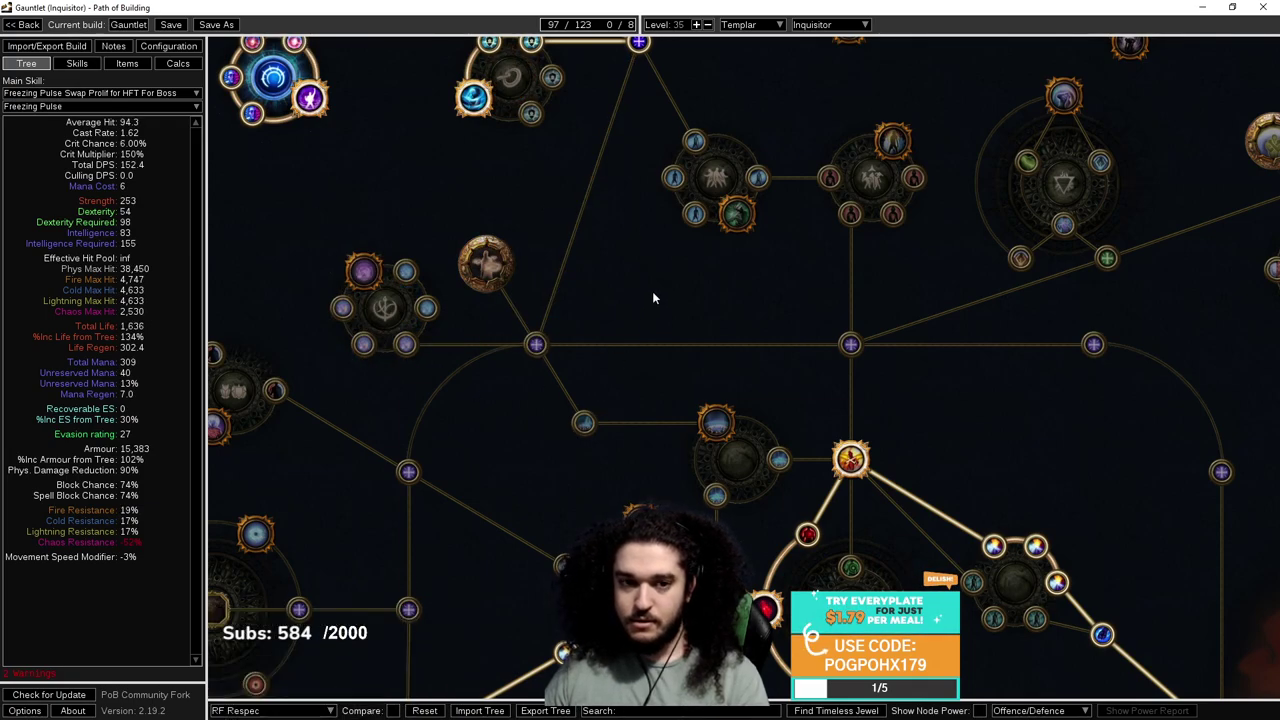
scroll(653, 298, "down", 1)
Read the fire damage over time and fire resistance effects of Holy Fire and the nearby Fire Mastery.
left_click_drag(504, 128, 585, 400)
left_click_drag(549, 214, 552, 383)
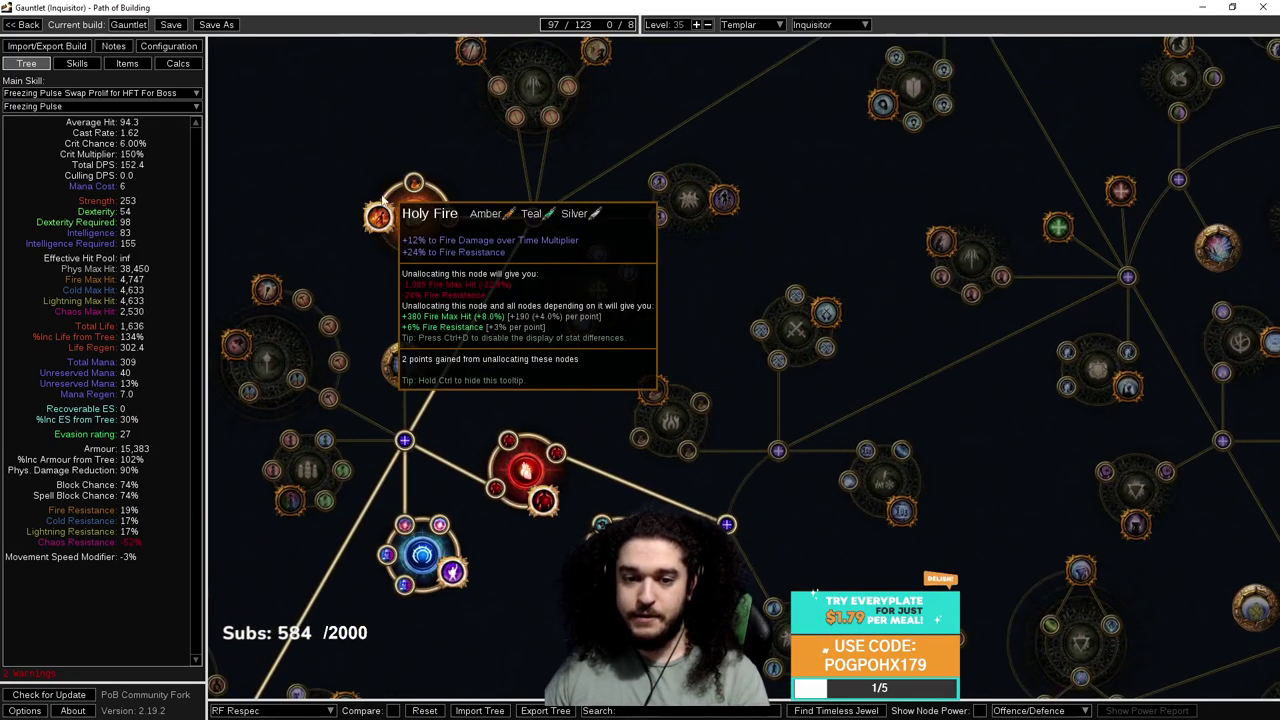
scroll(427, 224, "down", 2)
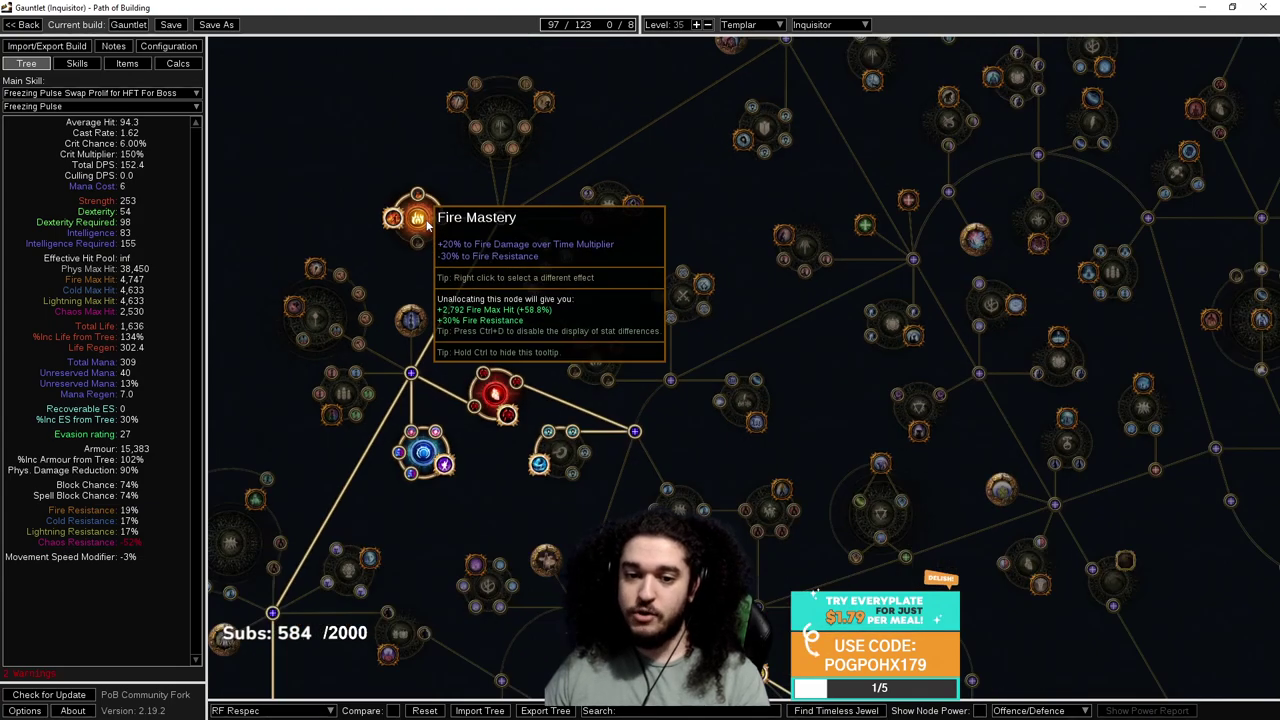
Read the Life Mastery effect on the RF Respec tree and inspect the neighbouring reservation cluster.
left_click_drag(461, 476, 461, 259)
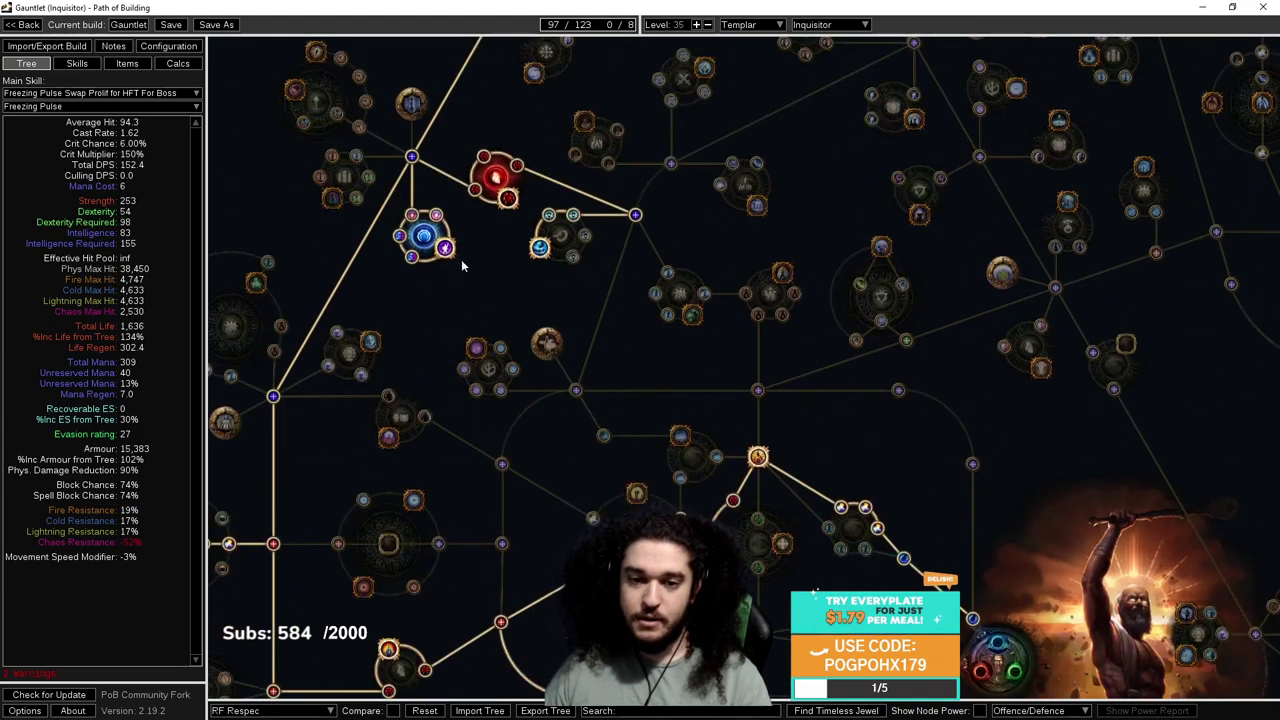
scroll(461, 259, "up", 2)
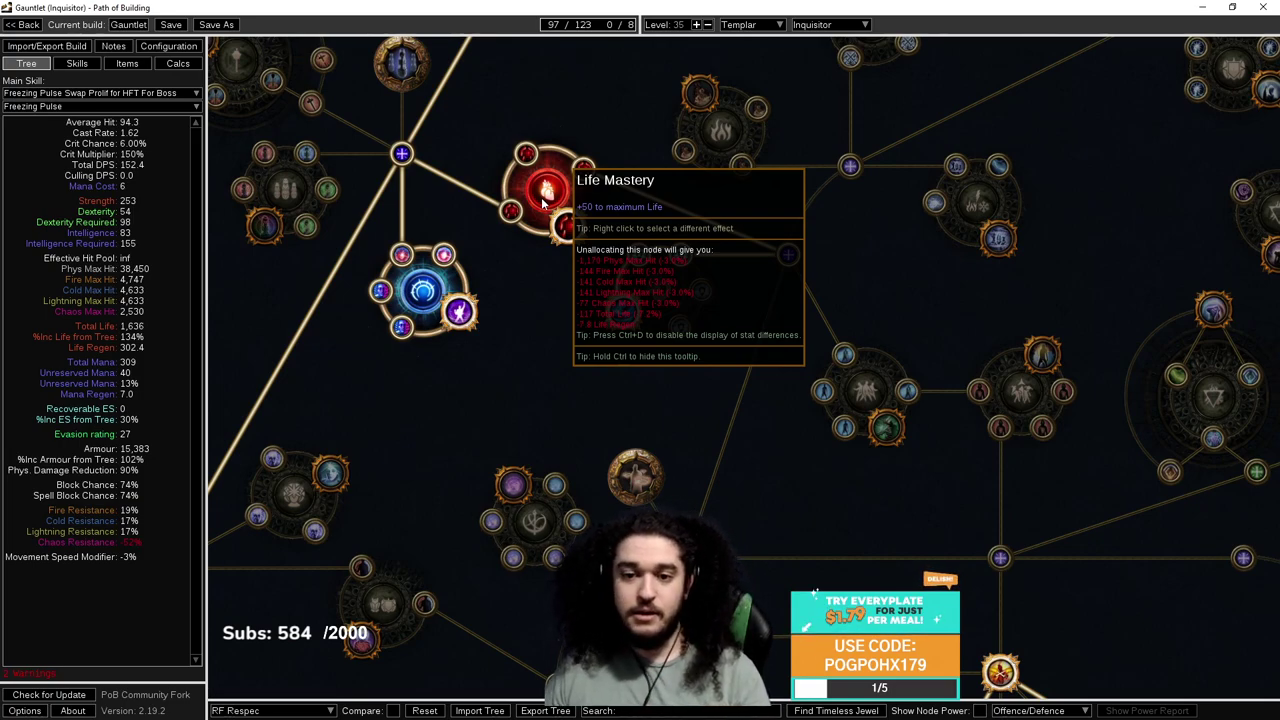
left_click_drag(543, 203, 691, 103)
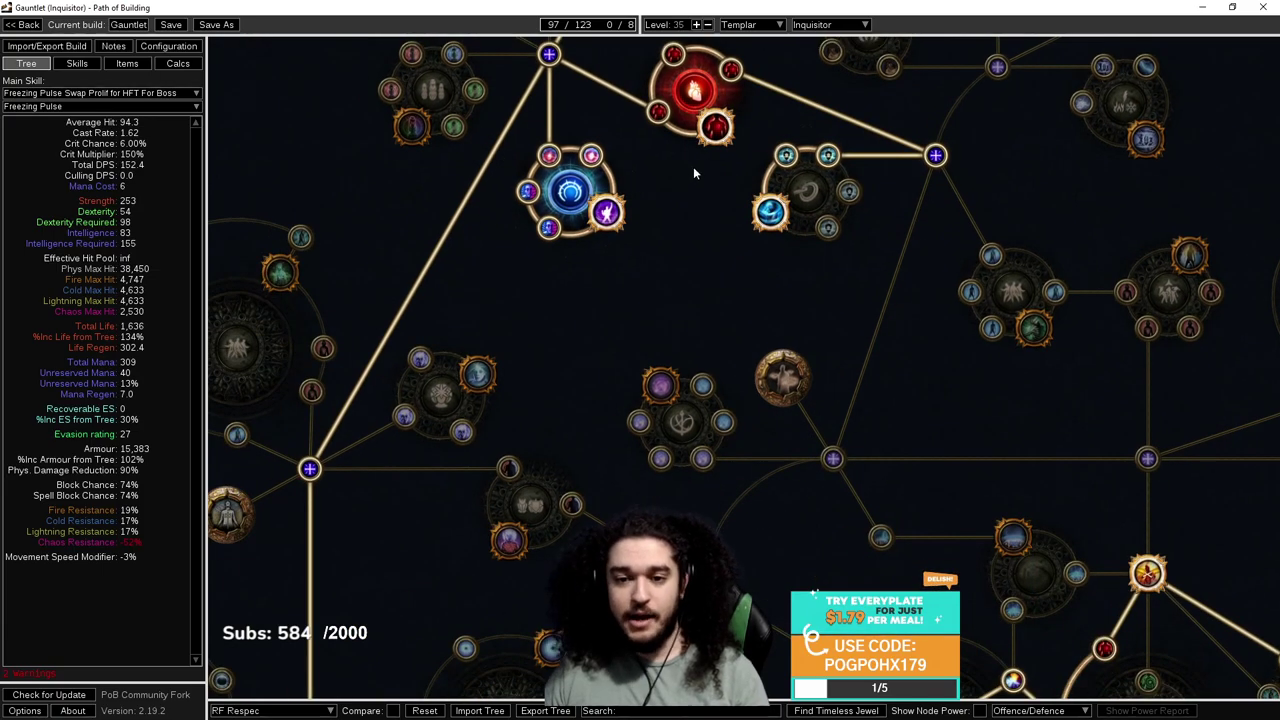
Follow the RF Respec path down to its lower clusters and read the Reservation Mastery's aura effect.
scroll(580, 185, "down", 5)
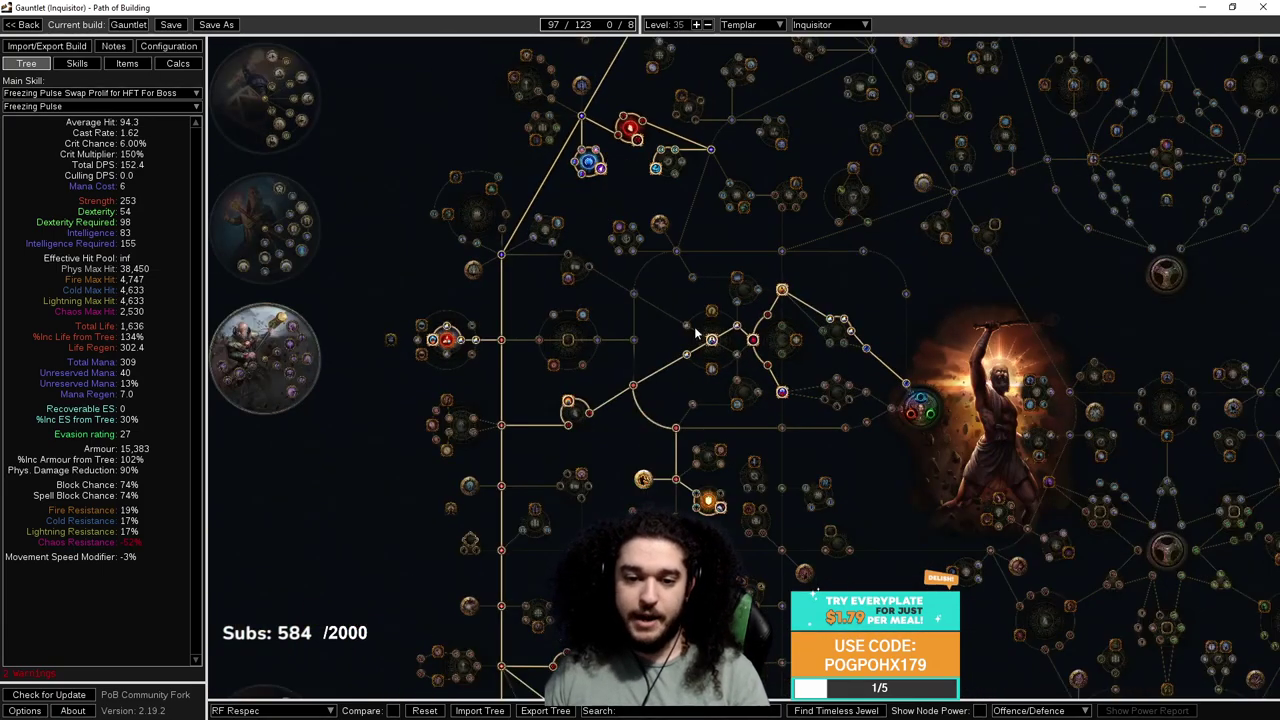
left_click_drag(937, 540, 780, 124)
left_click_drag(744, 369, 700, 70)
scroll(557, 376, "up", 4)
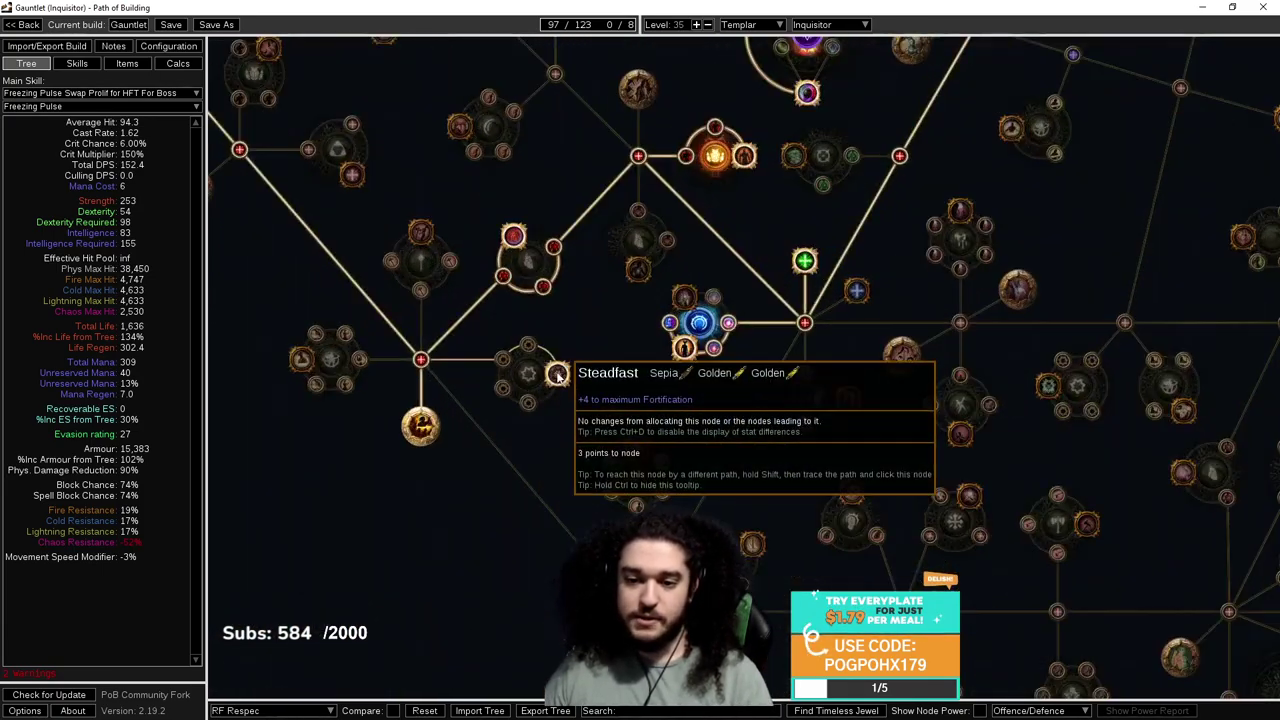
left_click_drag(564, 264, 437, 250)
scroll(437, 226, "up", 2)
left_click_drag(756, 352, 770, 294)
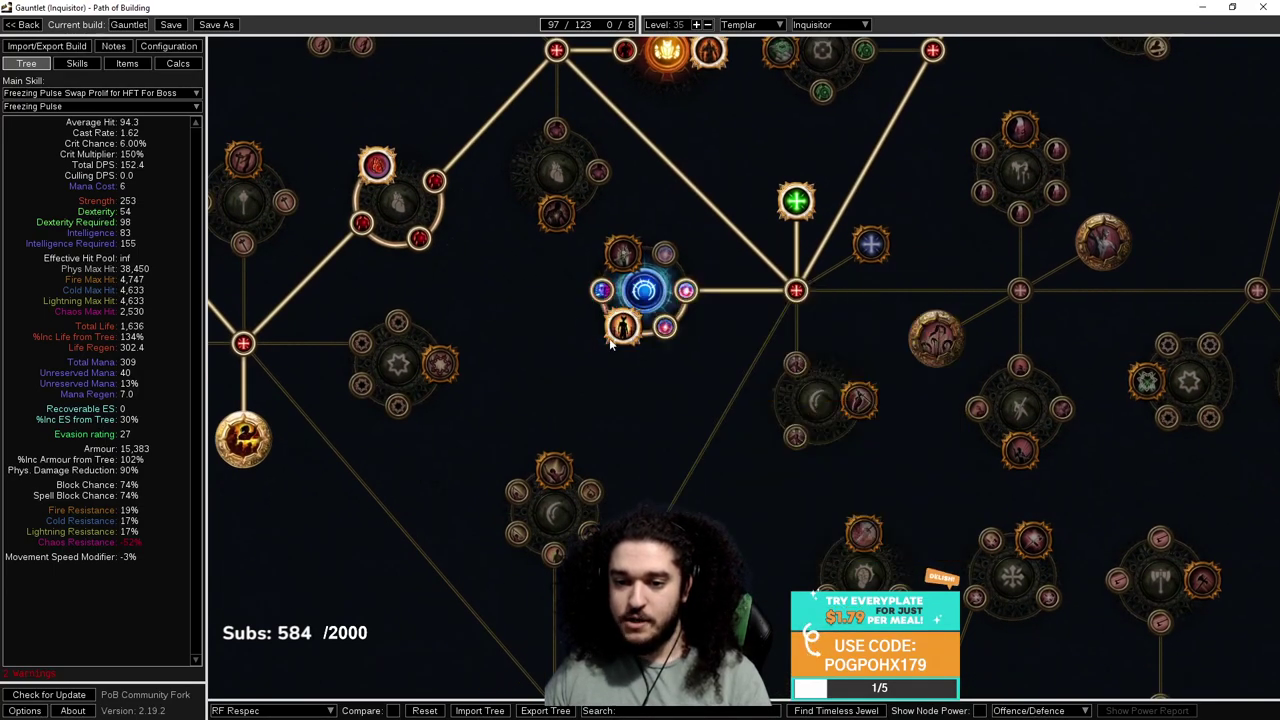
mouse_move(648, 296)
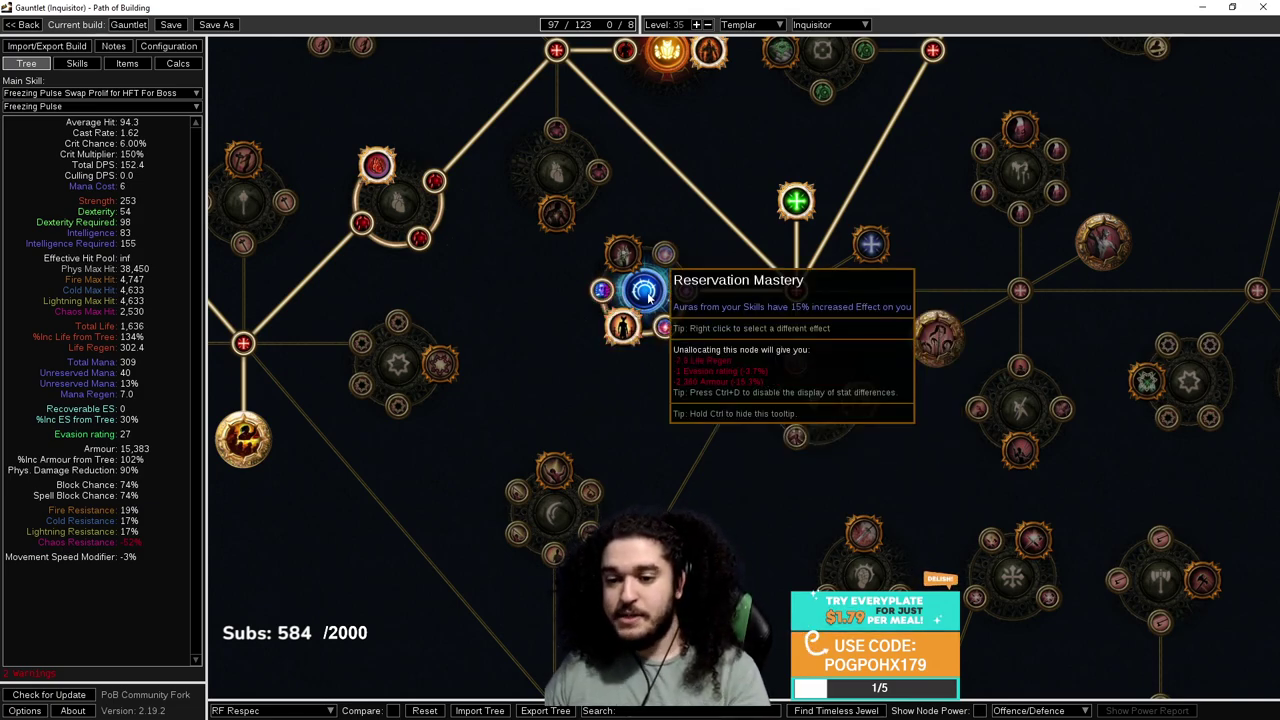
scroll(648, 296, "down", 2)
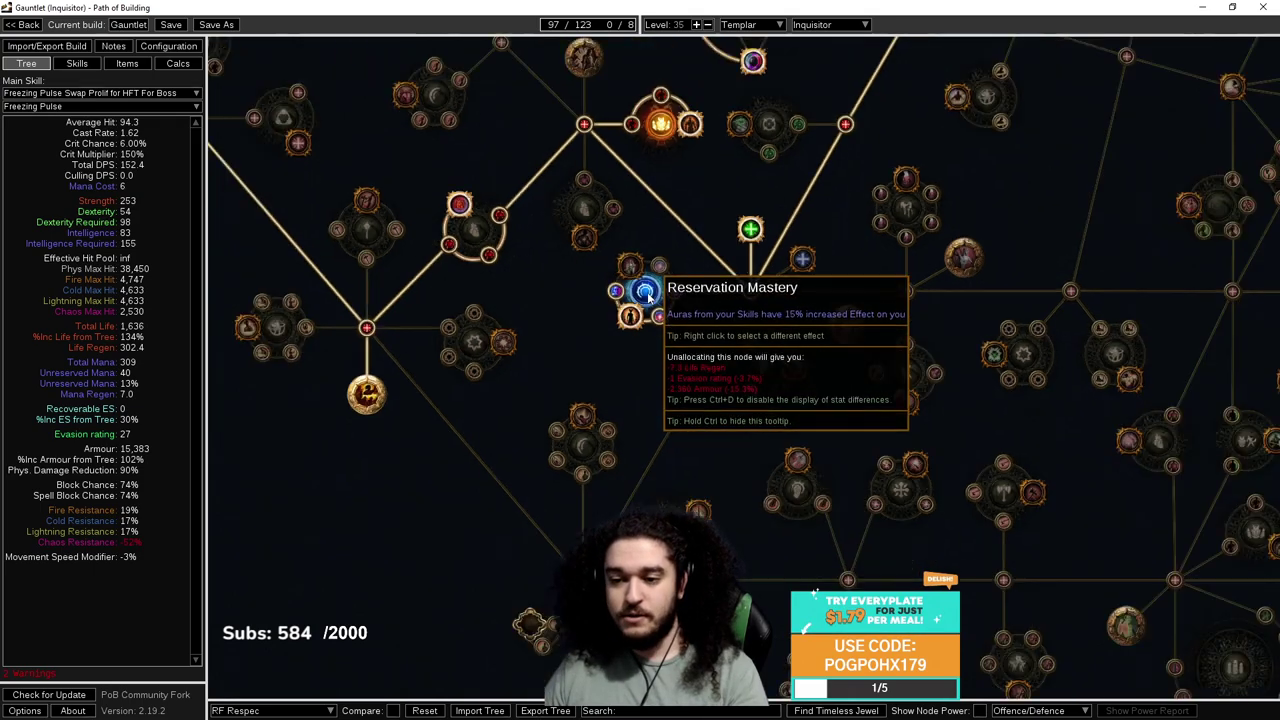
scroll(648, 296, "down", 1)
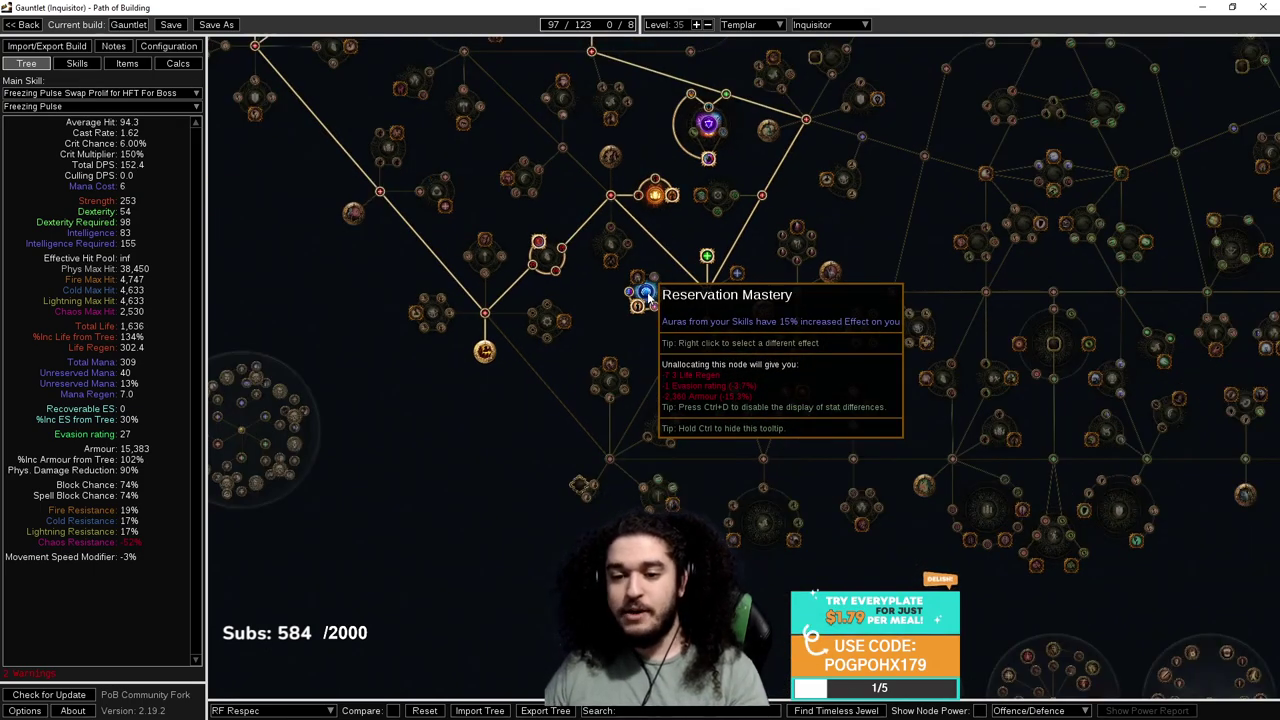
scroll(648, 296, "up", 1)
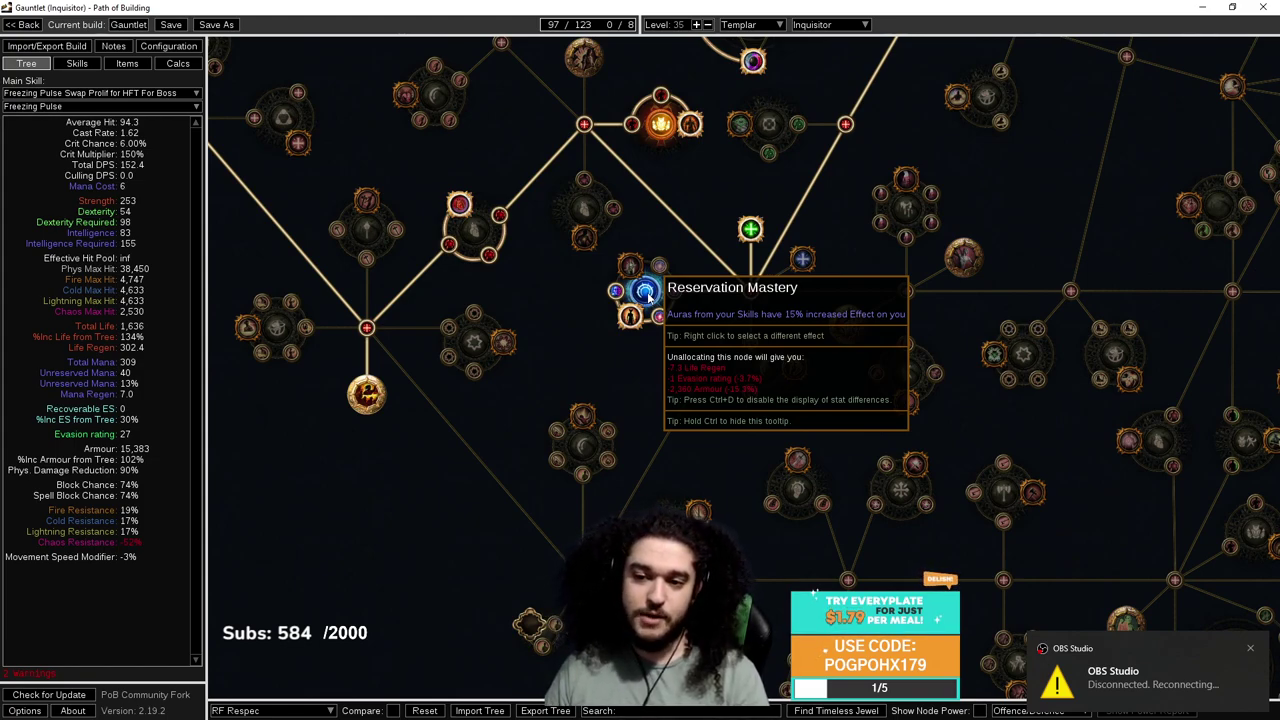
scroll(648, 296, "down", 2)
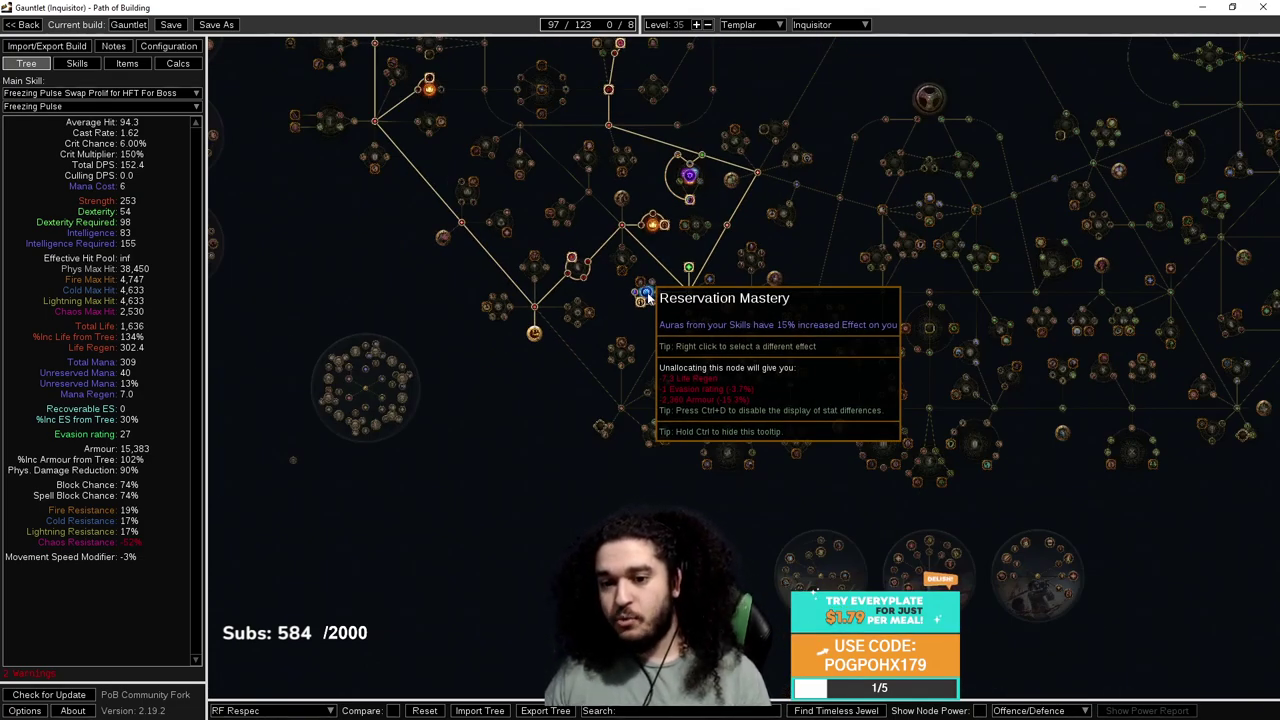
scroll(648, 296, "up", 2)
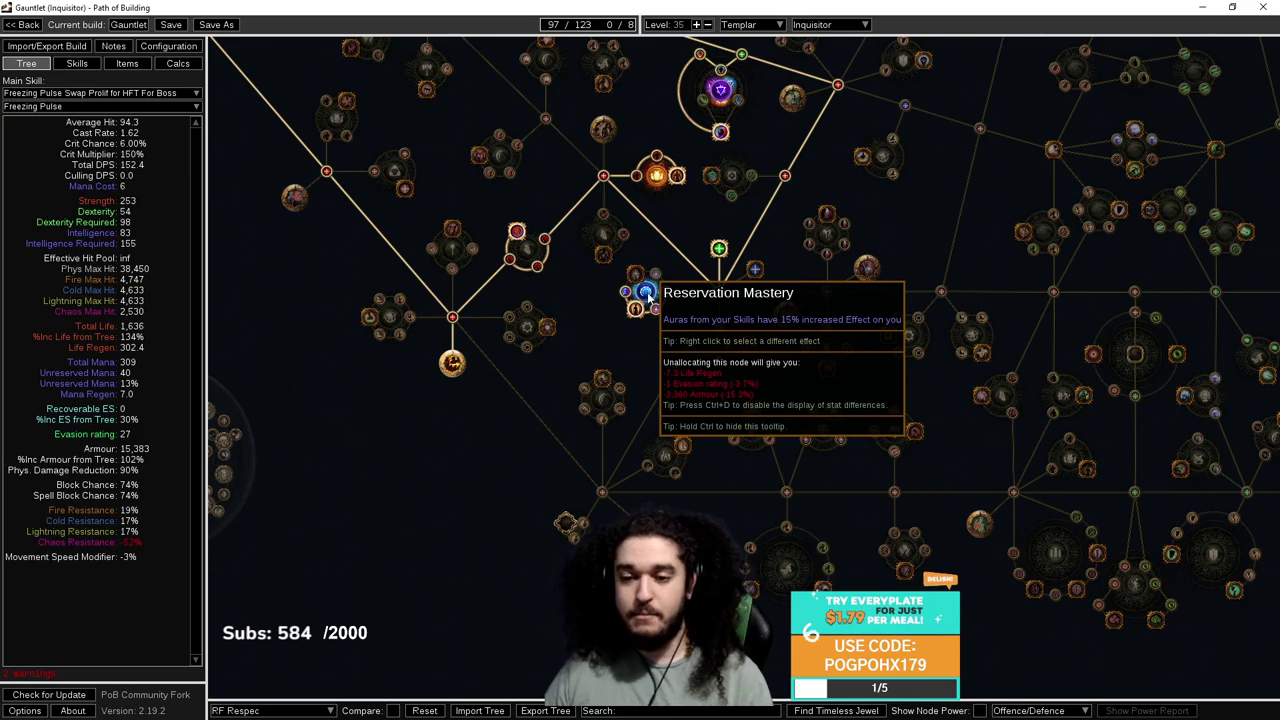
scroll(648, 296, "down", 3)
left_click_drag(872, 103, 767, 181)
scroll(774, 368, "down", 1)
scroll(767, 181, "up", 1)
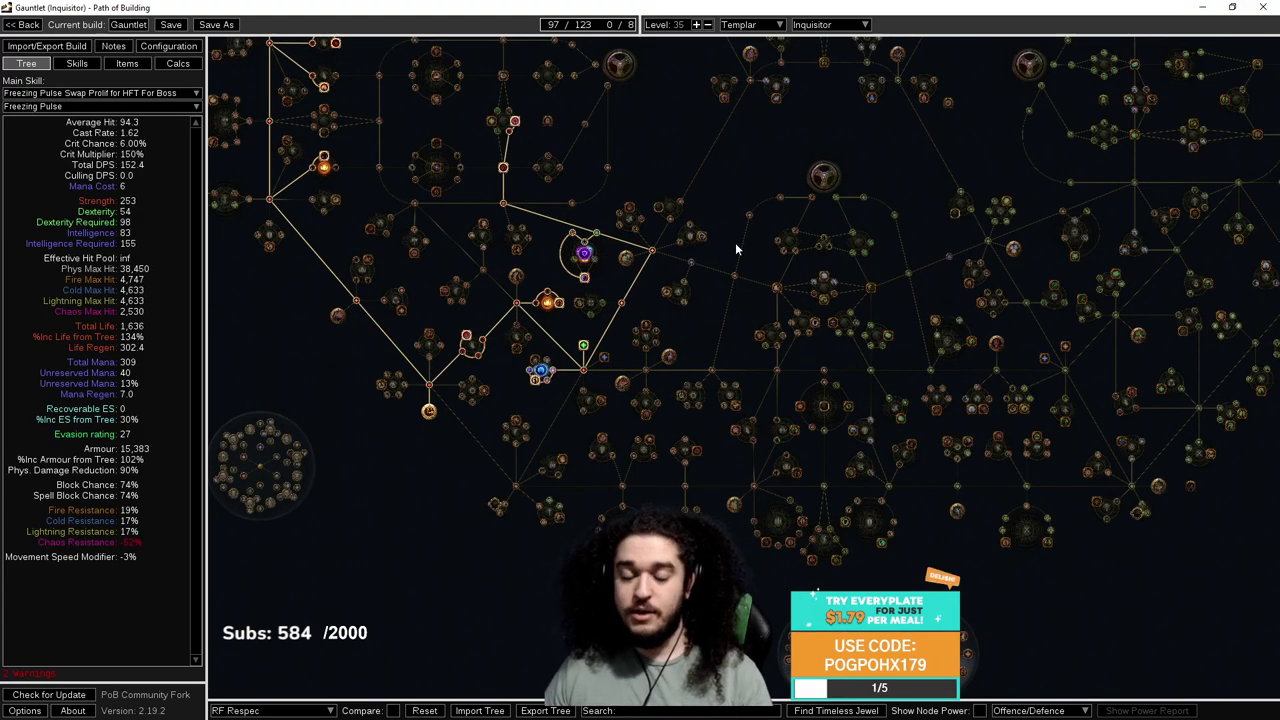
Check the dexterity against its requirement in the stats and read the Proficiency node's bonus.
left_click_drag(735, 248, 777, 143)
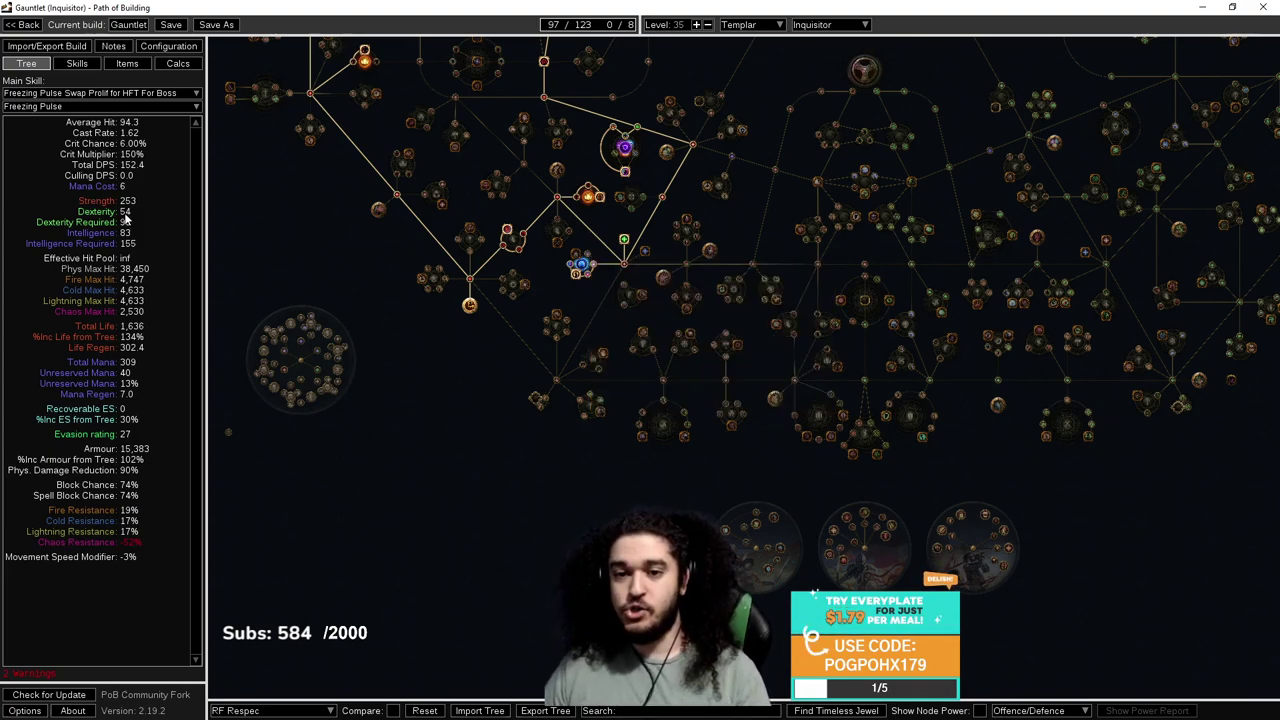
left_click_drag(459, 406, 400, 497)
mouse_move(566, 331)
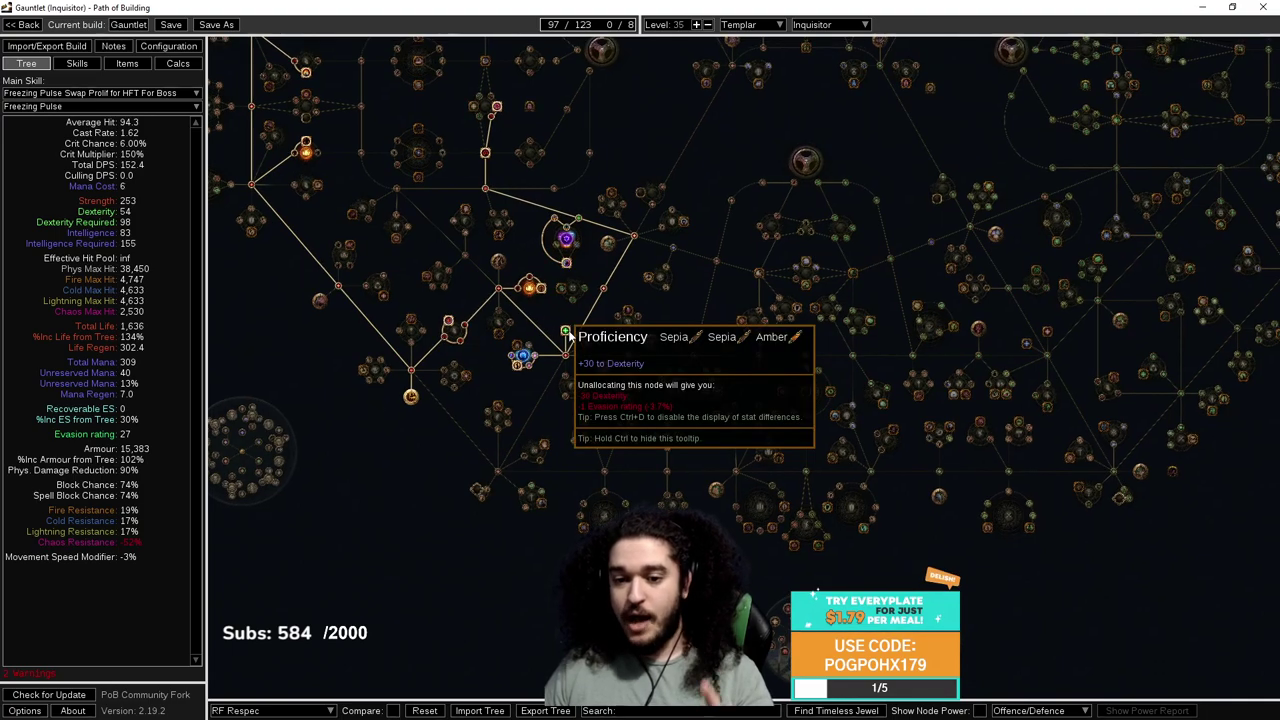
Open the build notes, read the attribute, mana and level 72 RF swap advice, and dismiss the OBS Studio notification.
scroll(716, 236, "down", 2)
left_click_drag(694, 112, 622, 285)
left_click(113, 68)
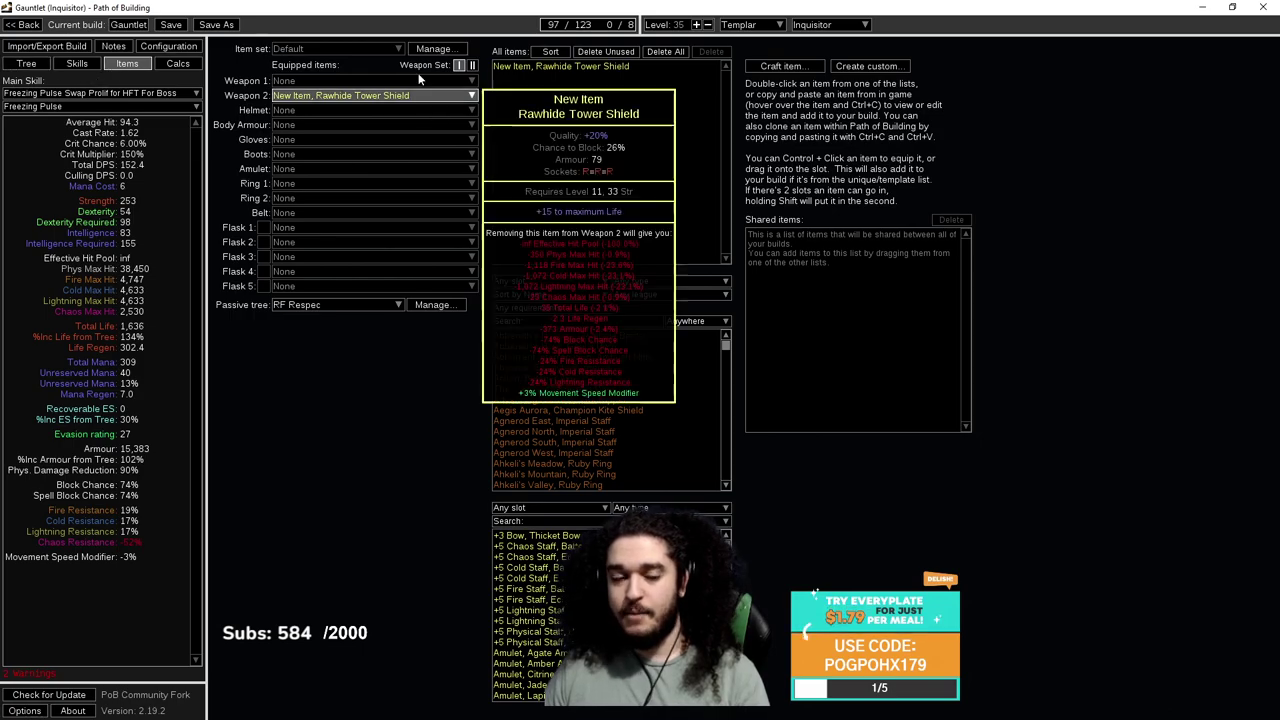
left_click(113, 46)
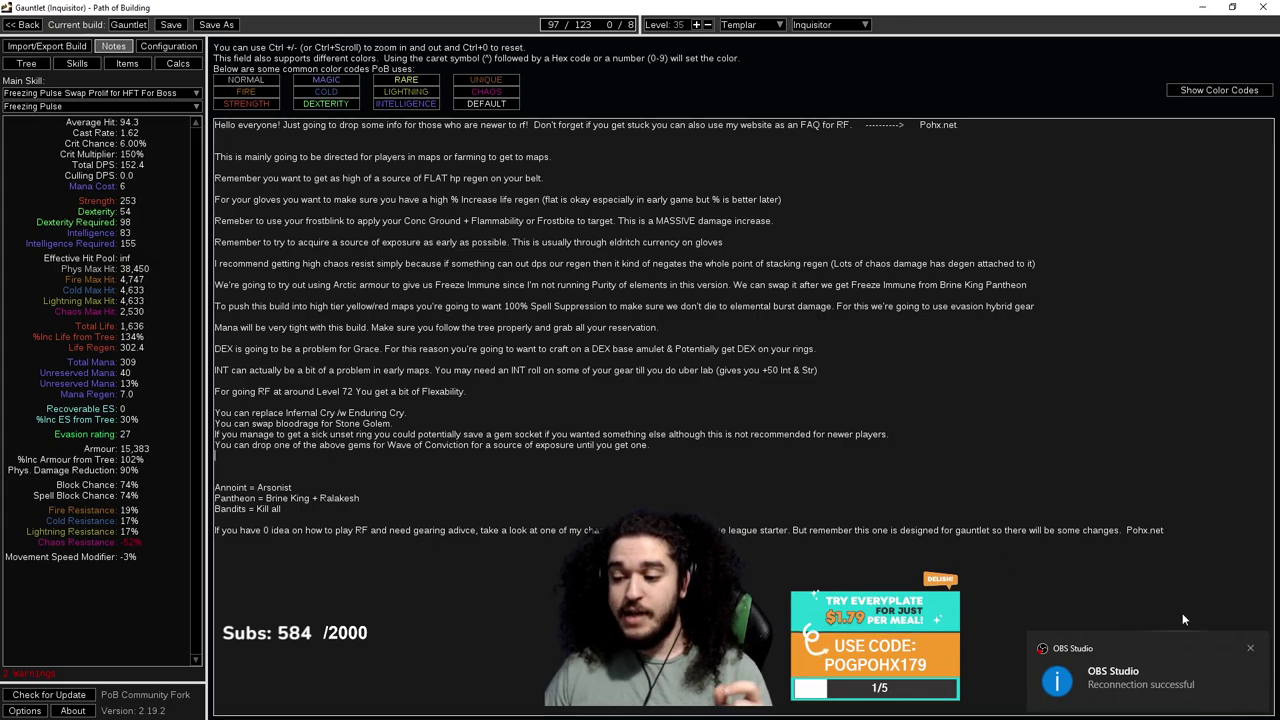
left_click(1253, 650)
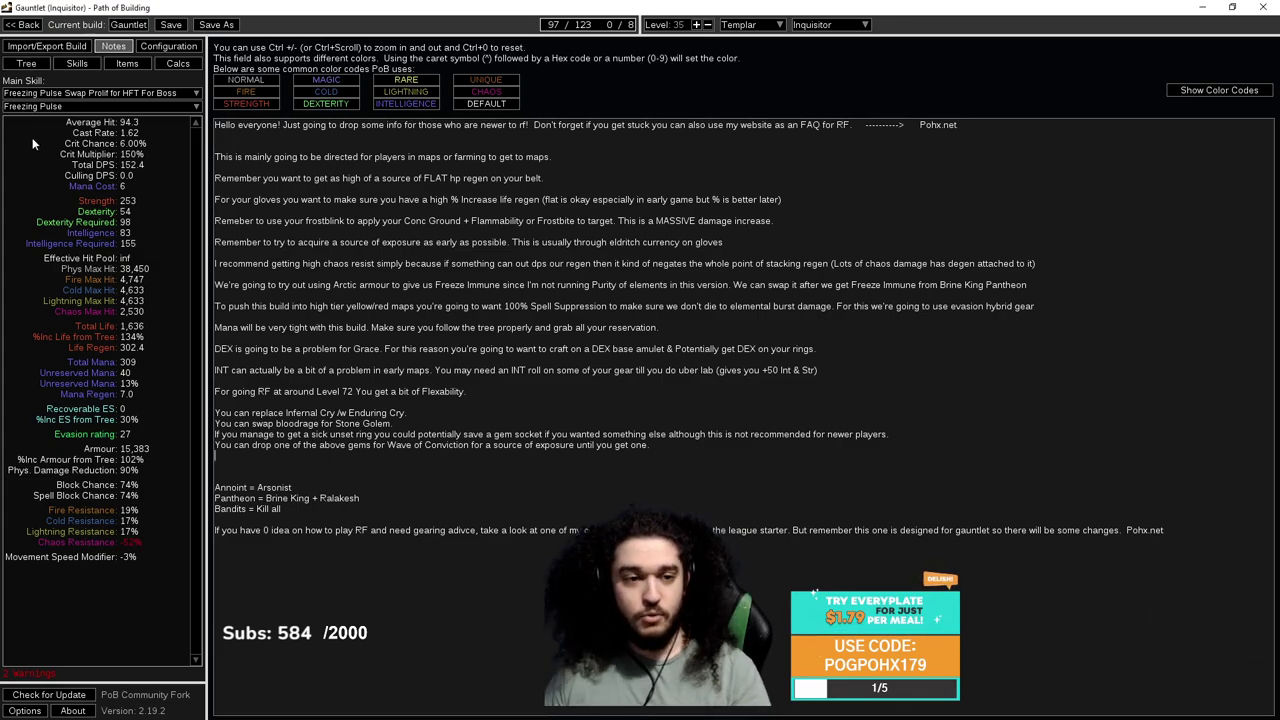
Return to the passive tree and switch from RF Respec to the Getting Into Maps tree.
left_click(26, 63)
scroll(664, 308, "up", 4)
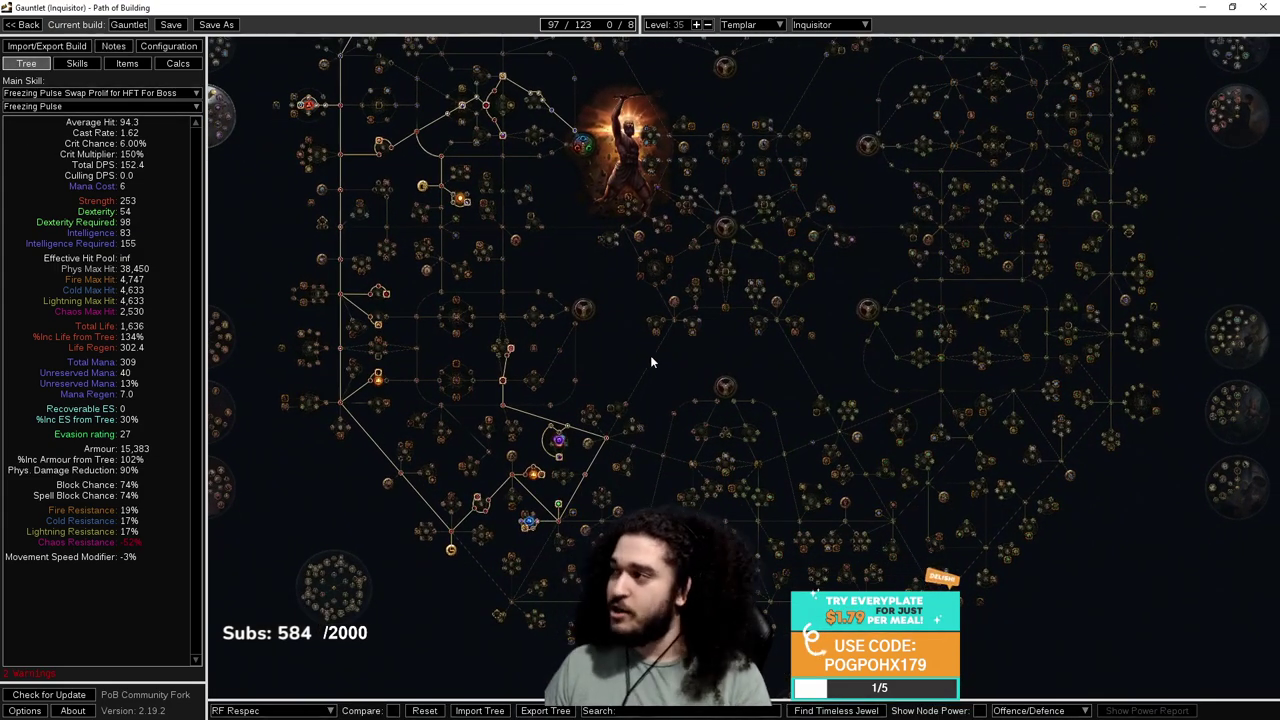
left_click_drag(648, 366, 518, 245)
scroll(604, 285, "down", 1)
scroll(563, 342, "down", 1)
left_click(268, 710)
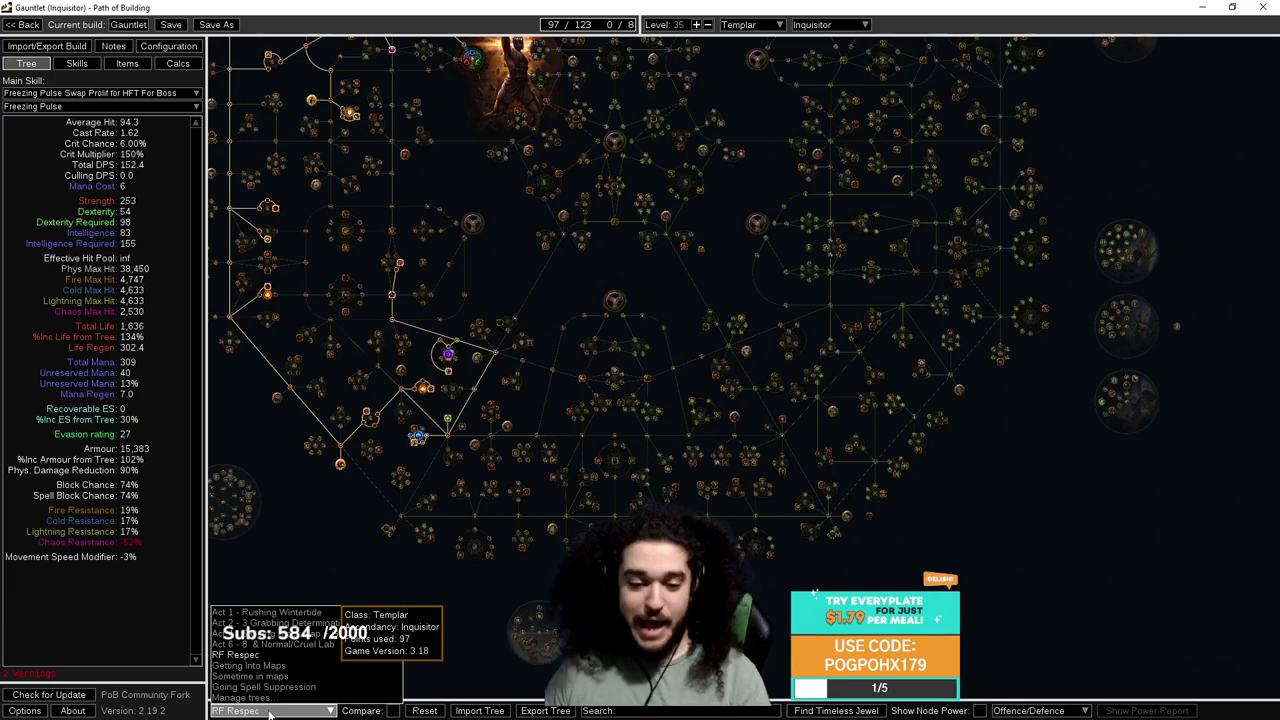
left_click(250, 665)
Examine the lower clusters of the Getting Into Maps tree around the Reservation Mastery.
left_click_drag(629, 472, 612, 428)
left_click_drag(603, 506, 586, 314)
scroll(611, 255, "up", 3)
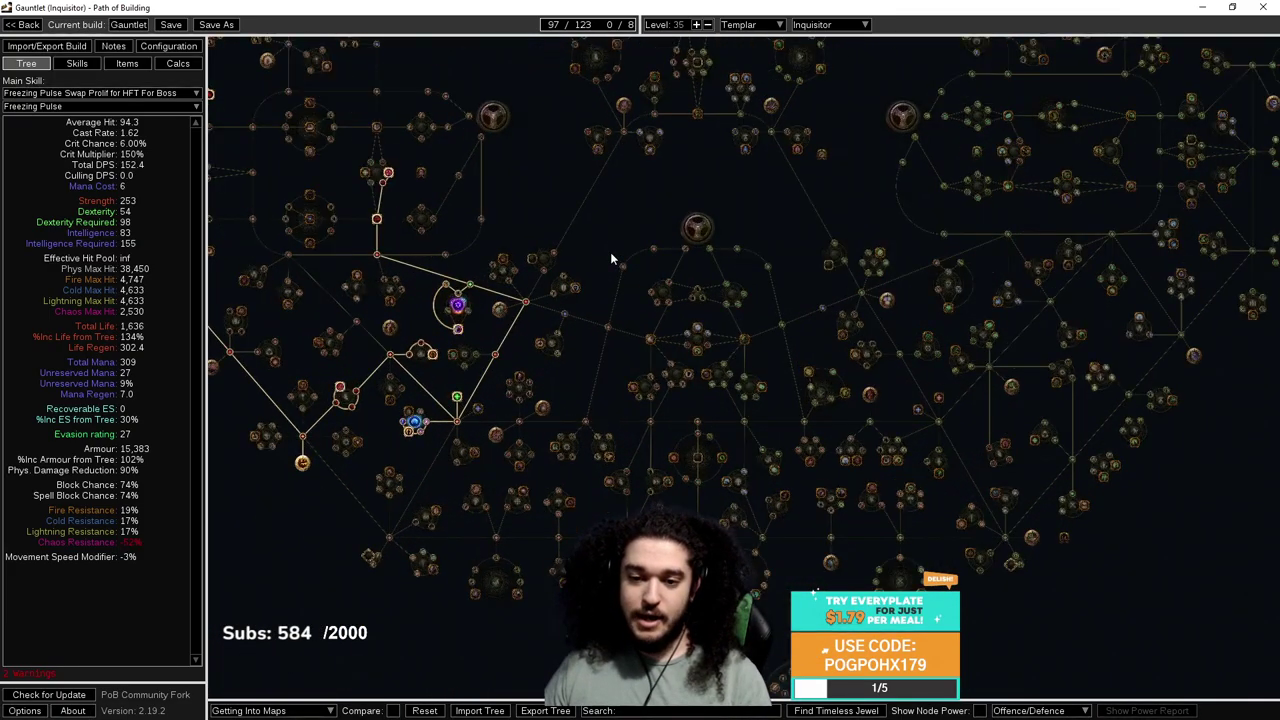
left_click_drag(611, 253, 657, 294)
scroll(710, 231, "up", 1)
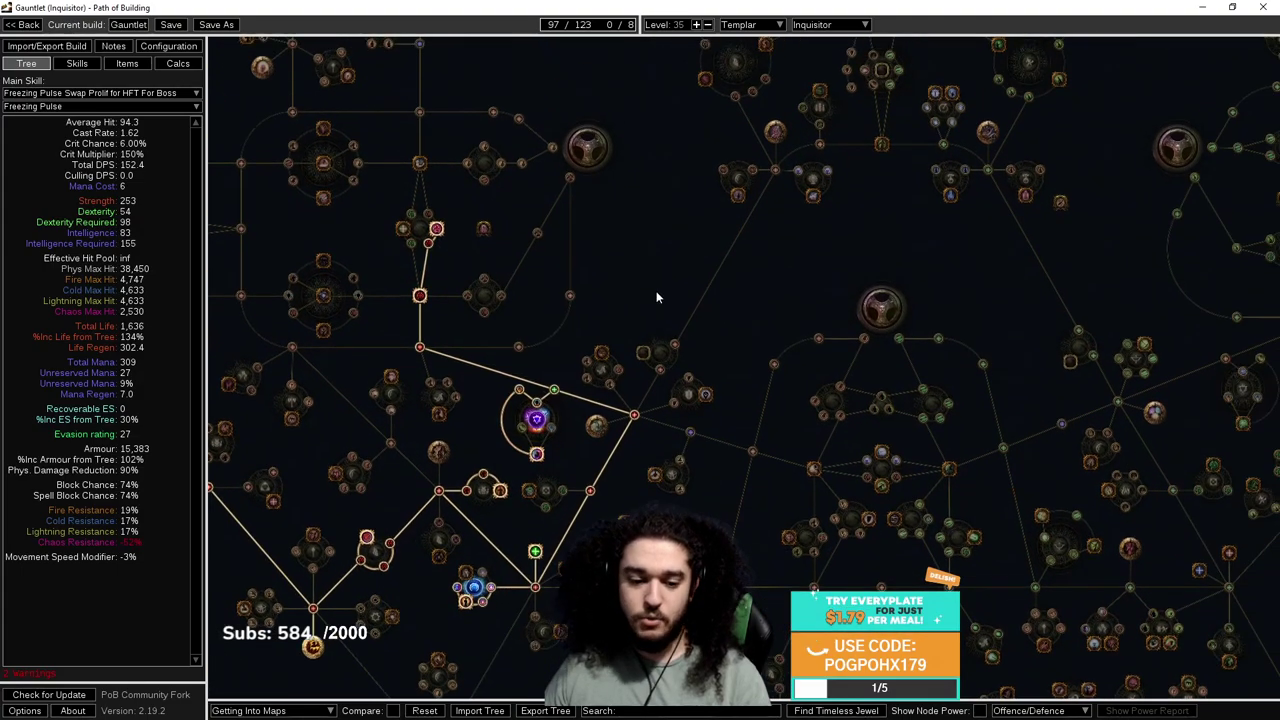
Switch back to the RF Respec tree and compare its lower clusters with the Getting Into Maps tree.
scroll(657, 294, "down", 1)
left_click(275, 711)
scroll(275, 716, "up", 1)
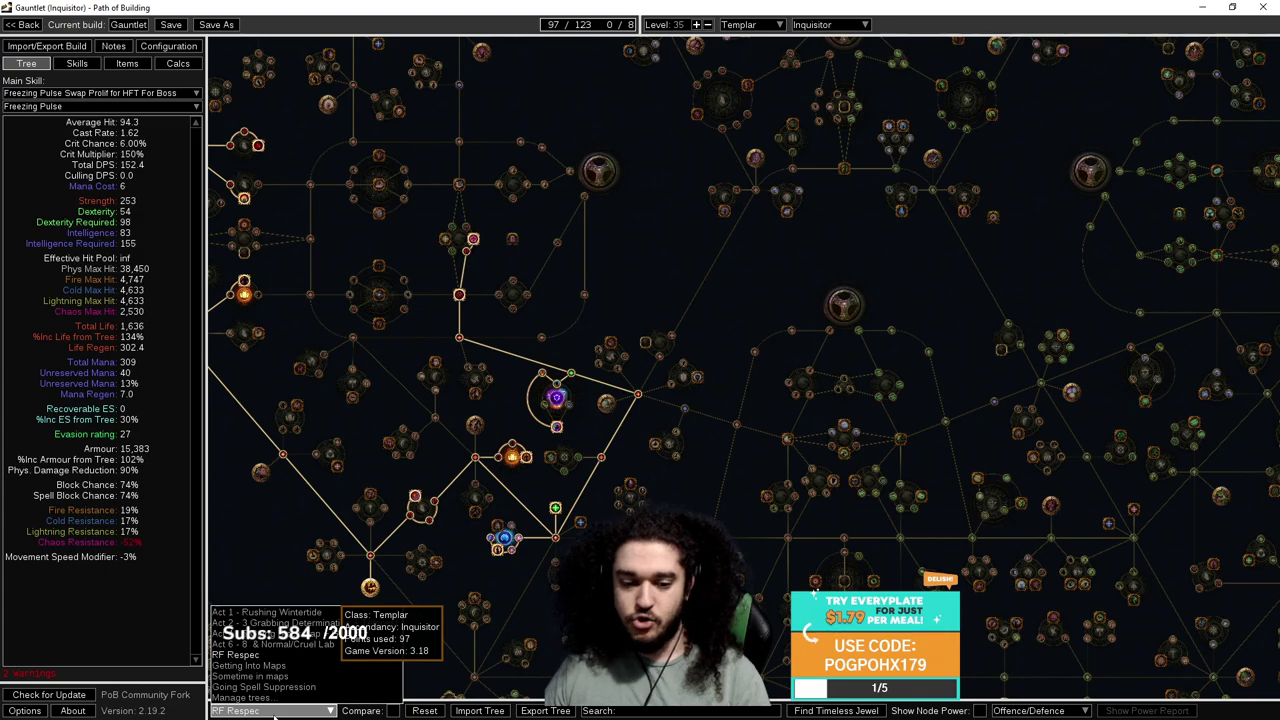
scroll(275, 716, "up", 1)
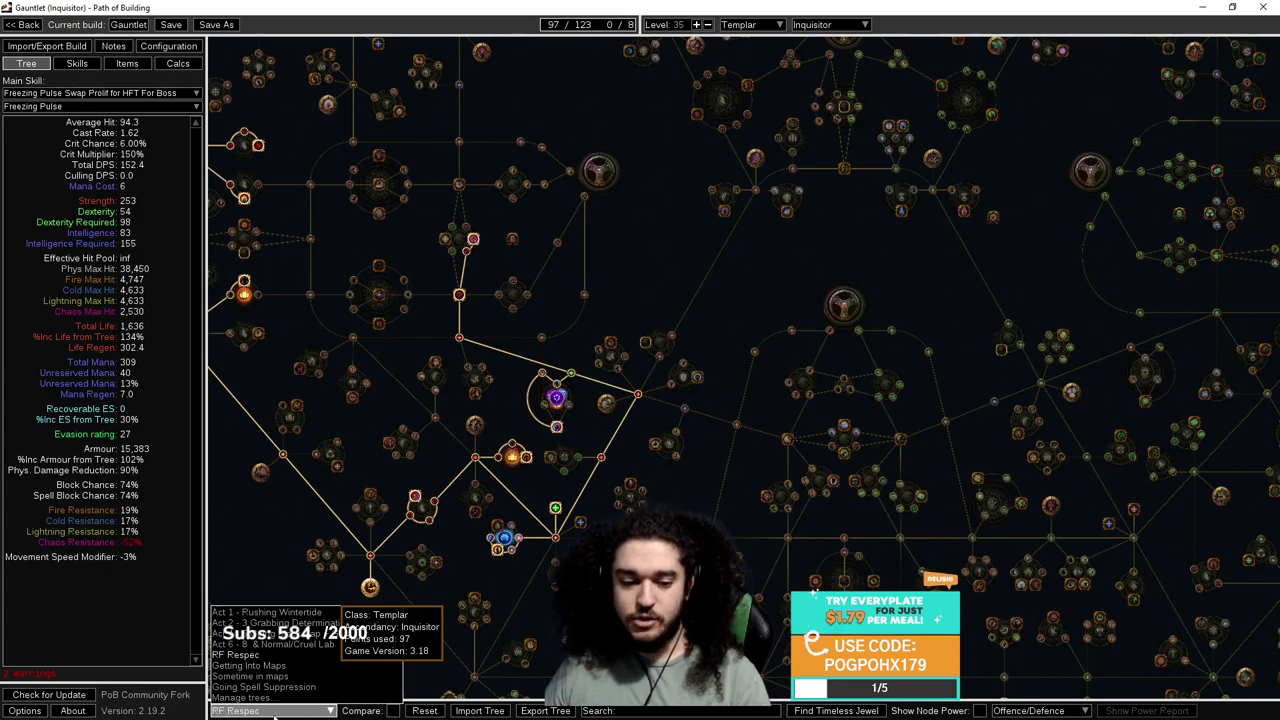
left_click_drag(710, 288, 757, 471)
scroll(627, 283, "down", 3)
Step through the Getting Into Maps tree to the Sometime in maps tree and view its overall layout.
left_click(275, 711)
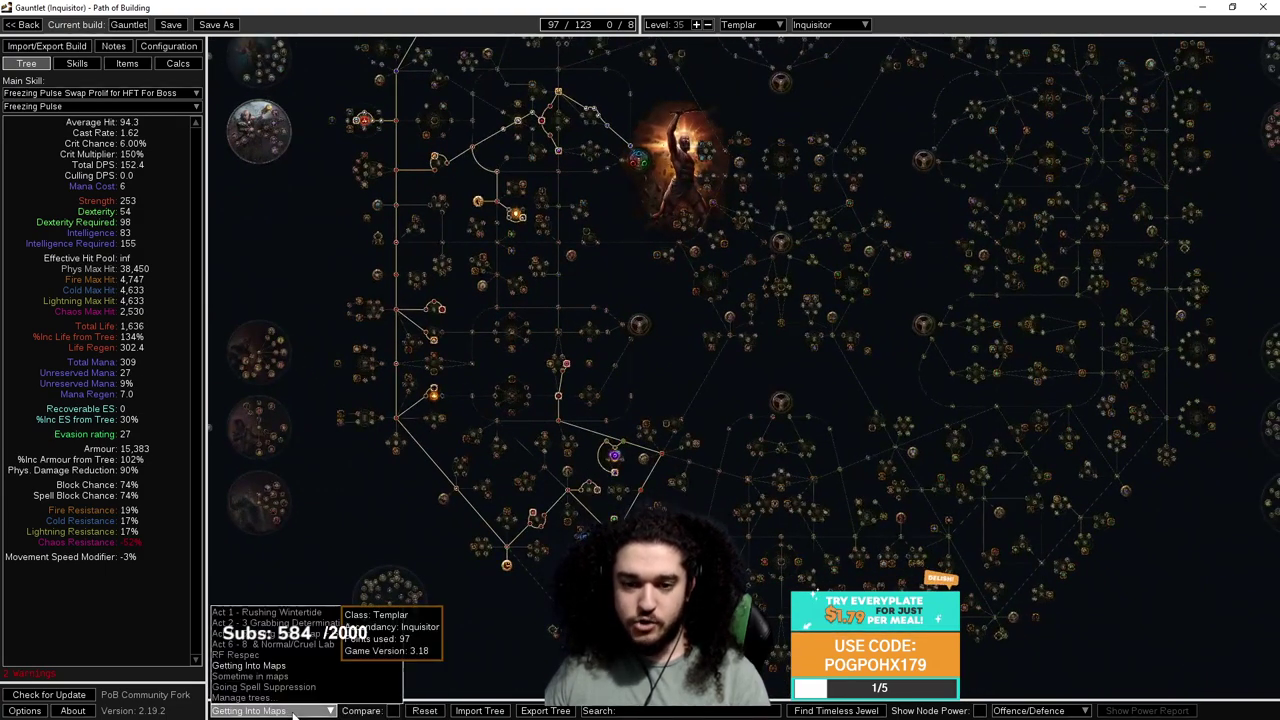
scroll(275, 711, "down", 1)
scroll(275, 711, "up", 1)
scroll(275, 711, "down", 1)
left_click_drag(622, 394, 617, 466)
scroll(636, 429, "down", 1)
scroll(617, 466, "up", 1)
scroll(616, 465, "down", 3)
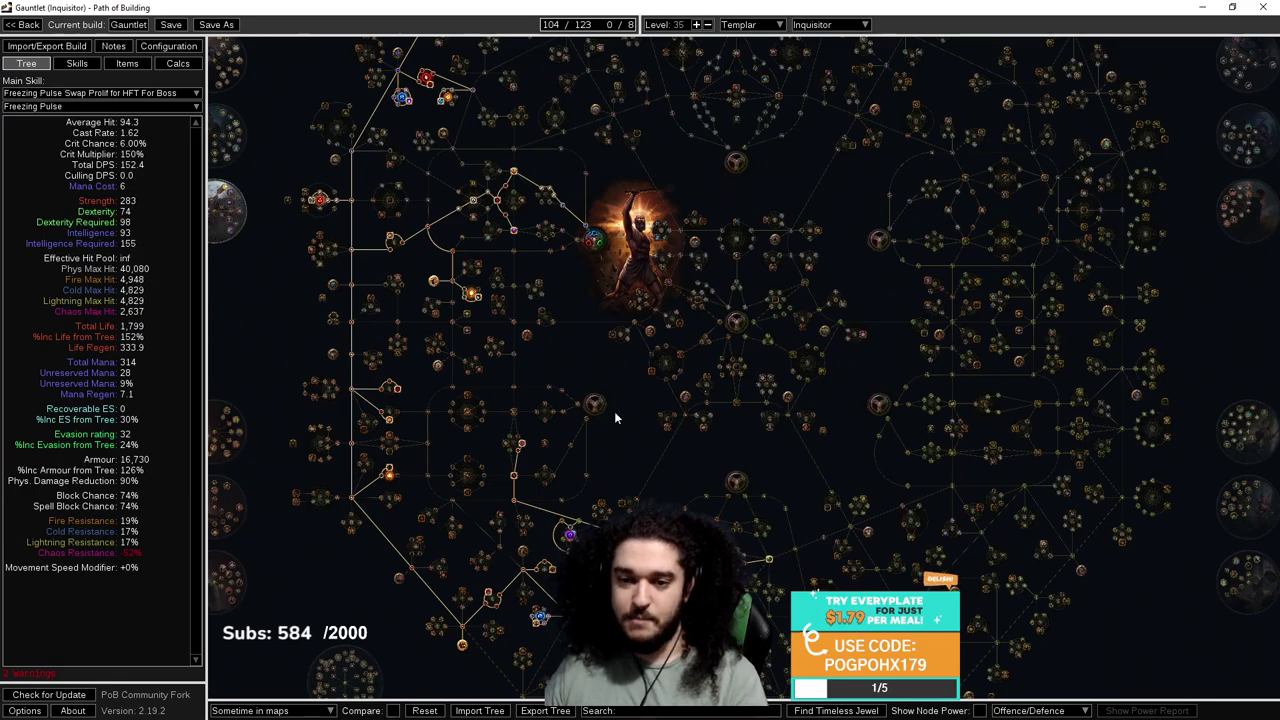
Keep the Sometime in maps tree selected and examine its added path through the lower middle notables.
left_click(266, 710)
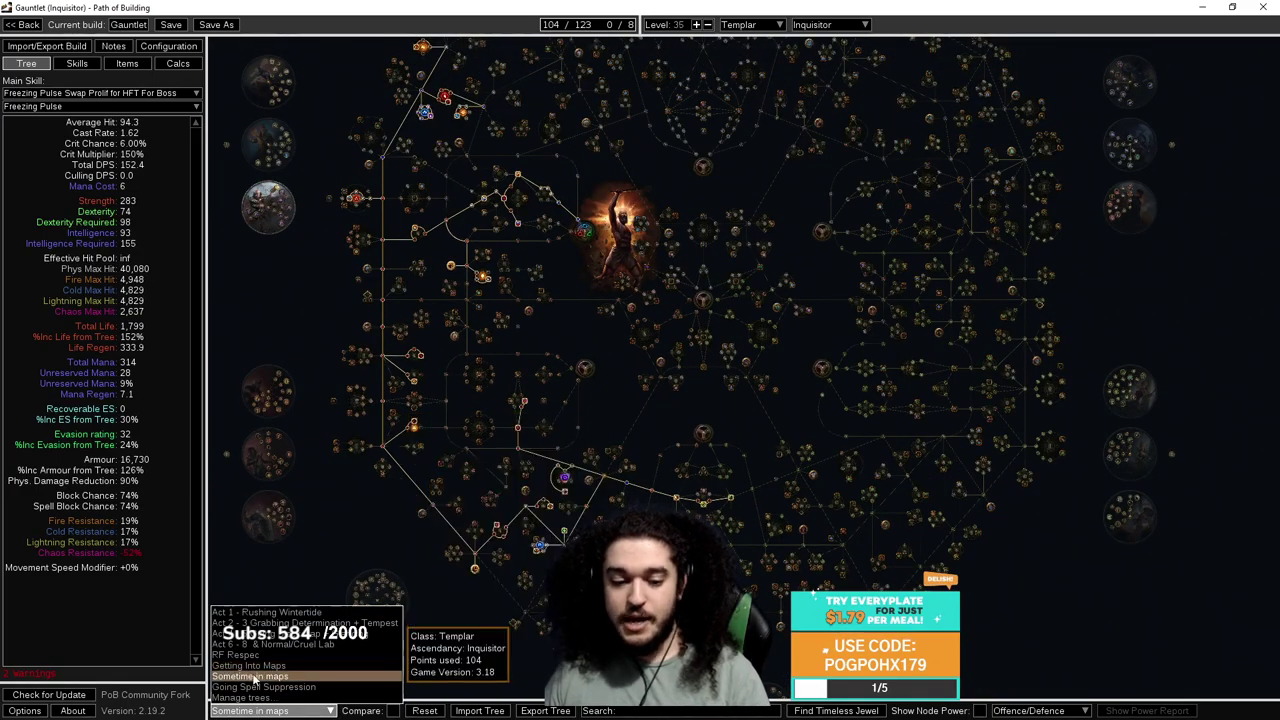
left_click(258, 677)
scroll(632, 489, "up", 4)
left_click_drag(632, 489, 557, 309)
scroll(558, 310, "up", 6)
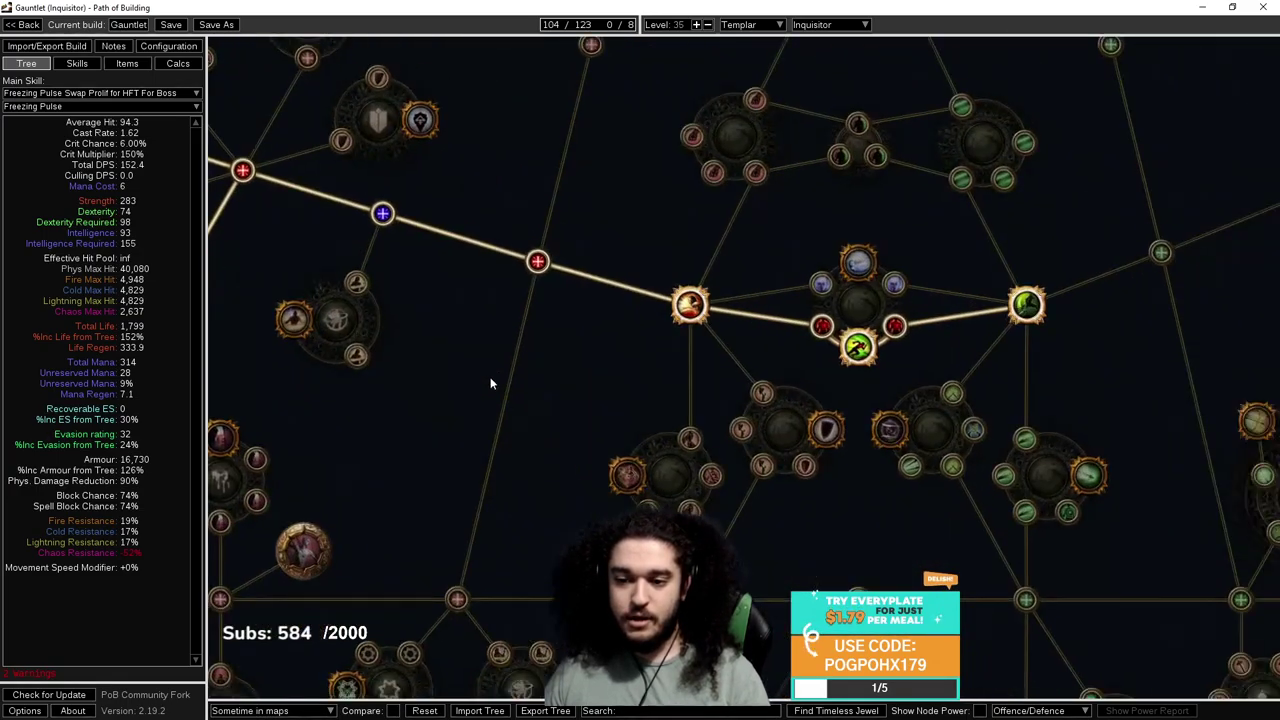
mouse_move(741, 327)
left_click_drag(780, 336, 586, 292)
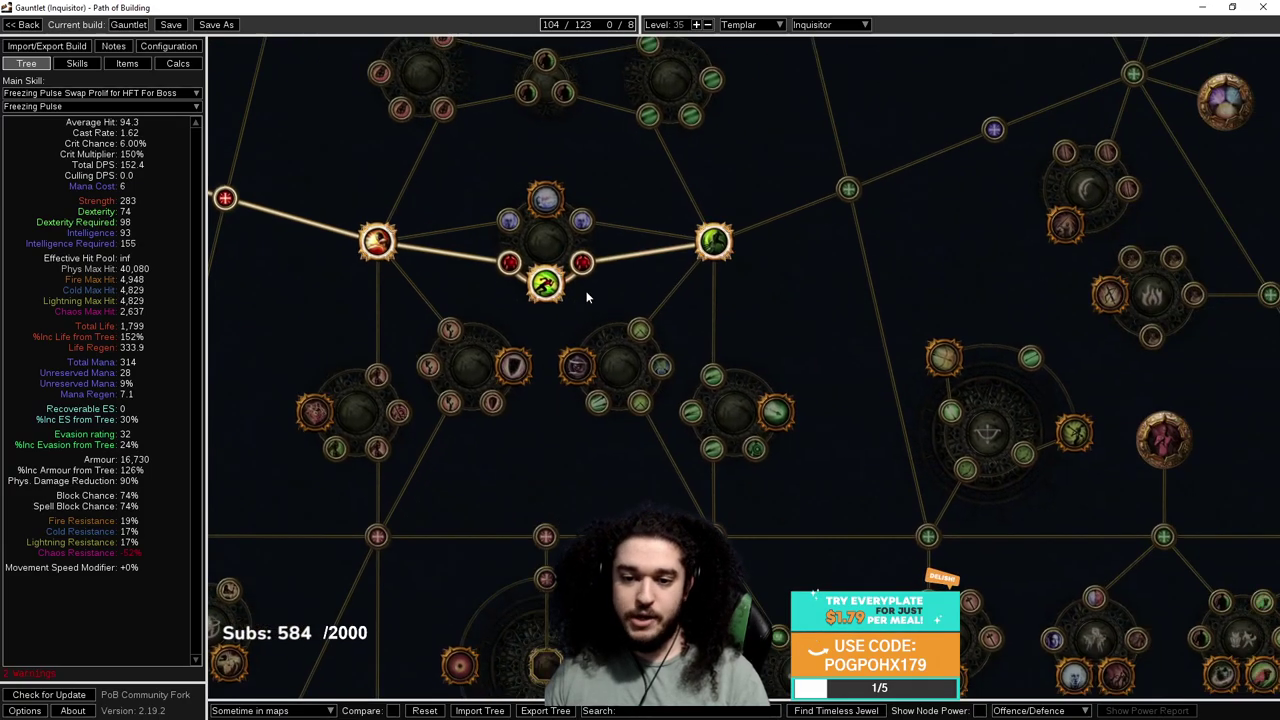
mouse_move(711, 251)
scroll(710, 253, "down", 6)
scroll(550, 104, "down", 6)
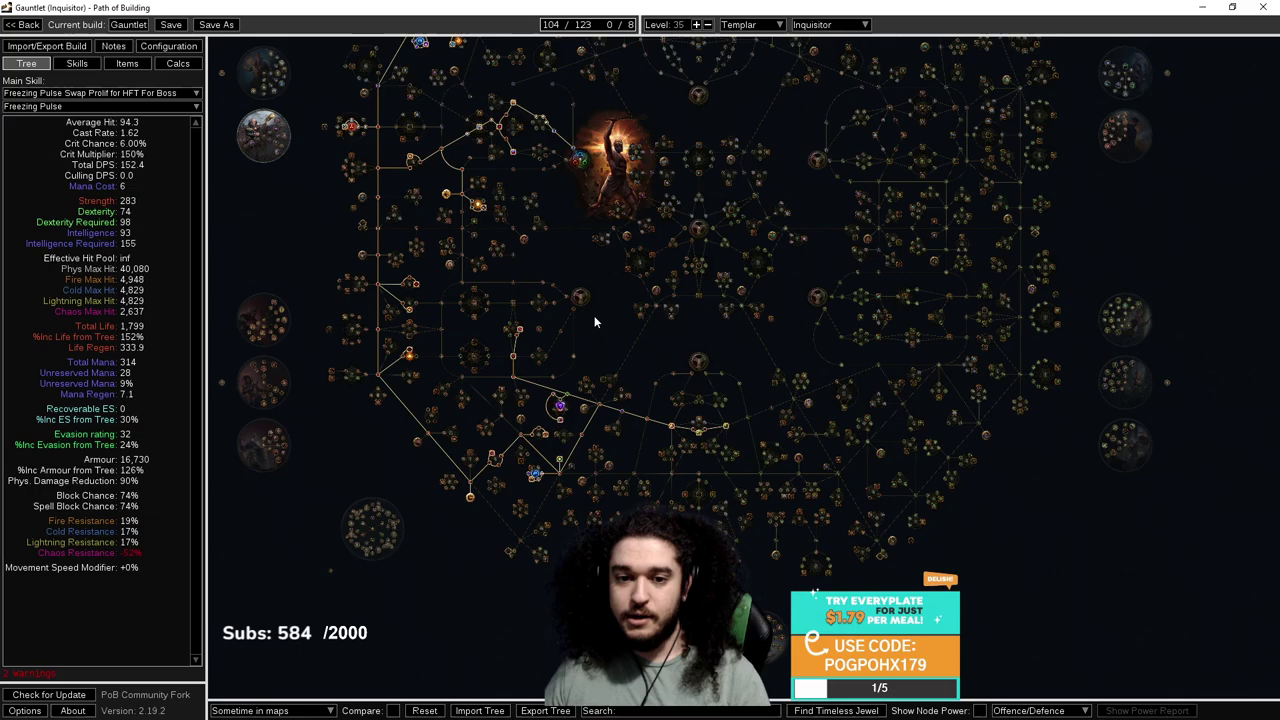
Compare the Sometime in maps tree with Getting Into Maps and return to Sometime in maps.
scroll(594, 315, "up", 6)
scroll(741, 455, "down", 8)
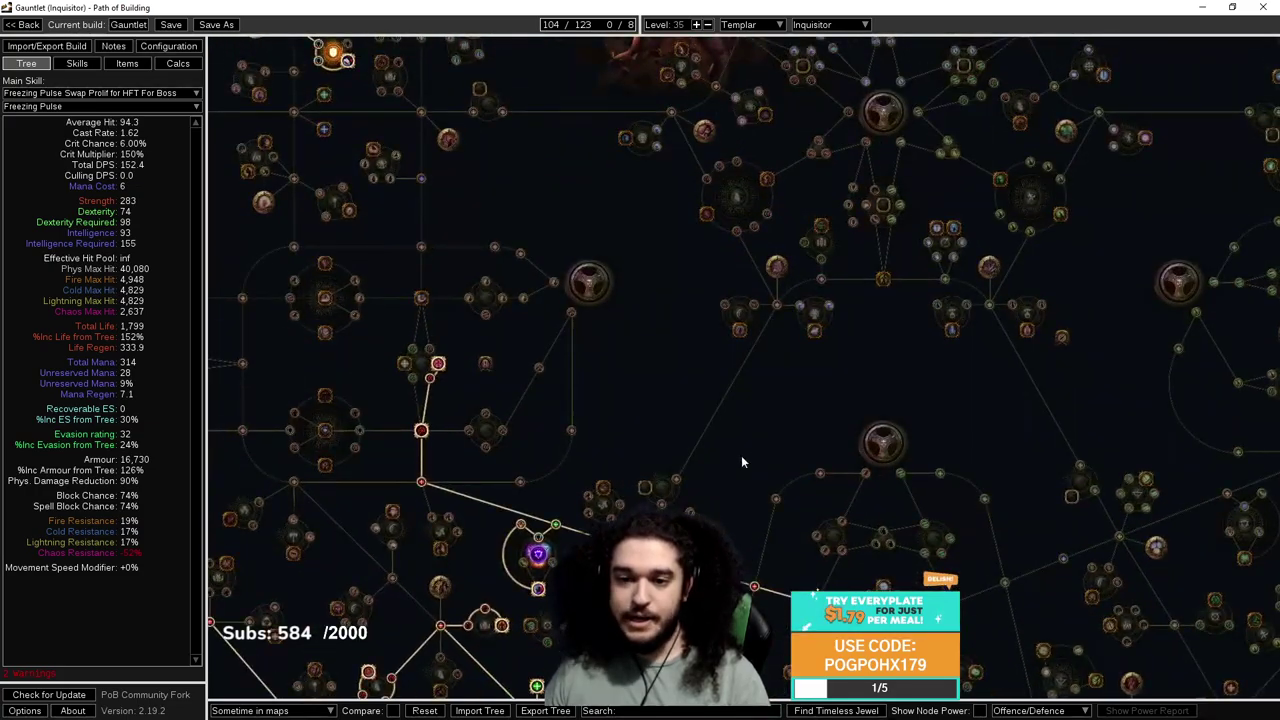
left_click(248, 710)
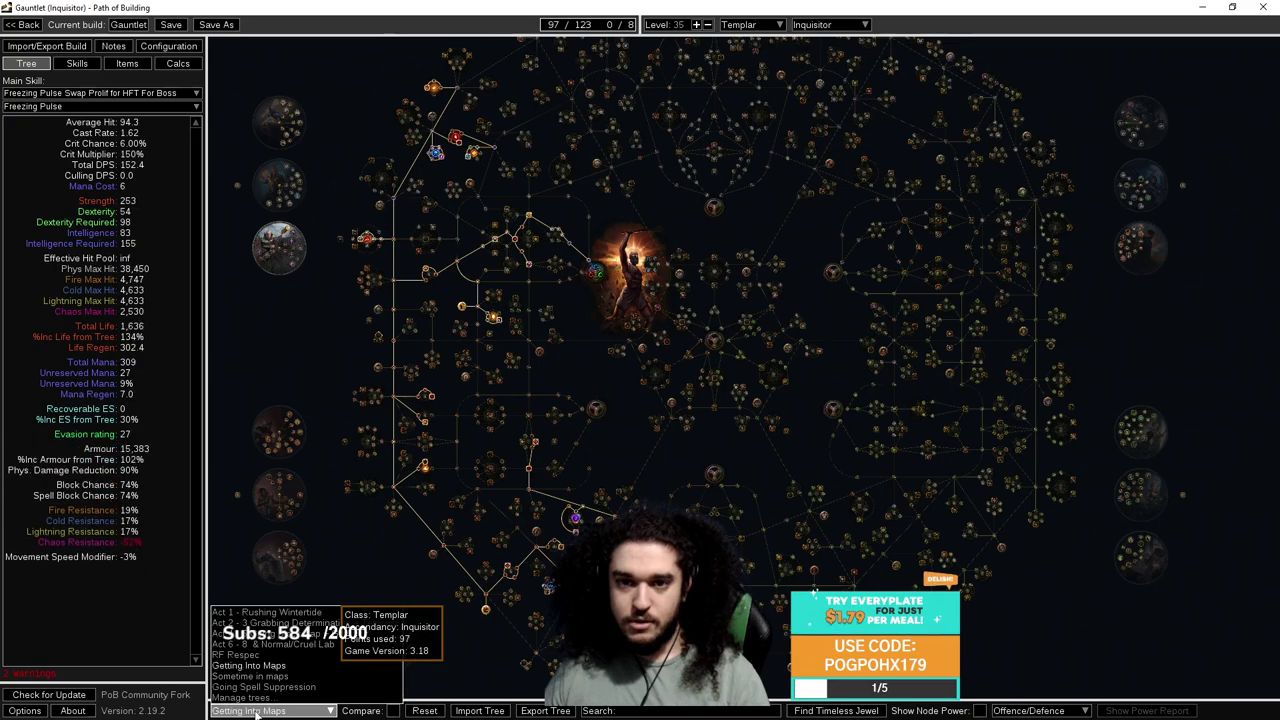
left_click(255, 711)
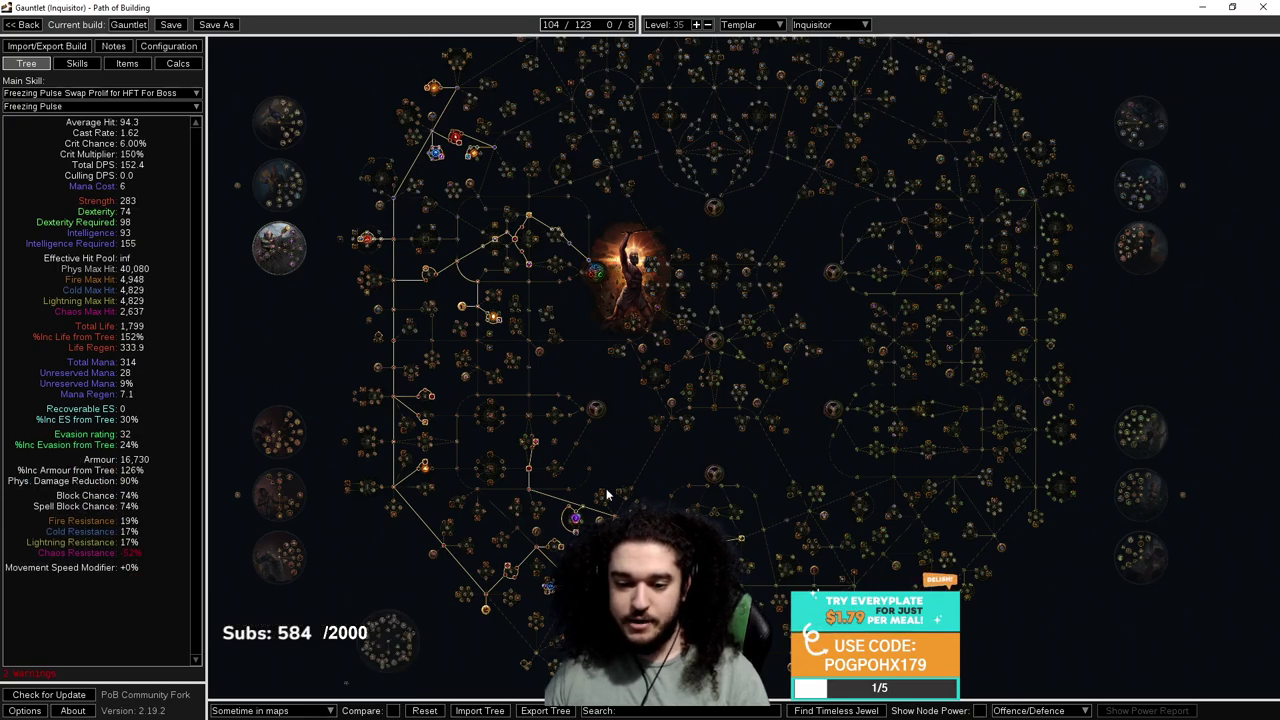
Trace the Sometime in maps branch from the attribute nodes to its far green notable.
scroll(598, 302, "up", 6)
scroll(1097, 381, "up", 3)
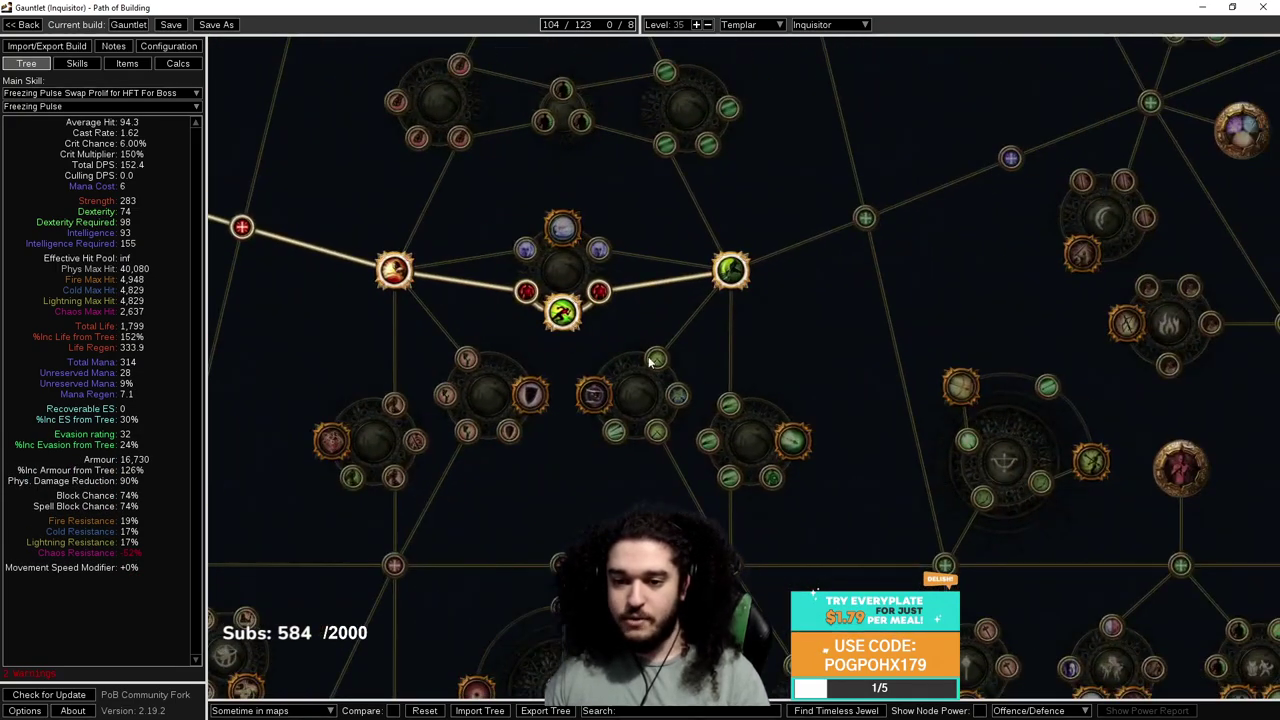
scroll(871, 300, "down", 6)
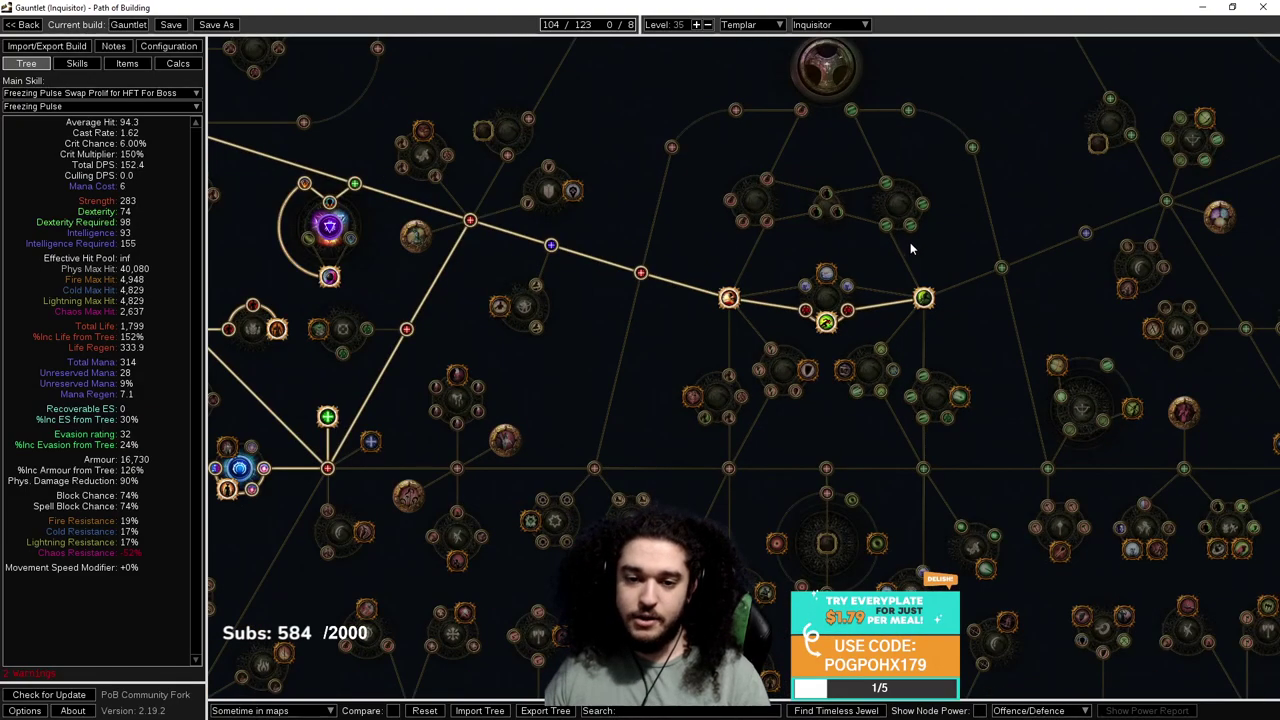
scroll(812, 277, "up", 4)
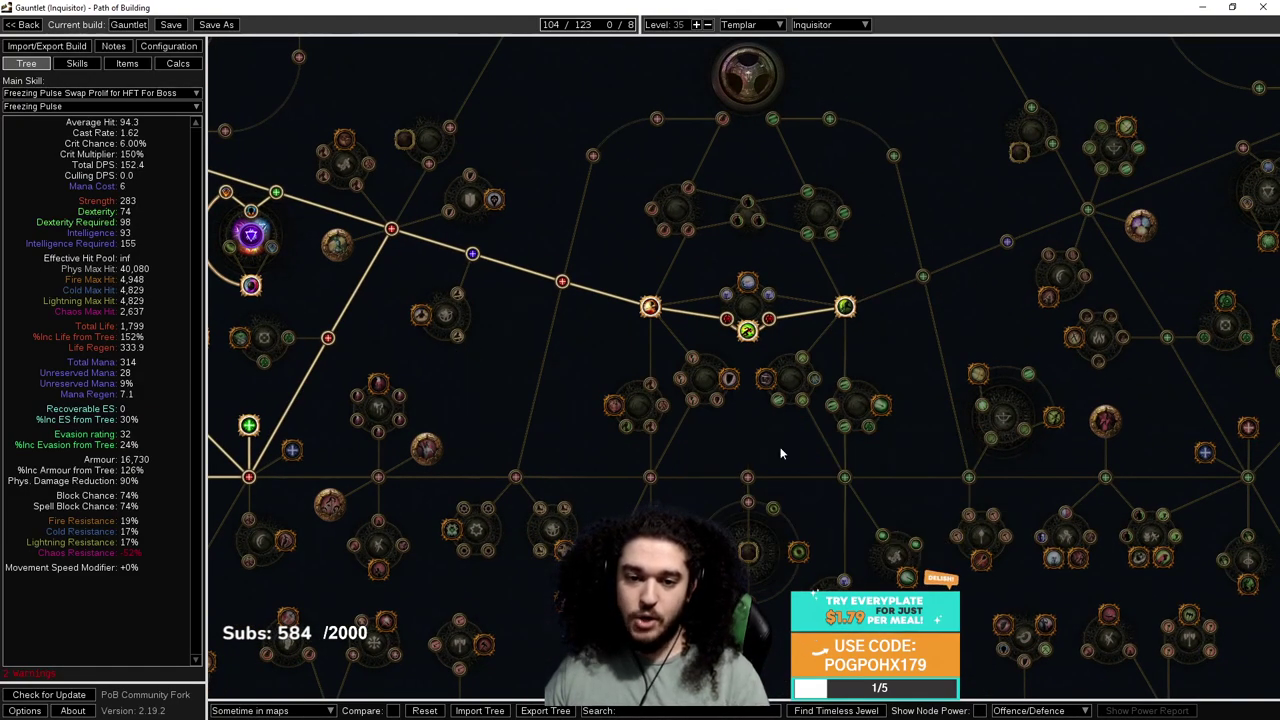
scroll(880, 260, "up", 2)
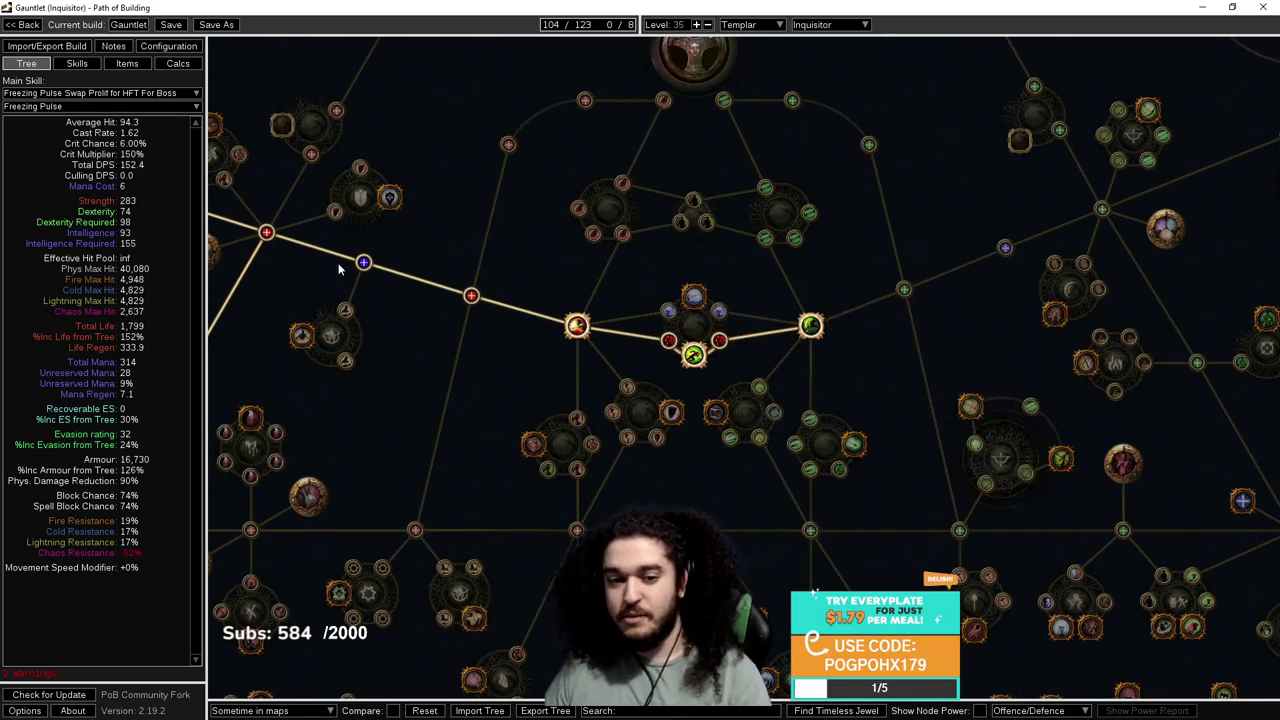
Read the Art of the Gladiator node's bonuses and review its place on the lower branch.
left_click_drag(876, 404, 760, 398)
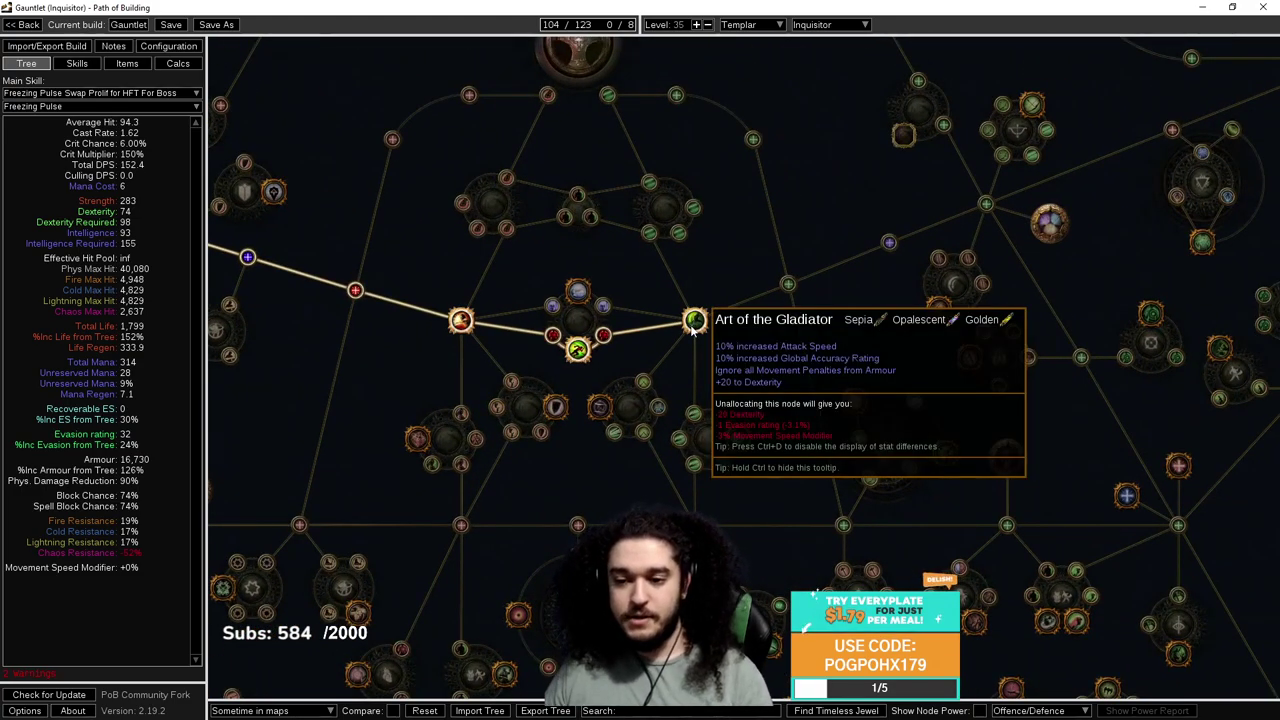
left_click_drag(639, 368, 782, 340)
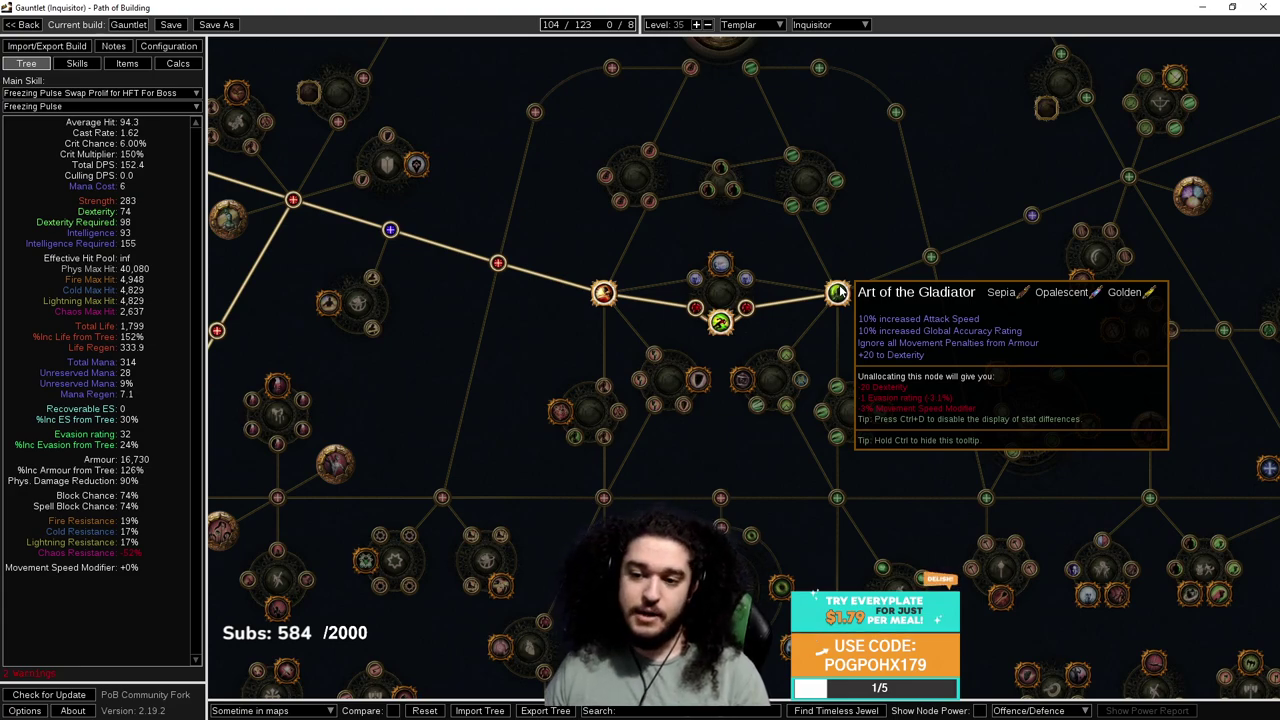
left_click_drag(548, 164, 592, 373)
scroll(585, 270, "down", 2)
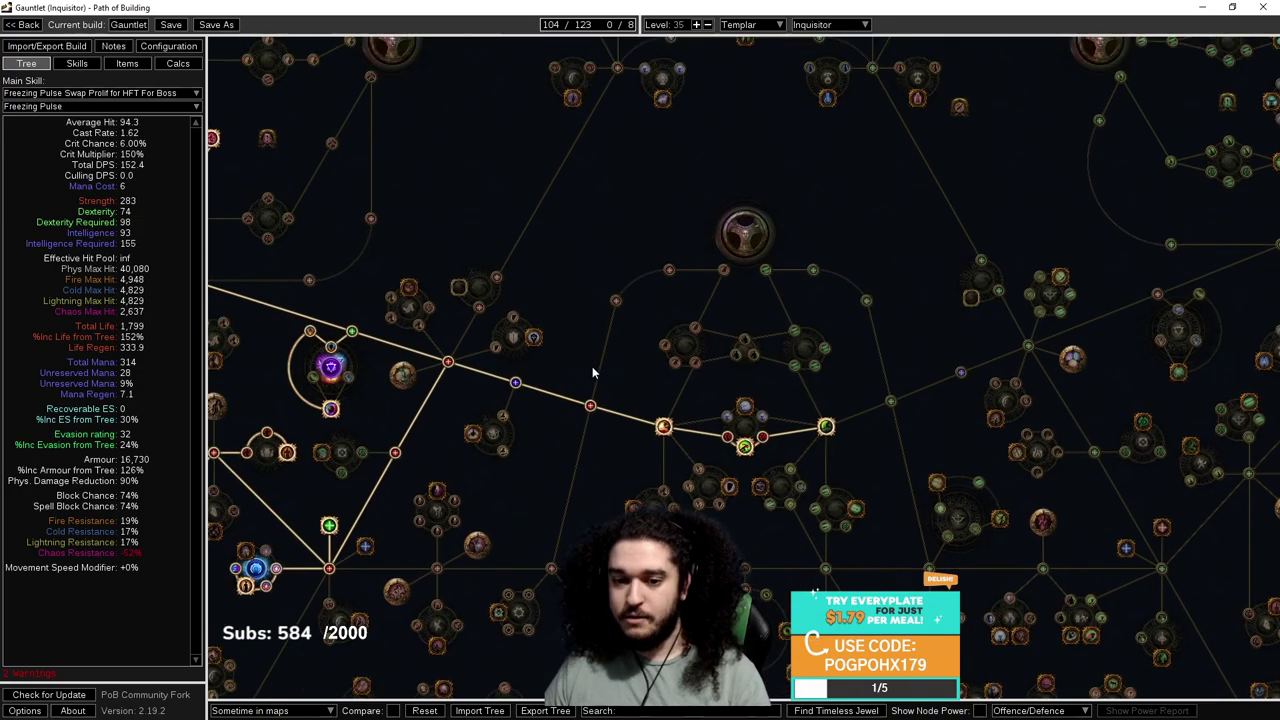
scroll(620, 350, "down", 4)
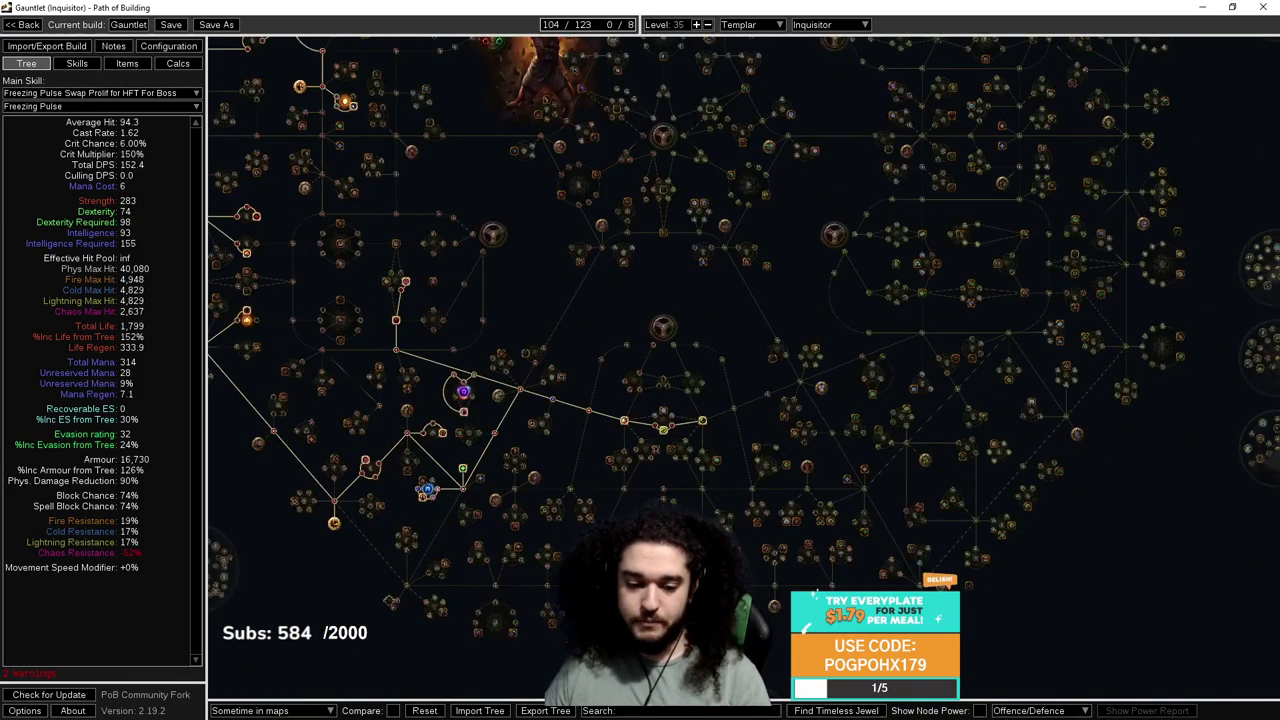
Switch to the Going Spell Suppression tree and examine its new central path.
left_click(255, 712)
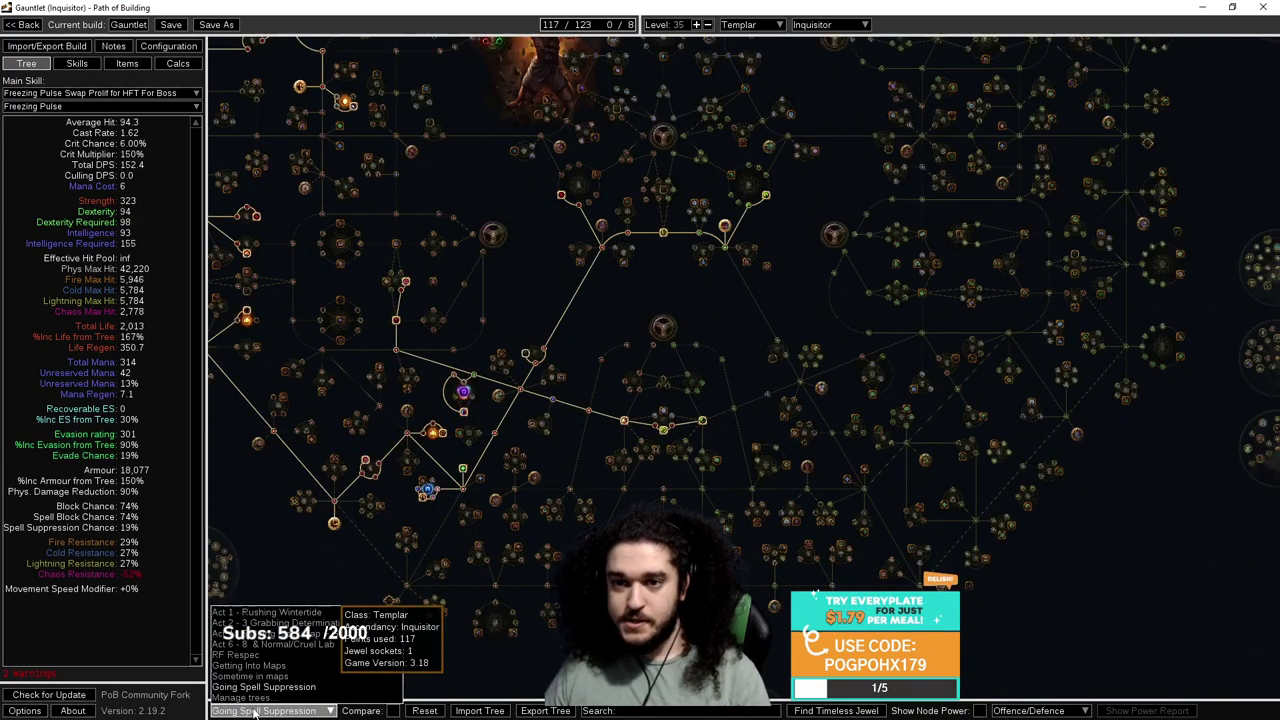
left_click(255, 712)
left_click_drag(631, 284, 616, 312)
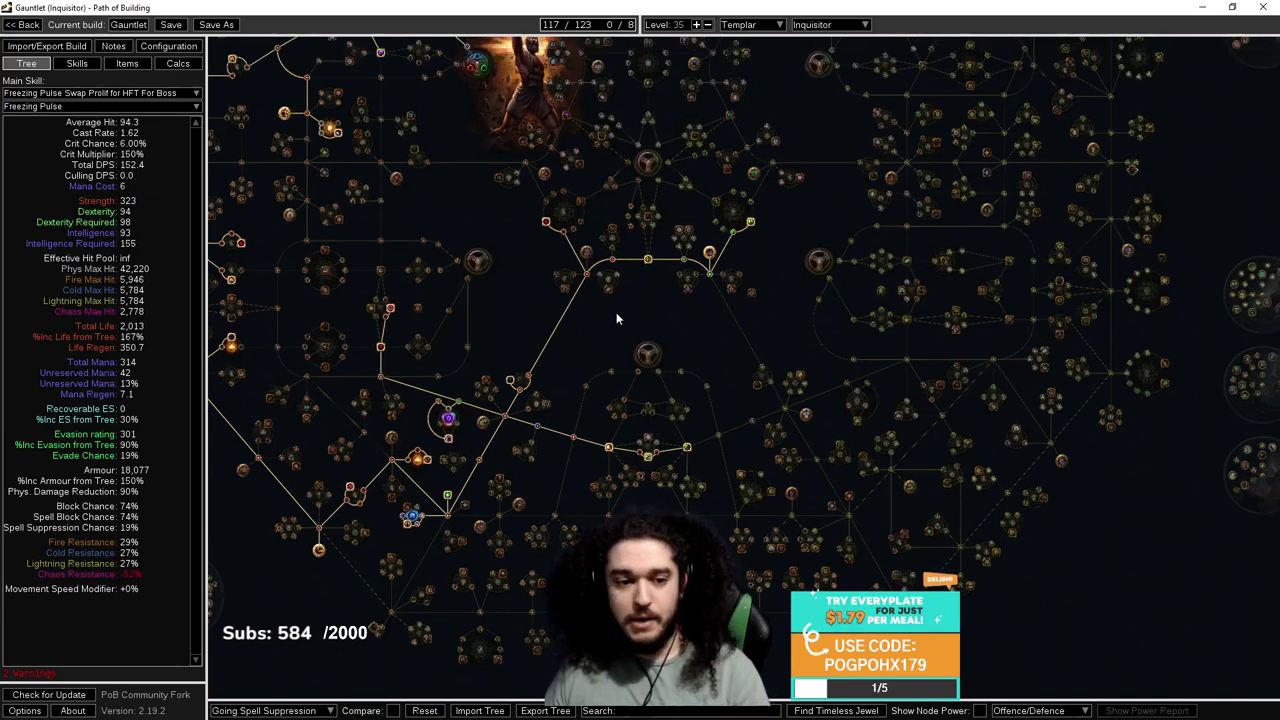
scroll(616, 318, "up", 2)
scroll(616, 318, "up", 2)
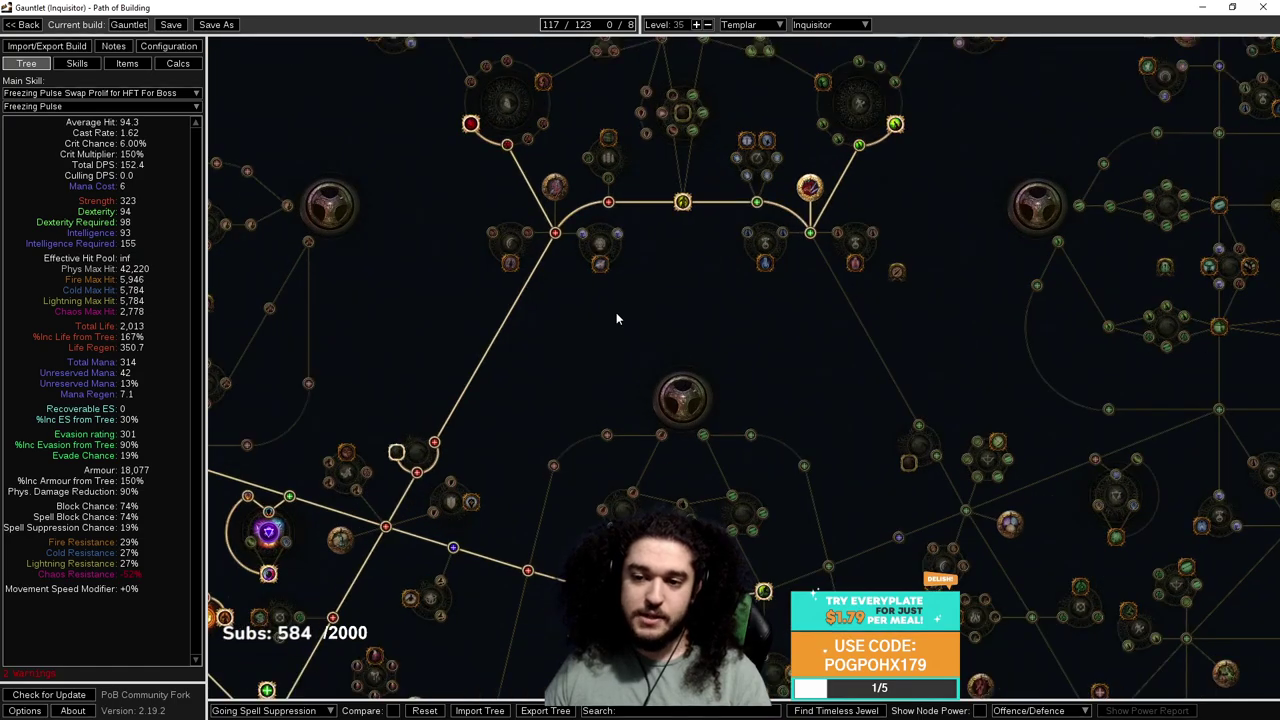
Follow the Going Spell Suppression path up to the Sentinel node and read its armour, evasion and resistance bonuses.
left_click_drag(616, 312, 590, 488)
left_click_drag(756, 443, 917, 254)
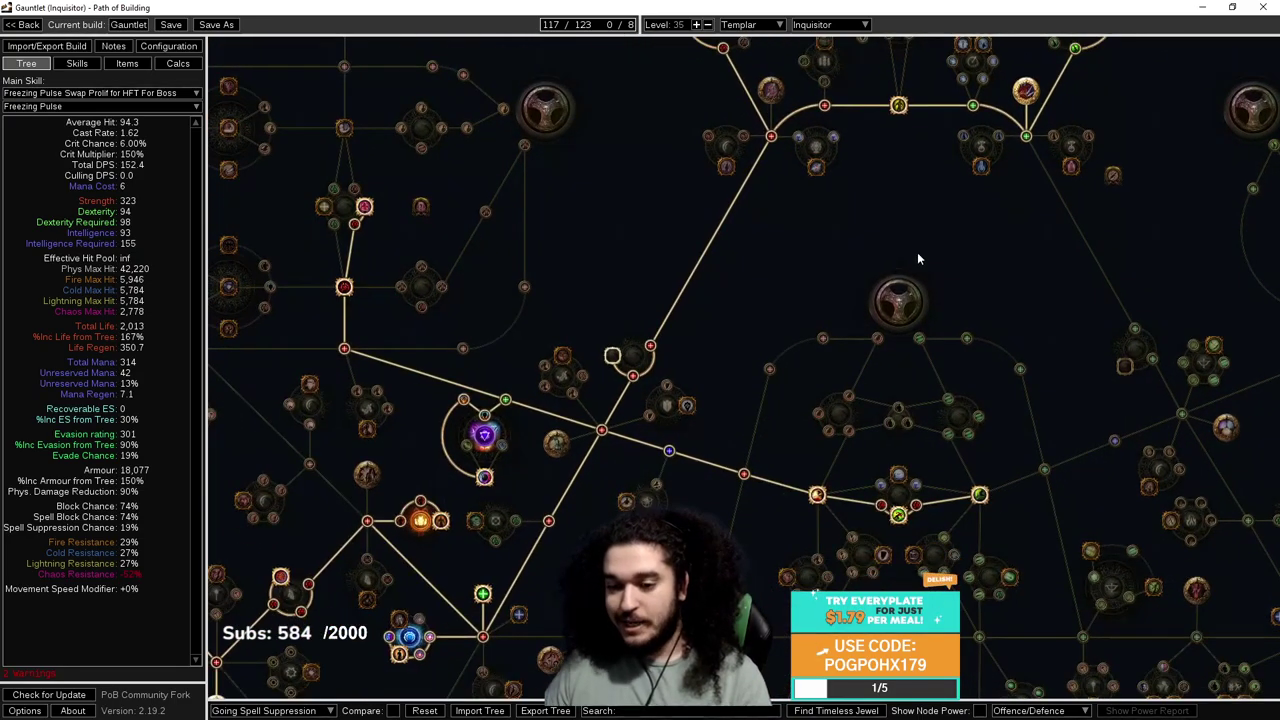
scroll(702, 313, "up", 2)
left_click_drag(700, 314, 694, 350)
mouse_move(565, 415)
left_click_drag(834, 297, 731, 549)
left_click_drag(897, 385, 624, 376)
mouse_move(605, 286)
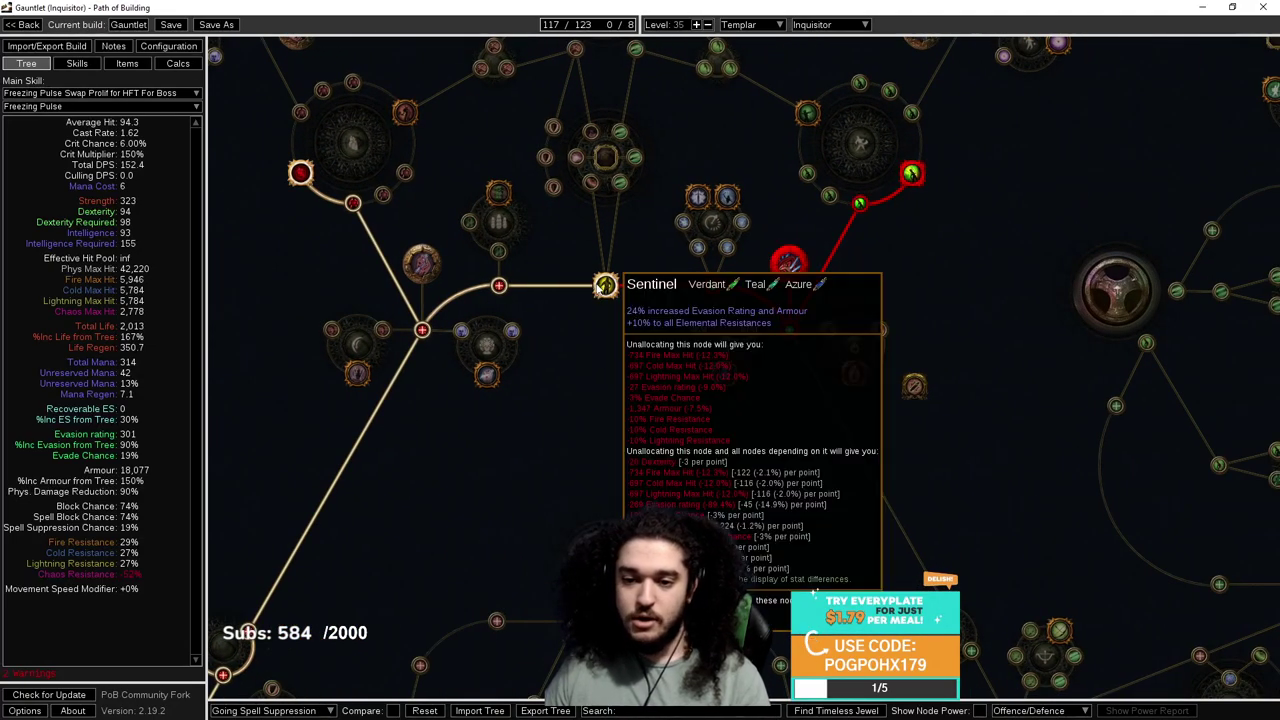
mouse_move(697, 414)
left_mouse_down()
mouse_move(585, 412)
mouse_move(696, 392)
left_mouse_up()
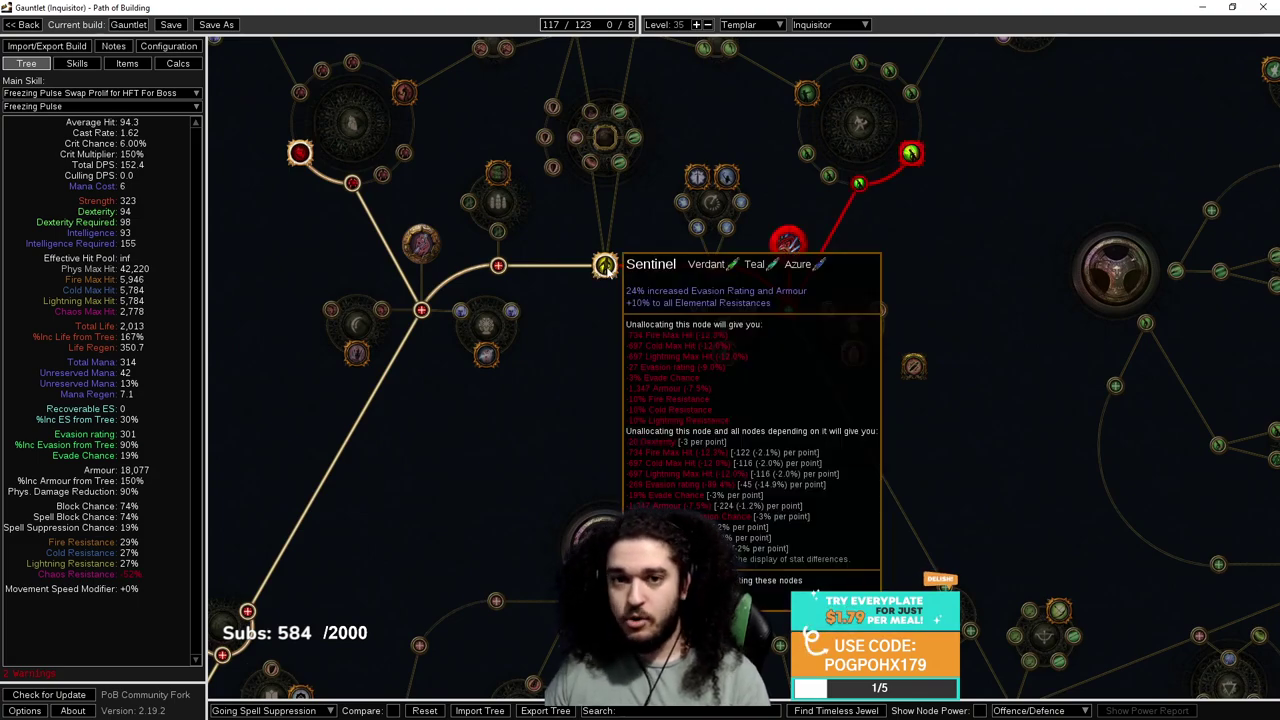
Read the Magebane keystone's effect and check the dexterity against its requirement in the stats.
left_click_drag(605, 266, 478, 422)
mouse_move(607, 288)
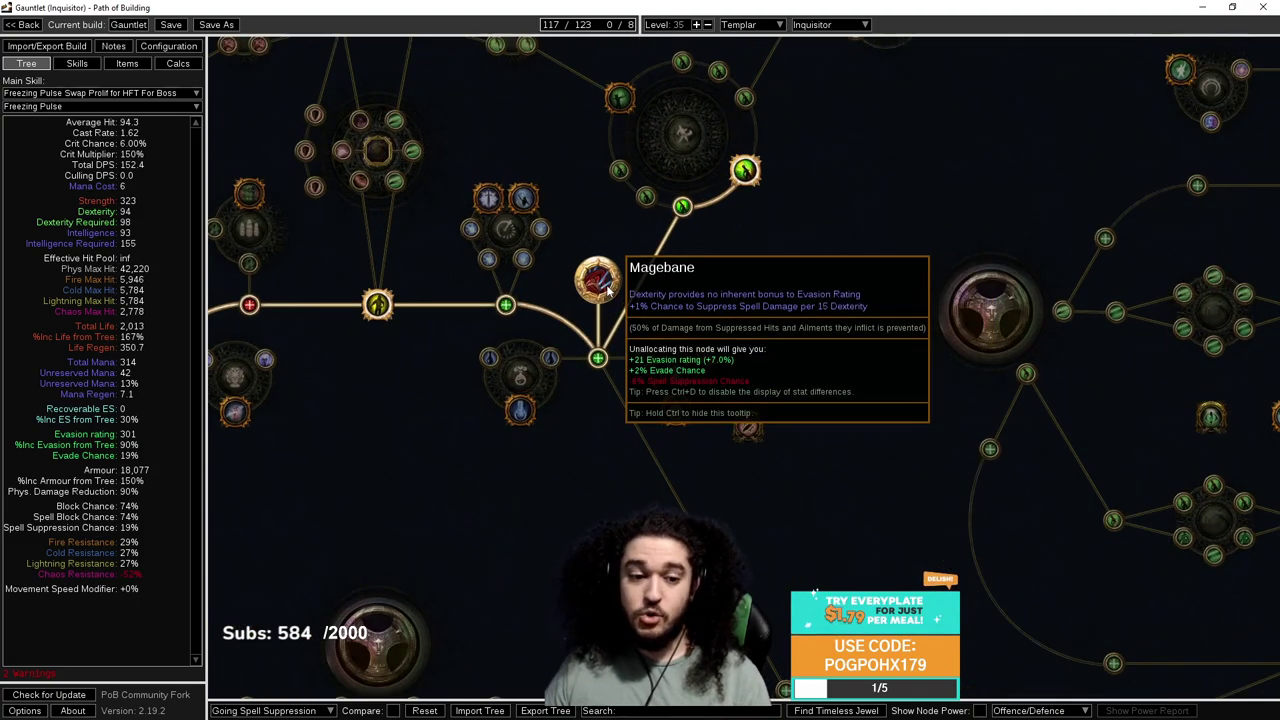
left_click_drag(726, 310, 720, 224)
scroll(720, 224, "down", 3)
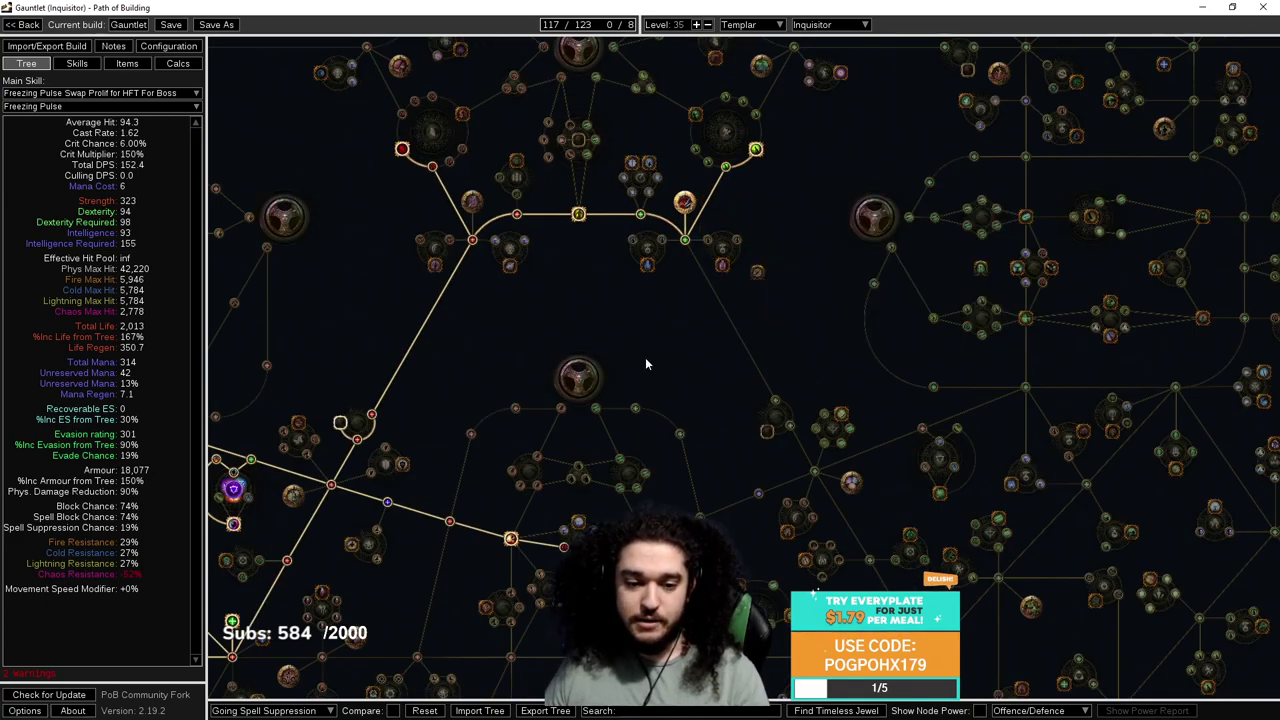
left_click_drag(645, 357, 527, 205)
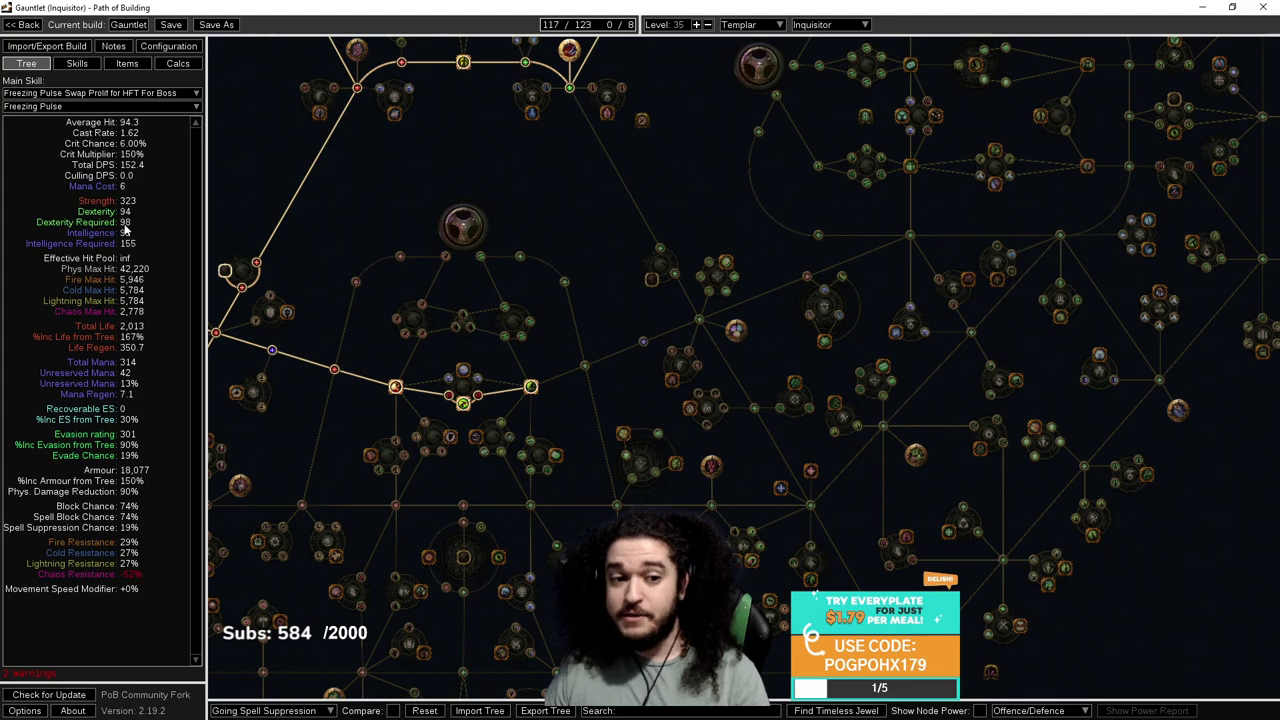
Allocate the chain of Dexterity nodes running down from Magebane until all 123 passive points are used.
scroll(449, 272, "up", 3)
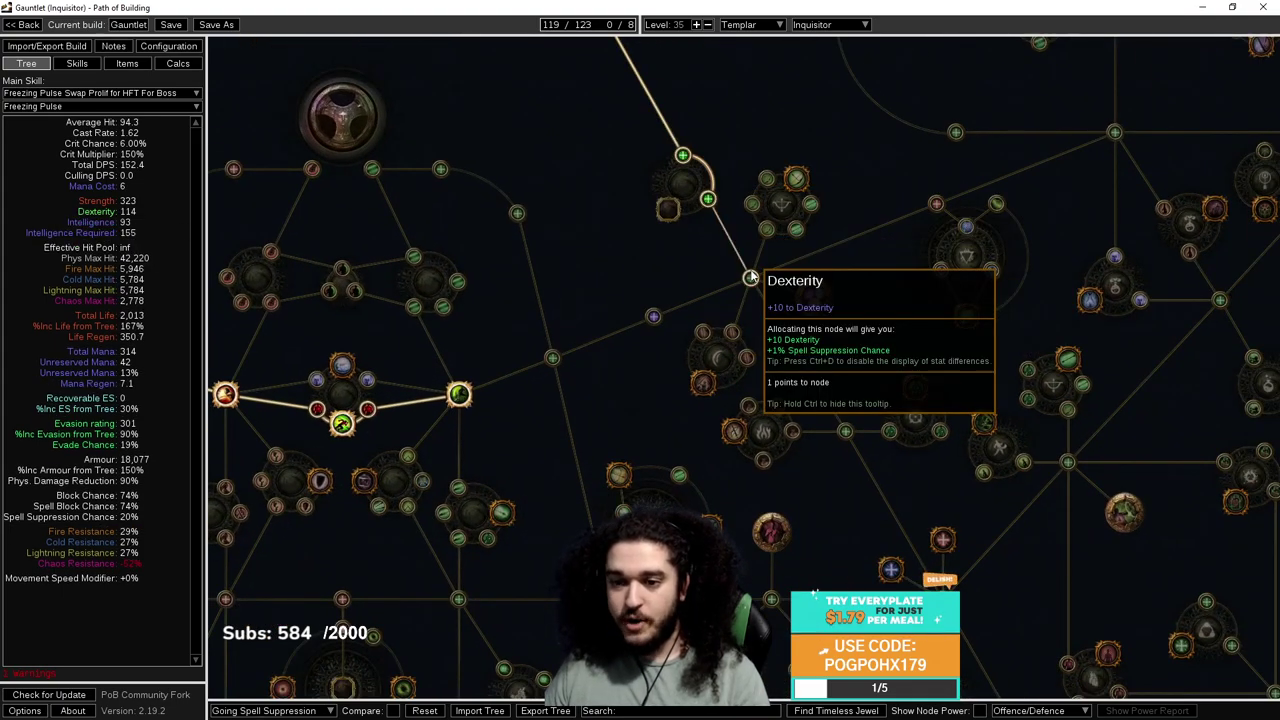
left_click(751, 276)
left_click_drag(836, 204, 601, 260)
left_click_drag(703, 469, 663, 223)
scroll(571, 243, "down", 3)
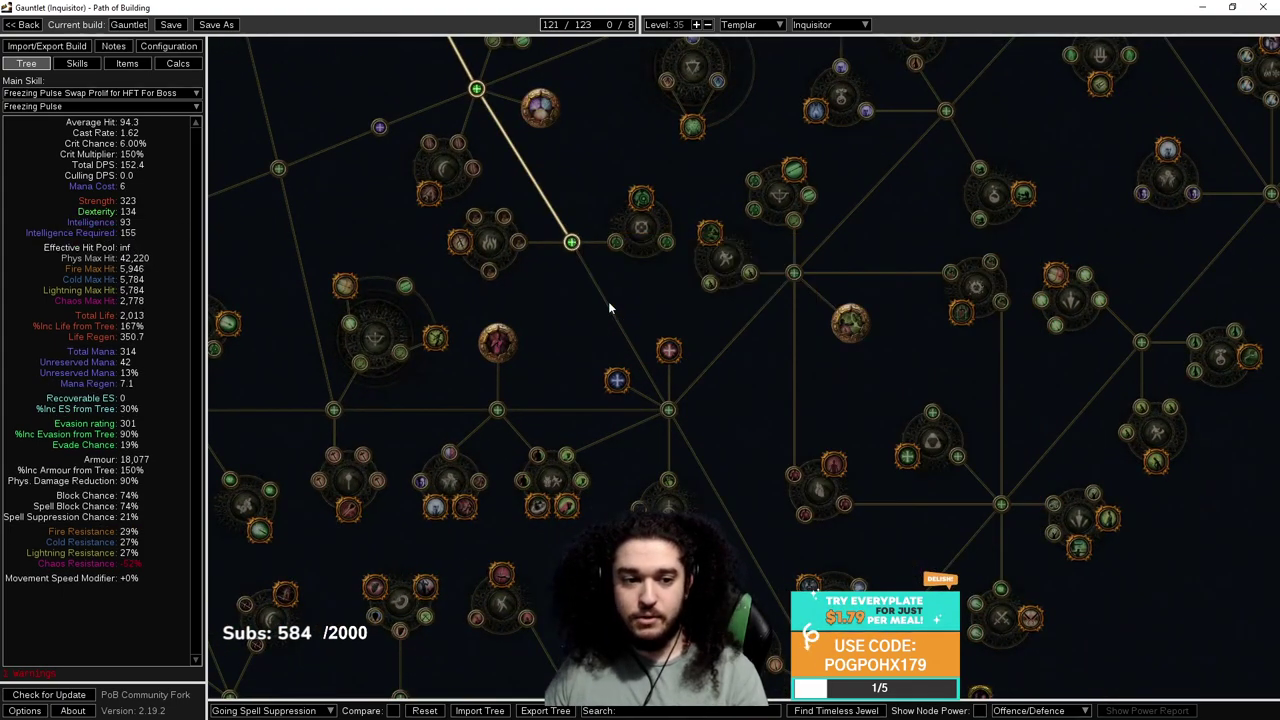
left_click(686, 342)
scroll(564, 303, "up", 3)
Check the dexterity, spell suppression chance and resistances in the stats against the extended Magebane path.
left_click_drag(564, 310, 712, 544)
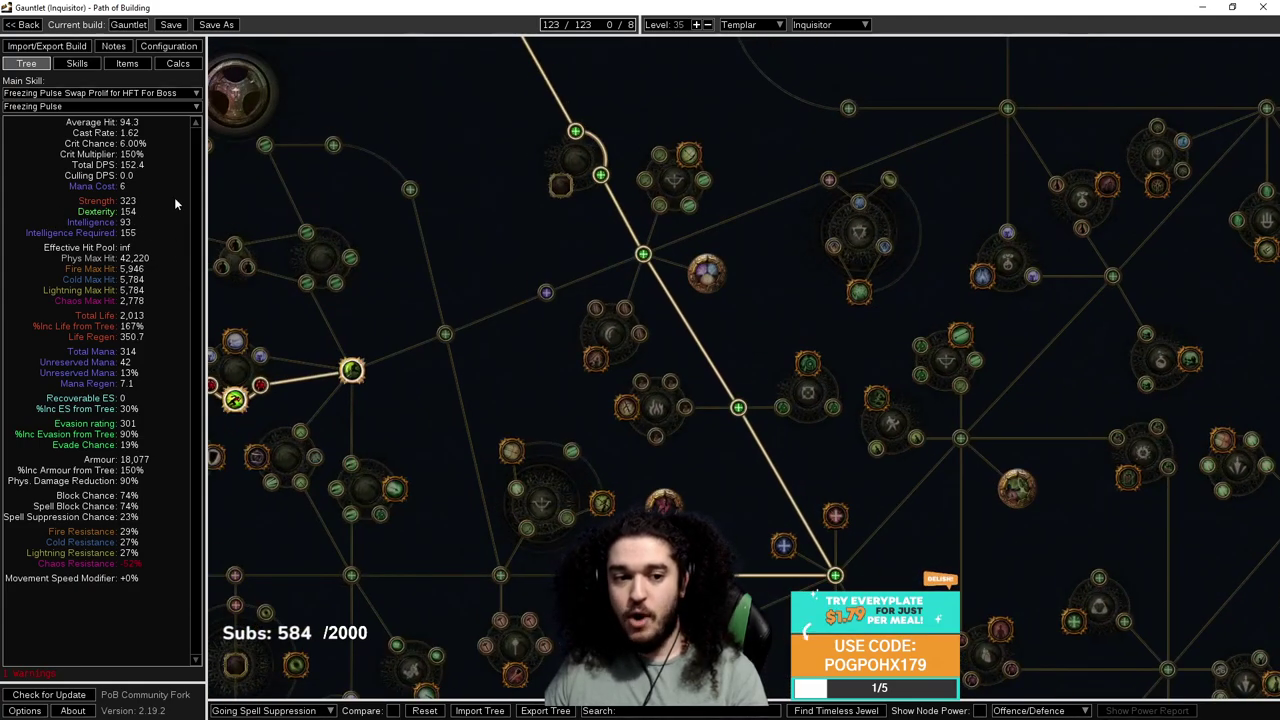
left_click_drag(602, 197, 506, 356)
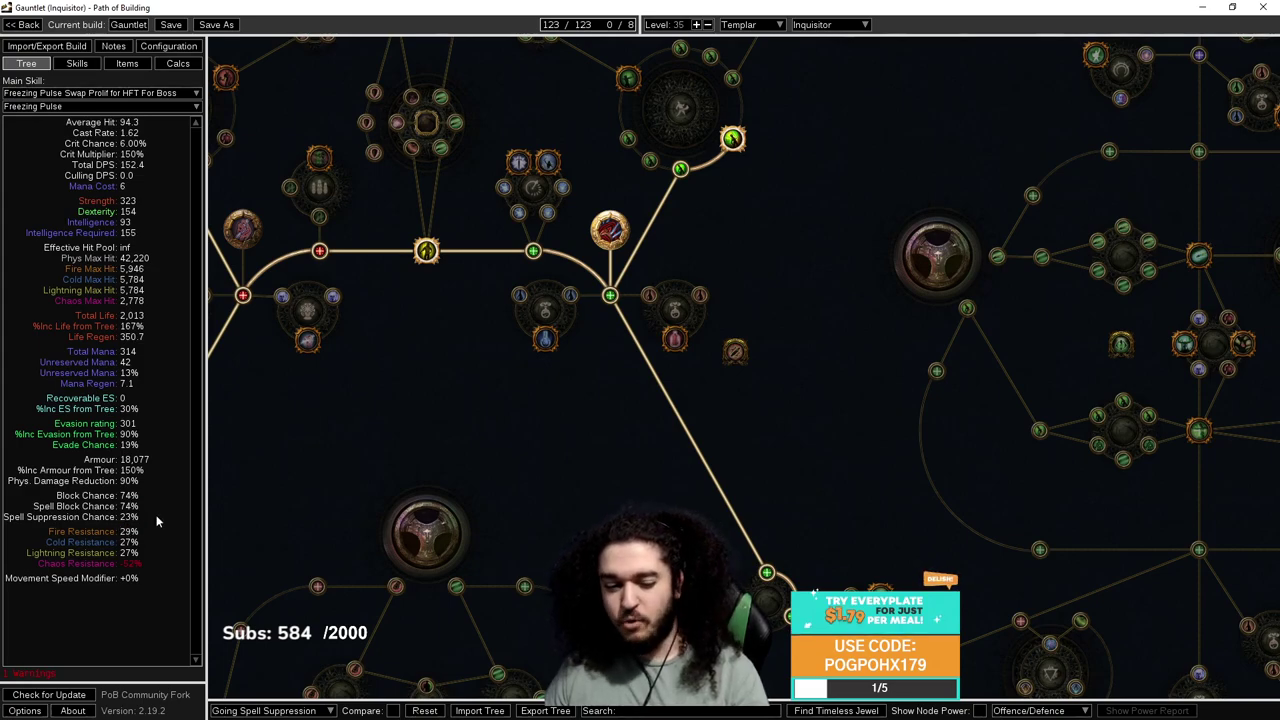
left_click_drag(564, 477, 720, 395)
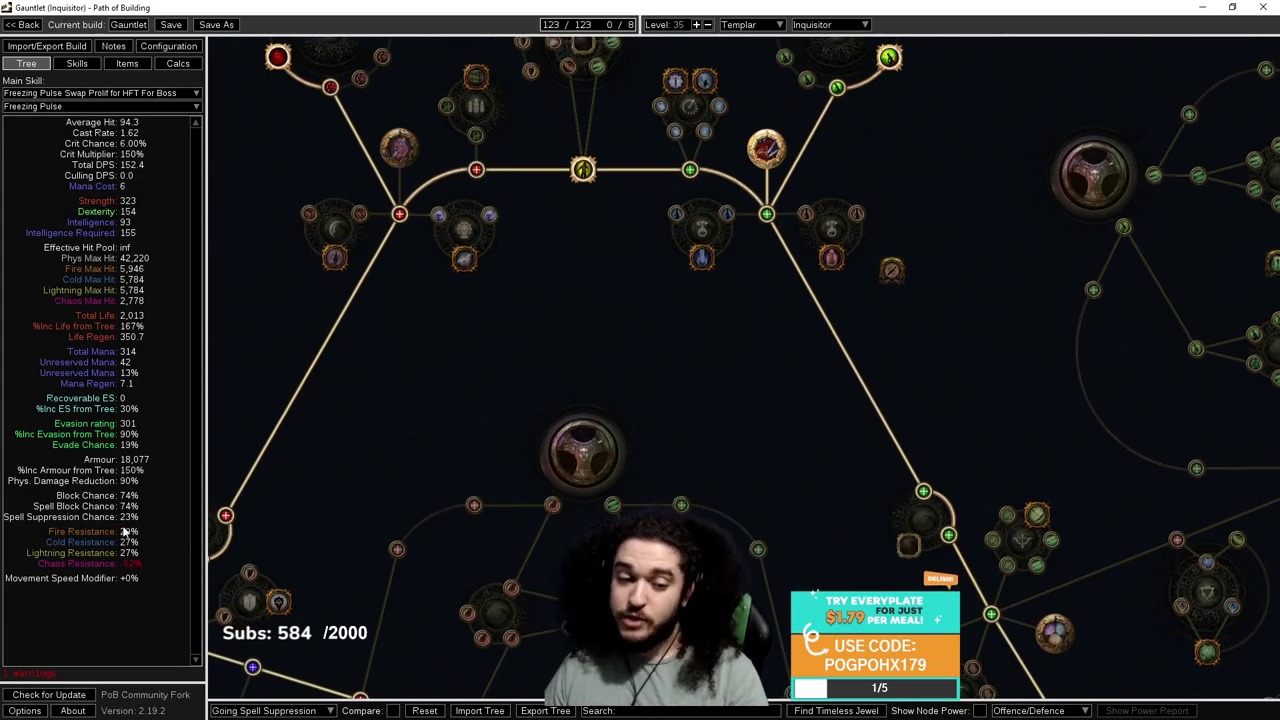
Deallocate the chain of Dexterity nodes running down from Magebane on the Going Spell Suppression tree.
left_click_drag(559, 389, 506, 427)
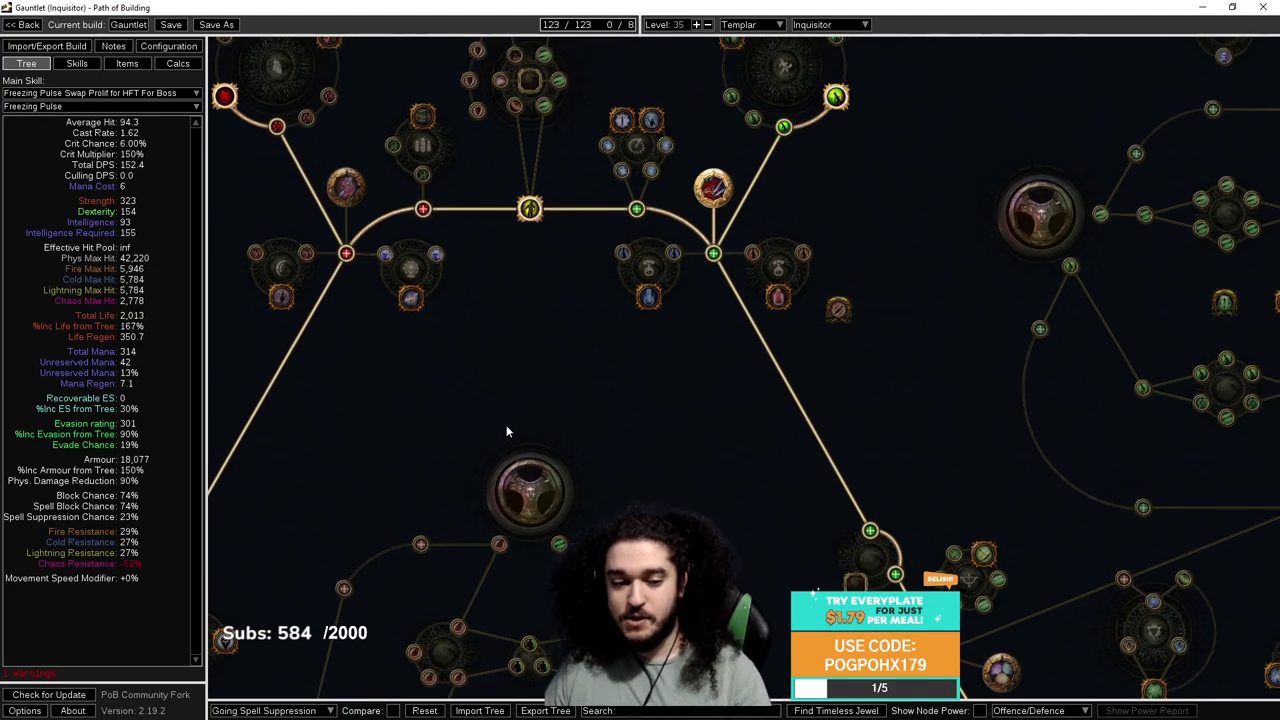
scroll(506, 427, "down", 2)
left_click_drag(605, 402, 593, 288)
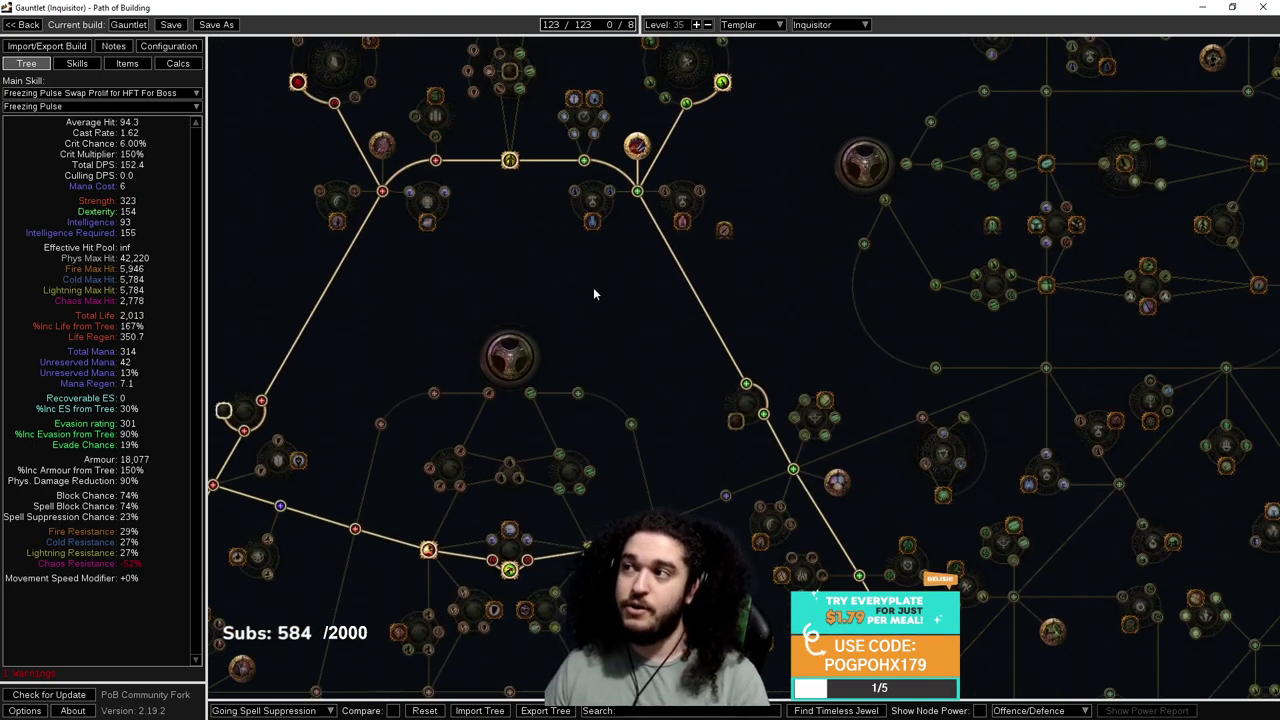
scroll(596, 203, "down", 3)
left_click_drag(596, 202, 614, 295)
left_click_drag(628, 206, 589, 197)
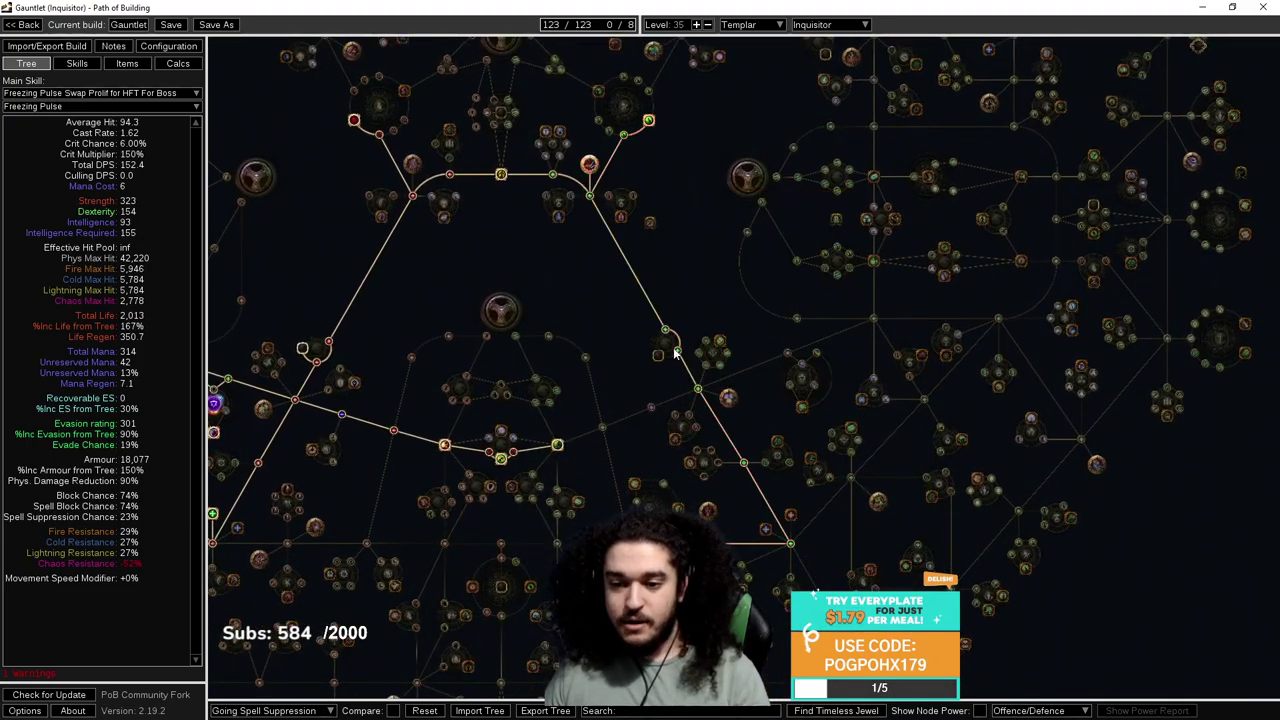
left_click(665, 330)
scroll(663, 357, "down", 3)
left_click_drag(660, 357, 655, 308)
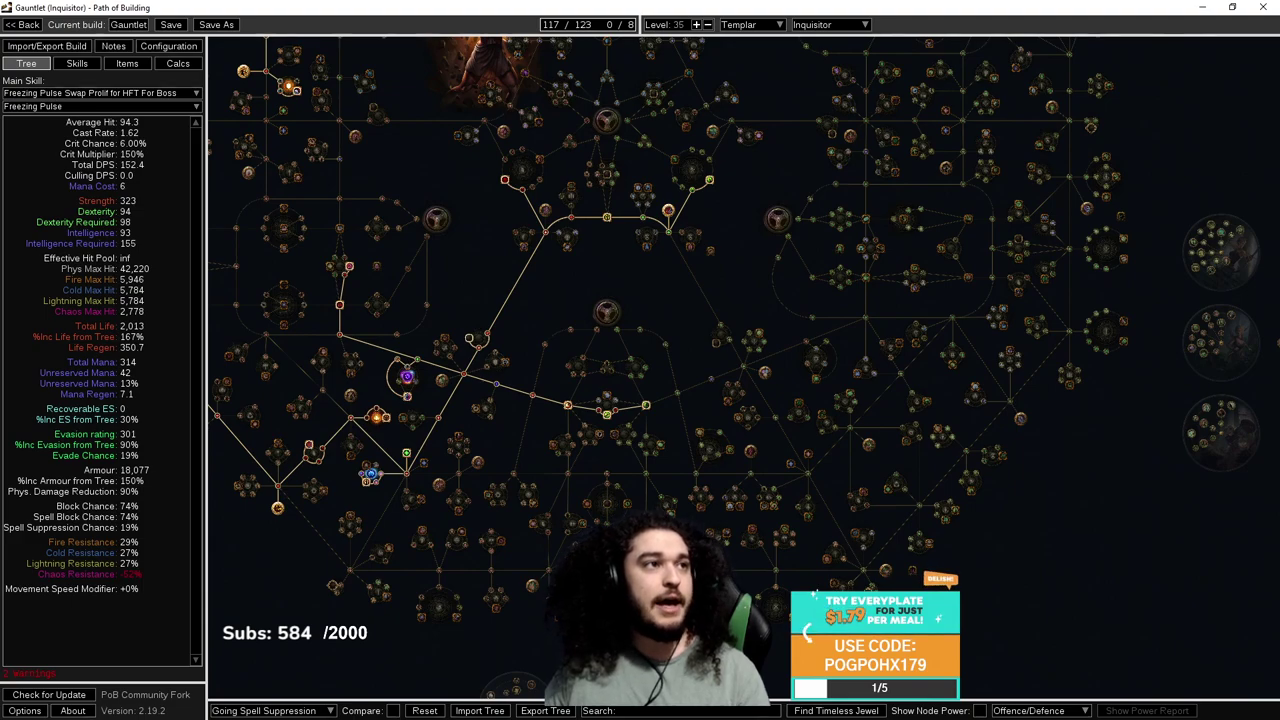
Switch to the browser image of spell suppression modifiers and compare the tiers for boots, helmet, body armour, shield and gloves.
left_click_drag(0, 50, 620, 2)
key("ctrl+plus")
key("ctrl+minus")
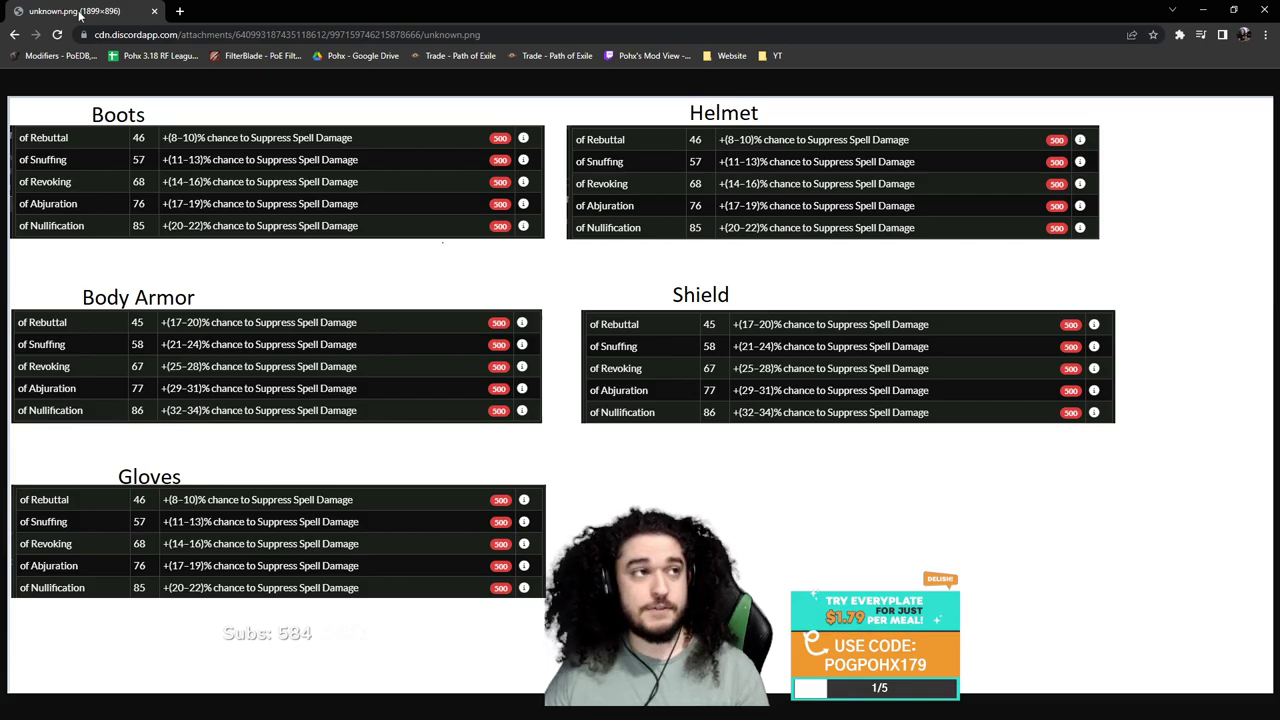
key("alt+Tab")
Return to Path of Building and read the build notes on spell suppression, dexterity and Arctic Armour.
left_click_drag(656, 371, 720, 334)
scroll(720, 334, "down", 1)
left_click(128, 47)
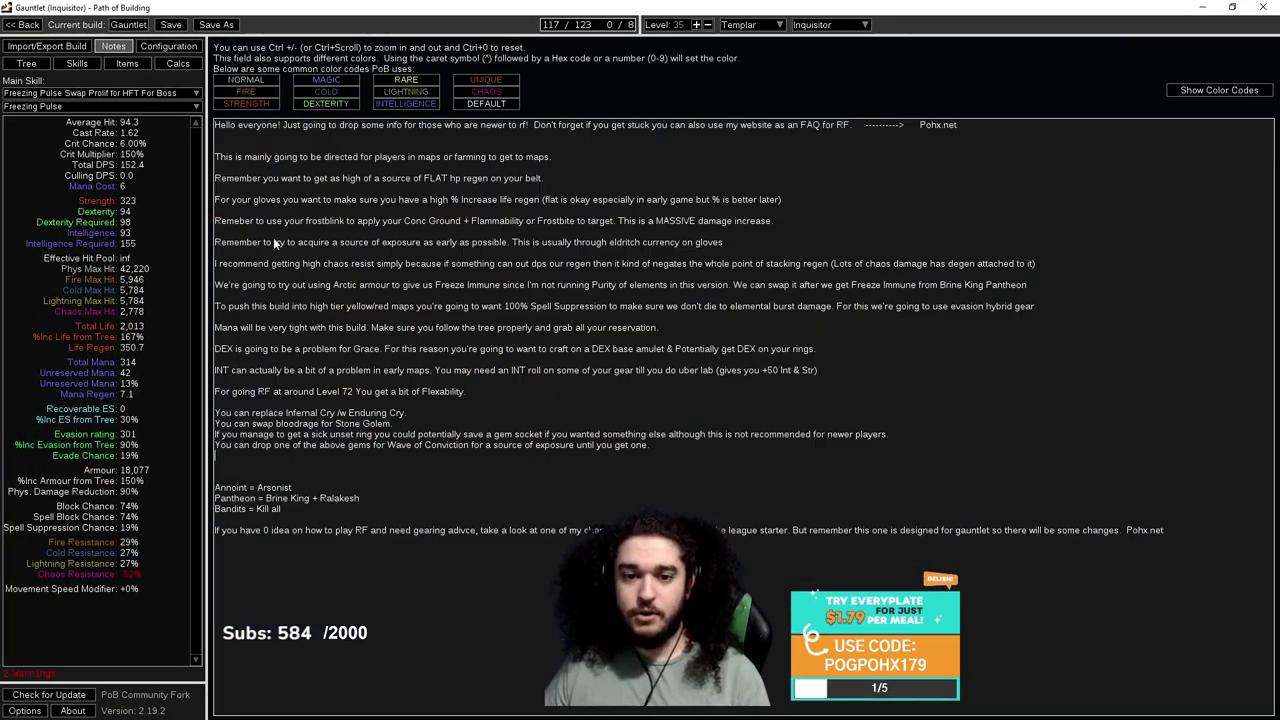
left_click(27, 64)
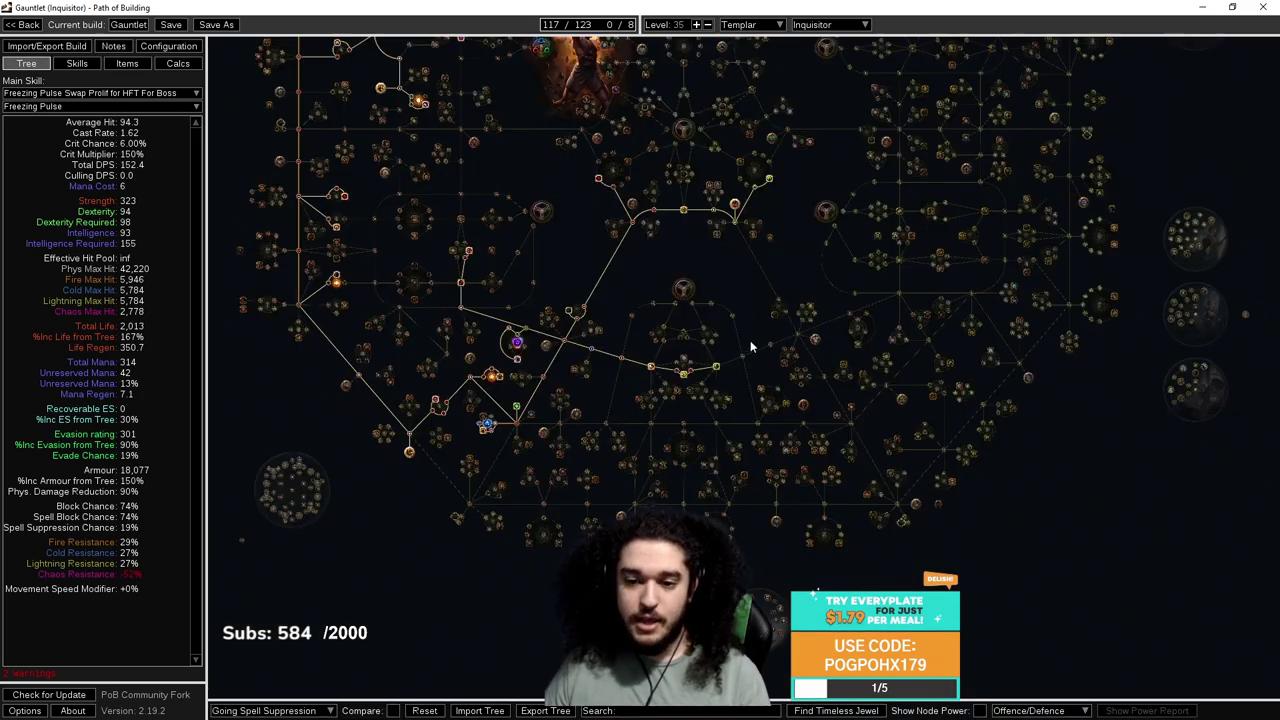
Review the gems in the Going RF Around 72 socket groups, including Grace, Shield Charge and the auras with Arctic Armour.
left_click(77, 64)
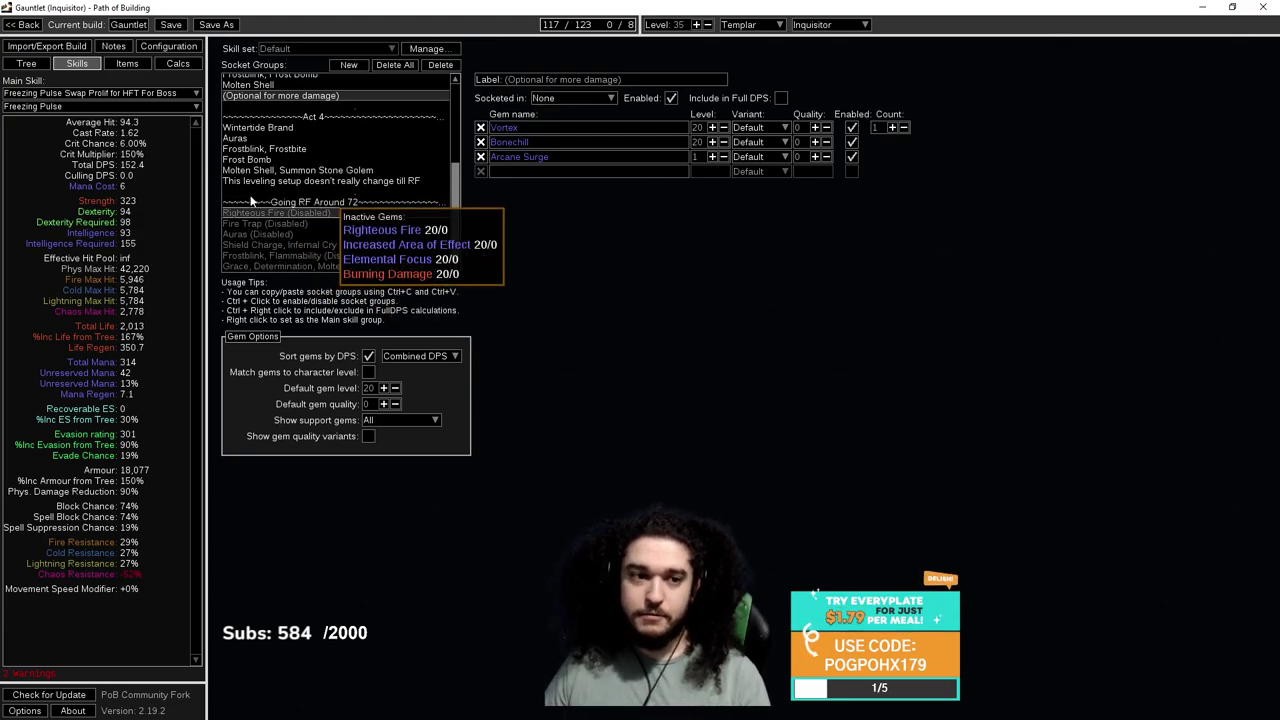
left_click(280, 262)
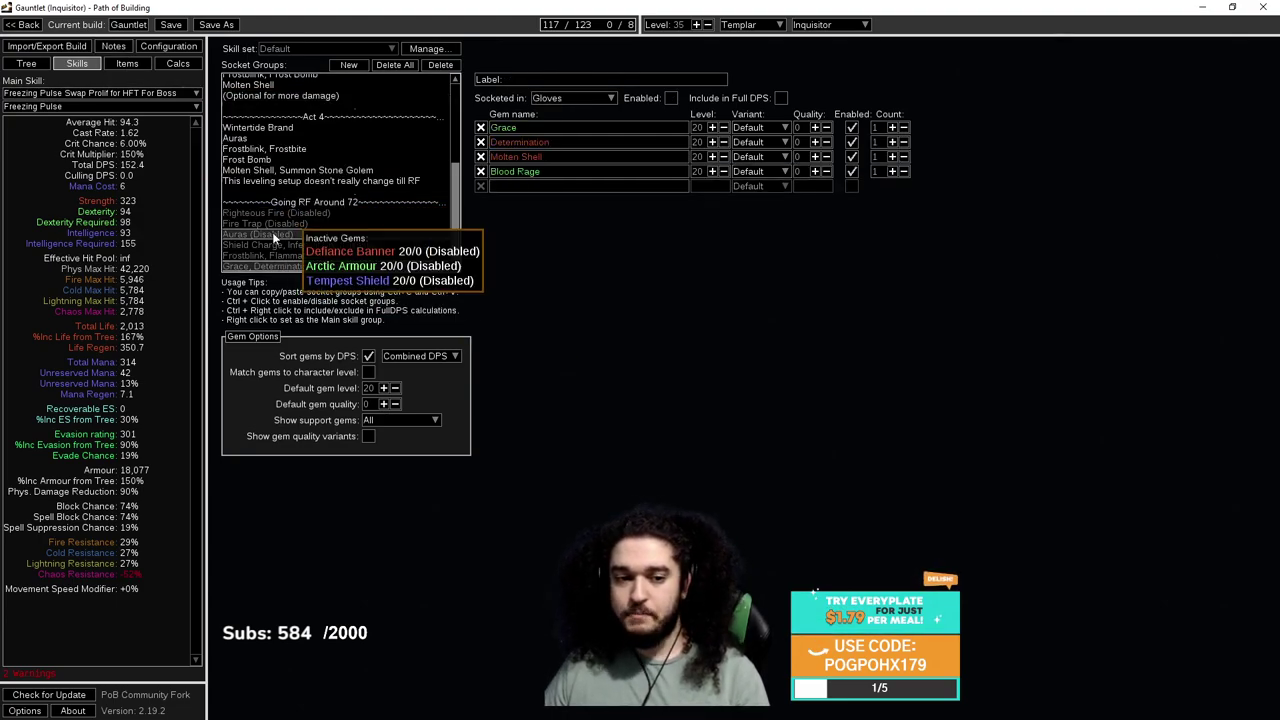
left_click(269, 223)
left_click(275, 247)
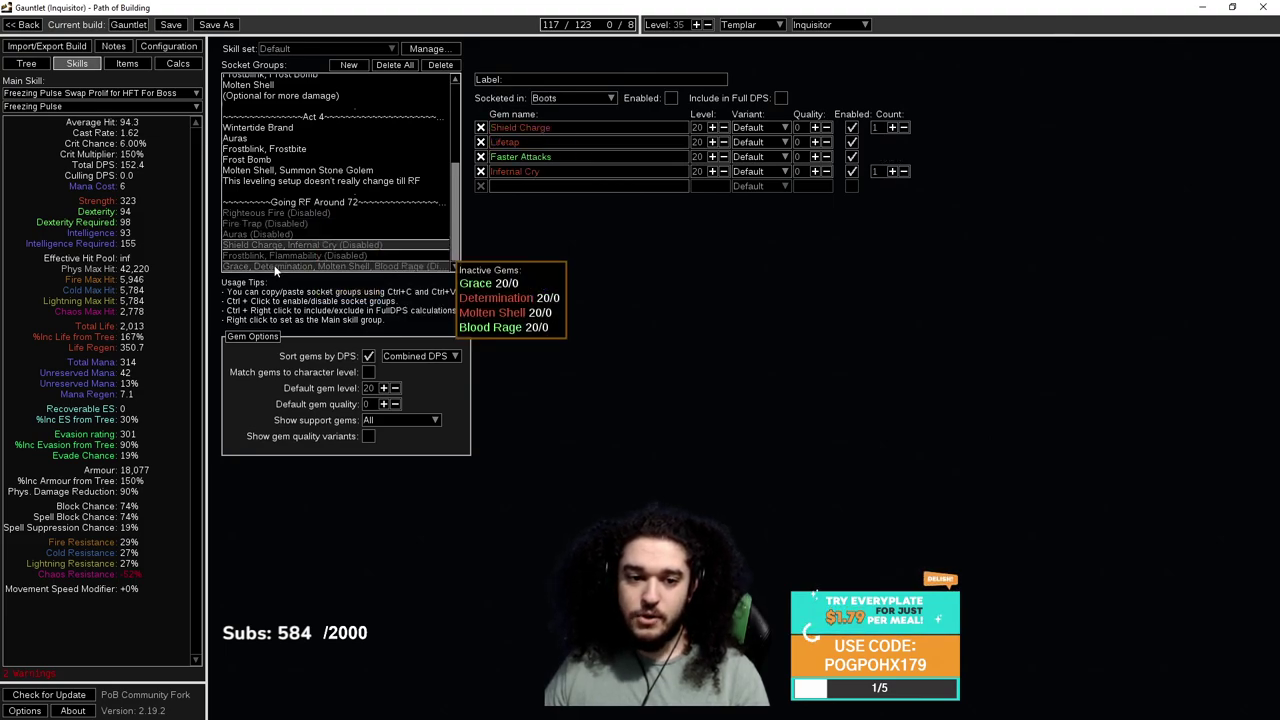
left_click(273, 265)
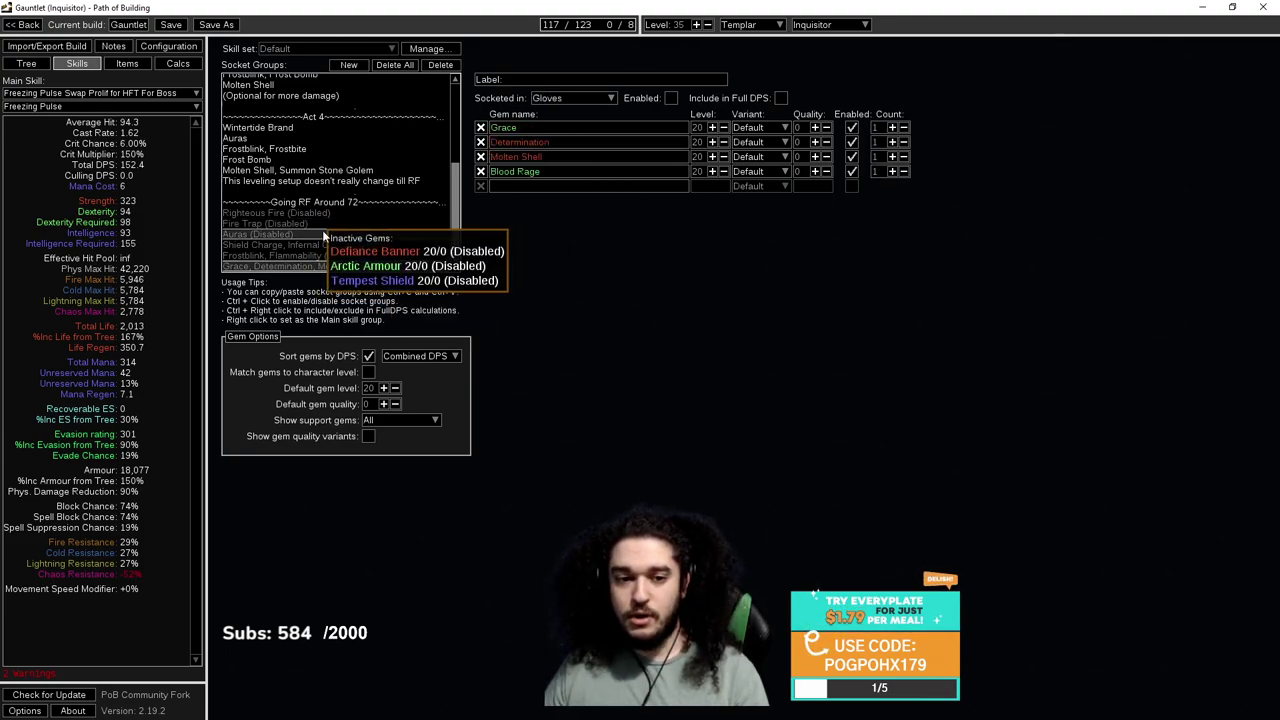
left_click(293, 234)
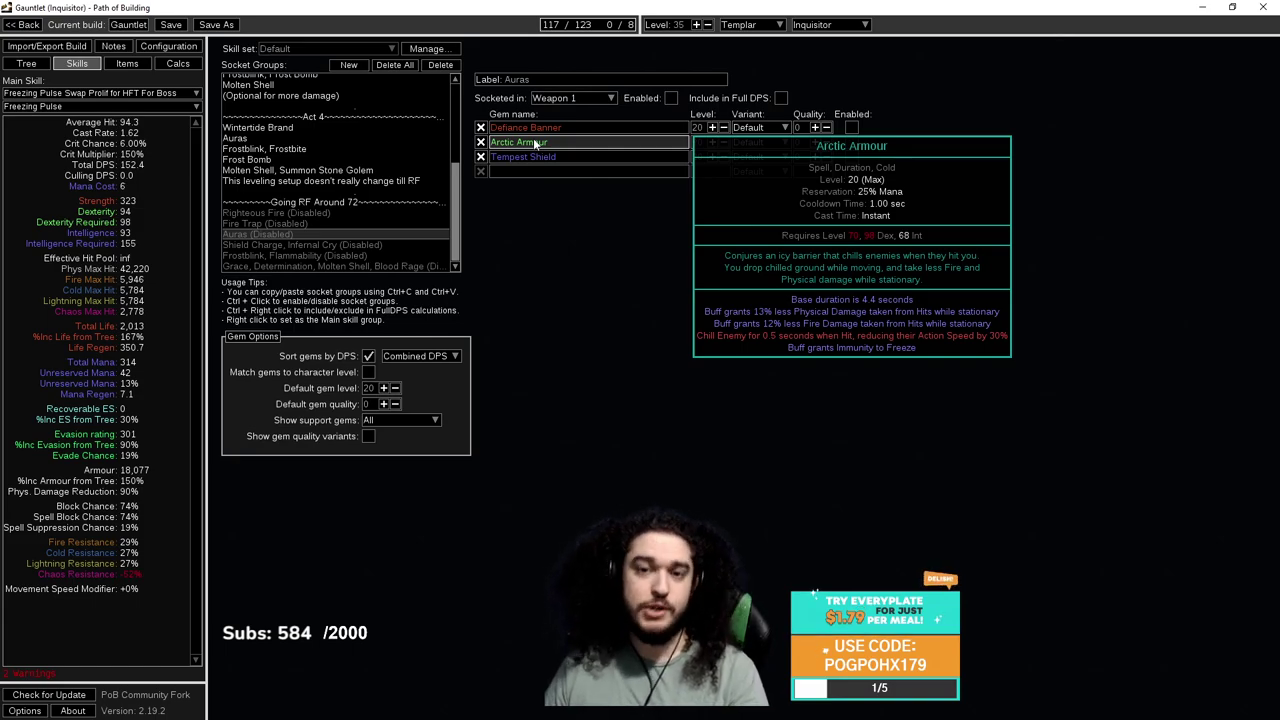
Read the Evasion Mastery options near Magebane on the passive tree, including the mana reservation efficiency bonus for Grace.
left_click(26, 63)
scroll(607, 307, "up", 3)
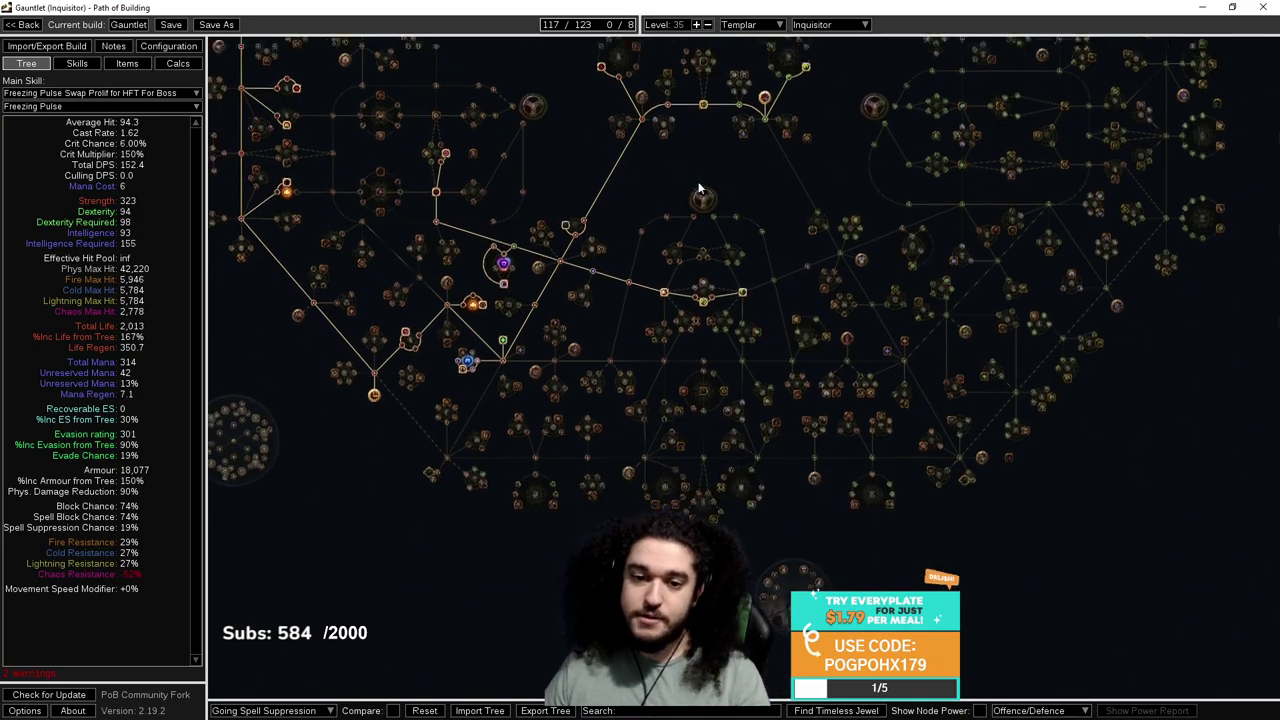
scroll(607, 307, "up", 6)
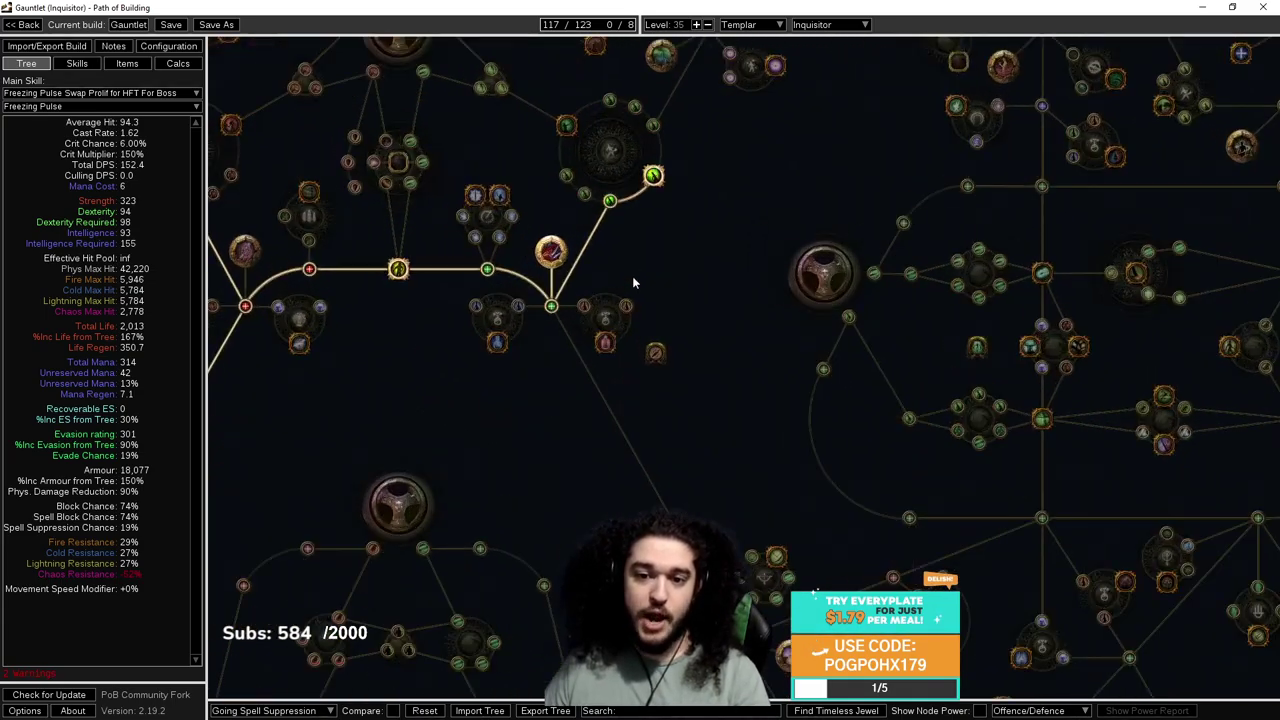
mouse_move(633, 76)
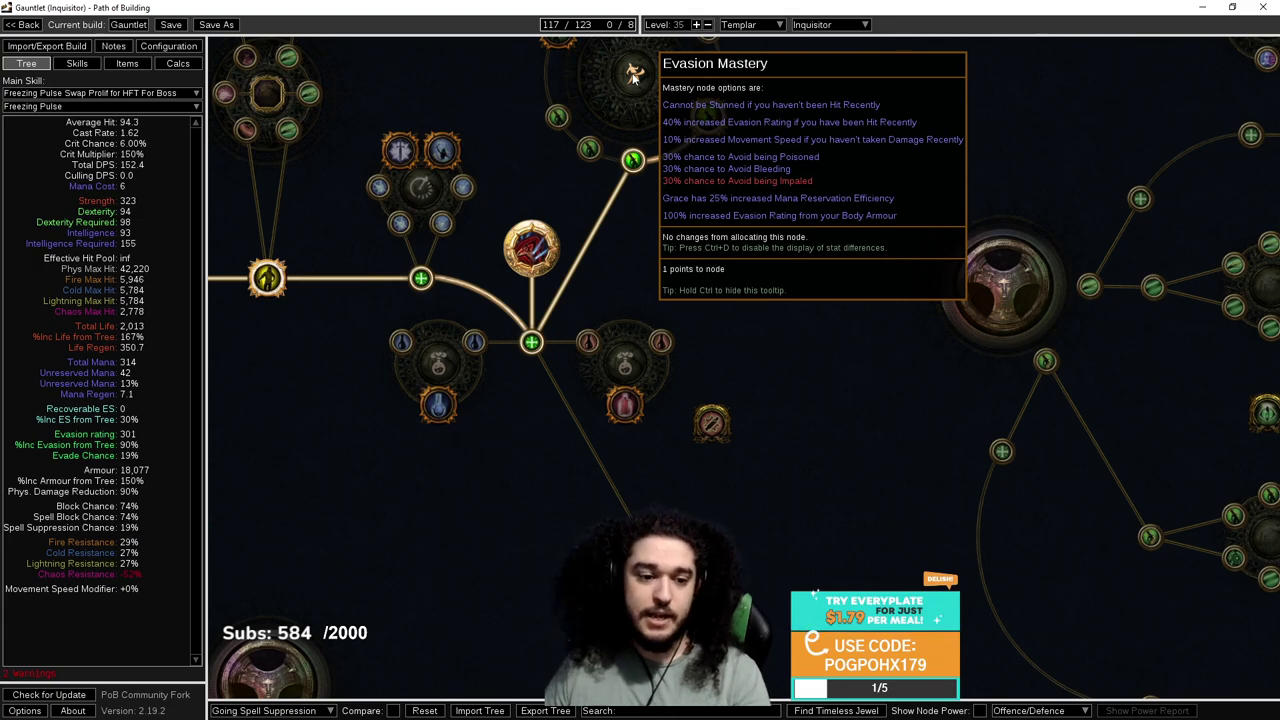
left_click_drag(633, 76, 706, 270)
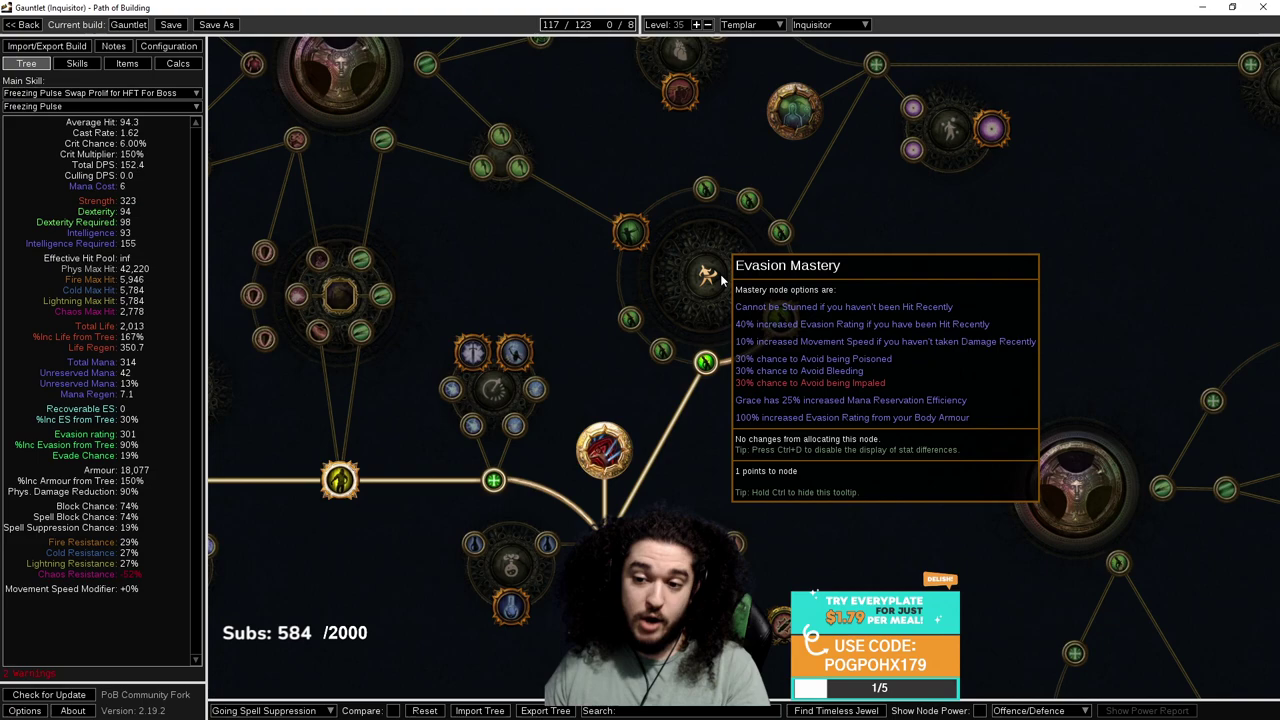
left_click_drag(720, 280, 673, 189)
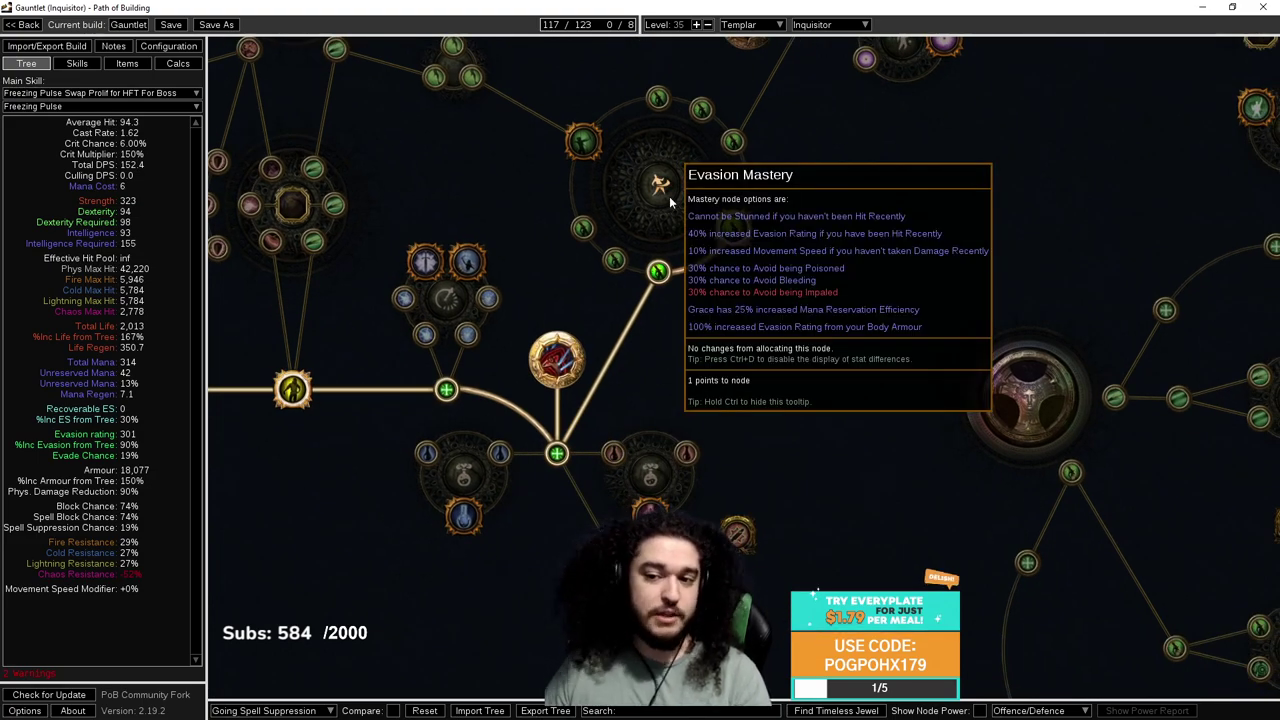
scroll(671, 202, "down", 3)
scroll(671, 202, "up", 2)
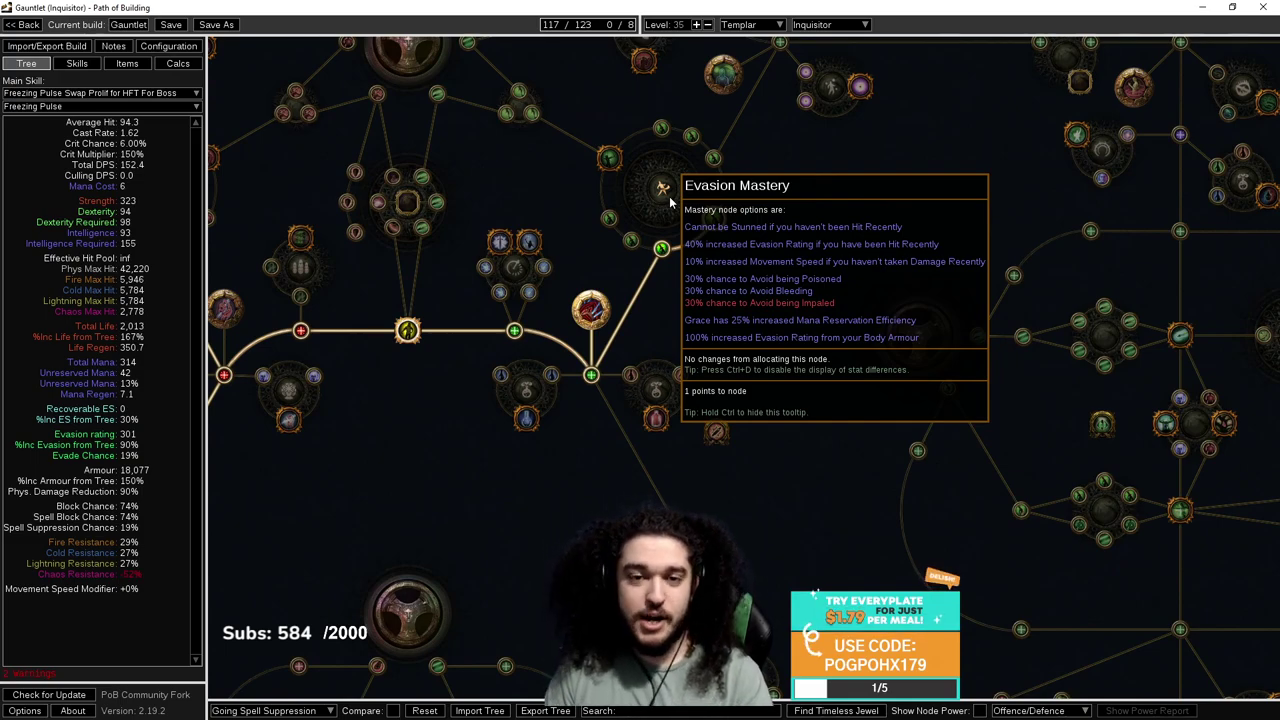
scroll(472, 473, "down", 3)
scroll(657, 370, "up", 2)
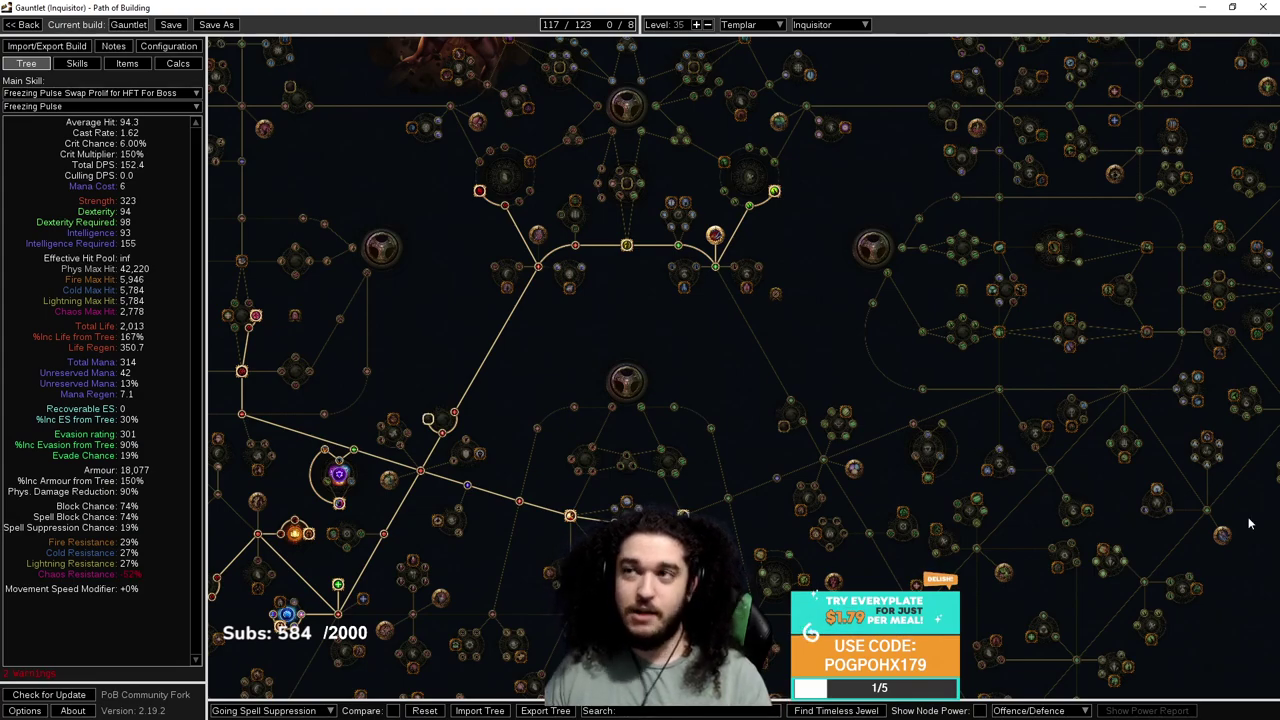
Bring the stream chat window over the tree, look through its earlier messages and return to the passive tree.
left_click_drag(1279, 450, 635, 121)
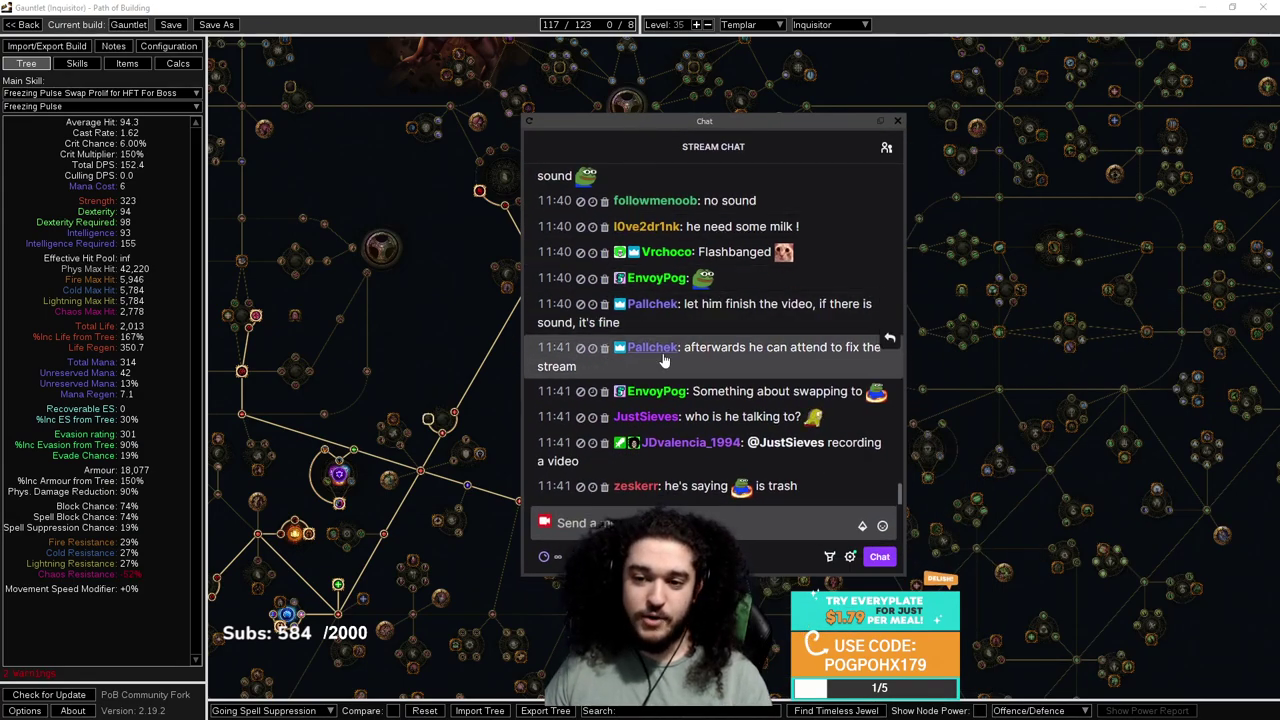
scroll(733, 408, "up", 6)
scroll(713, 330, "up", 10)
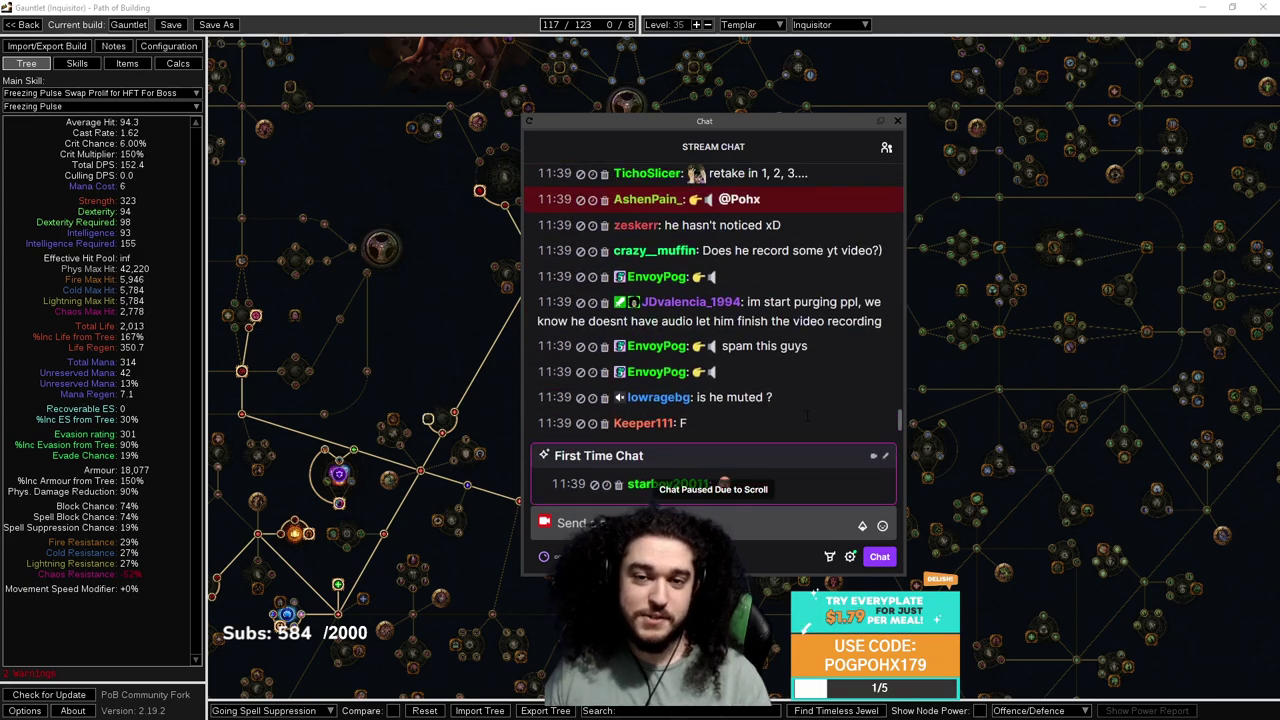
scroll(794, 374, "down", 10)
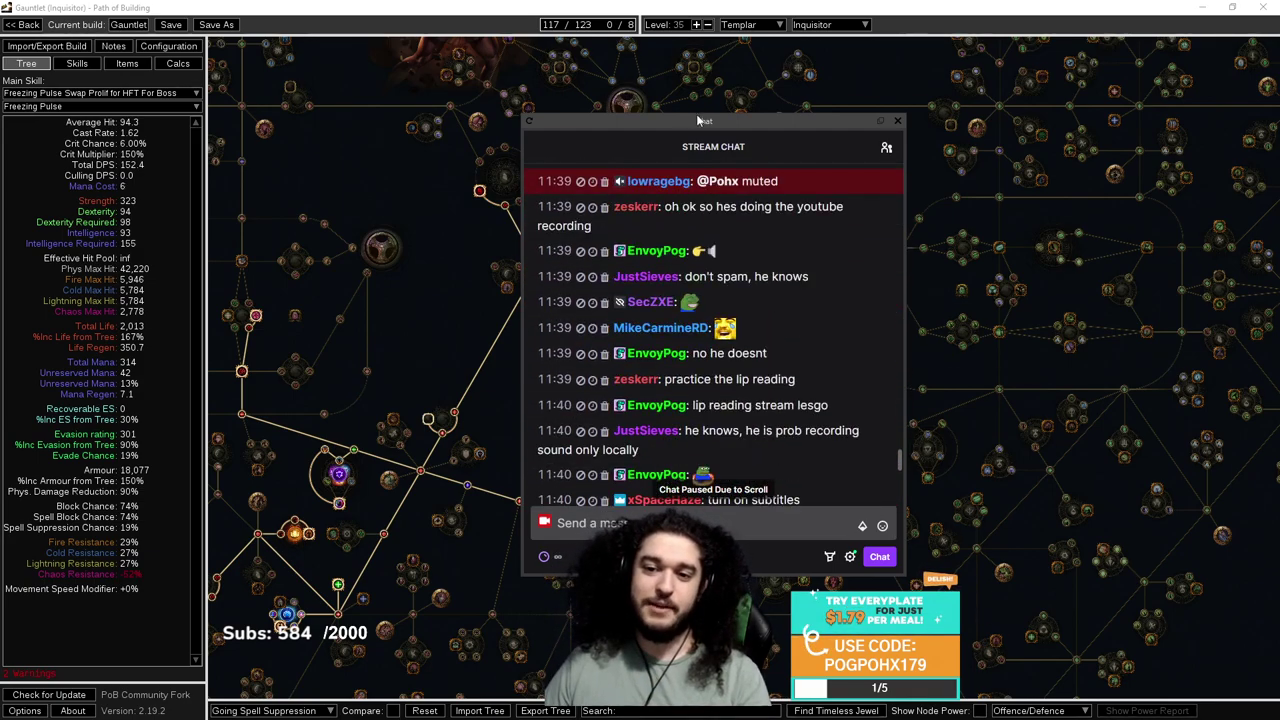
key("alt+Tab")
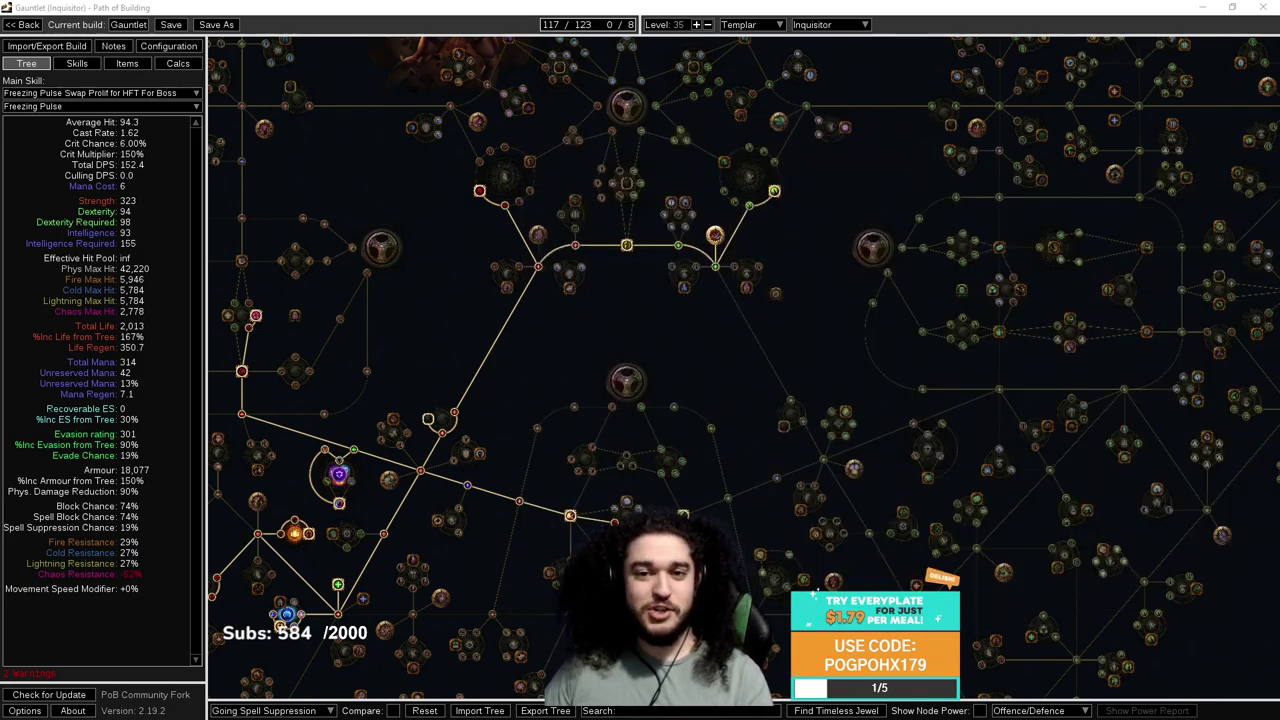
left_click_drag(792, 239, 792, 223)
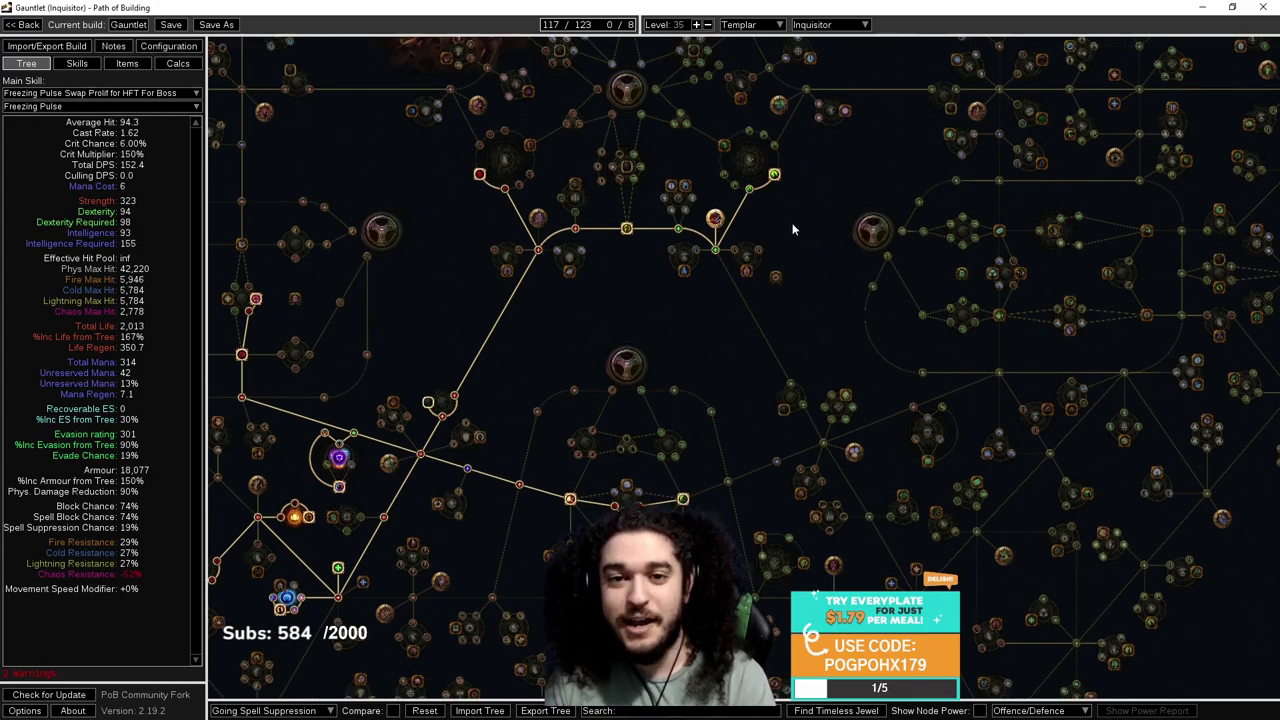